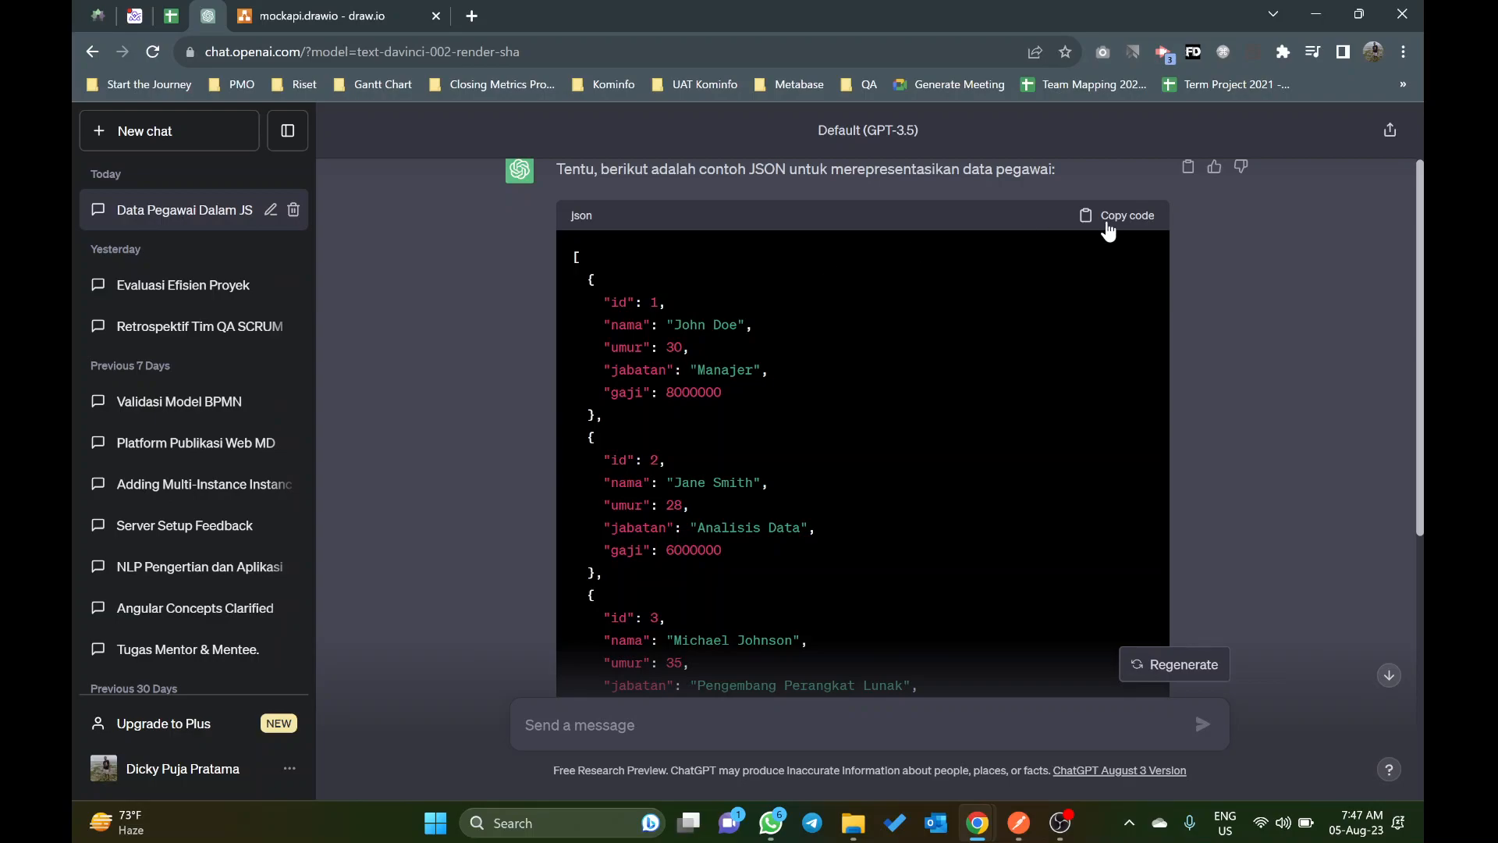
Step: Copy the employee JSON code from the ChatGPT reply and switch to Postman
click(1136, 215)
key(alt+Tab)
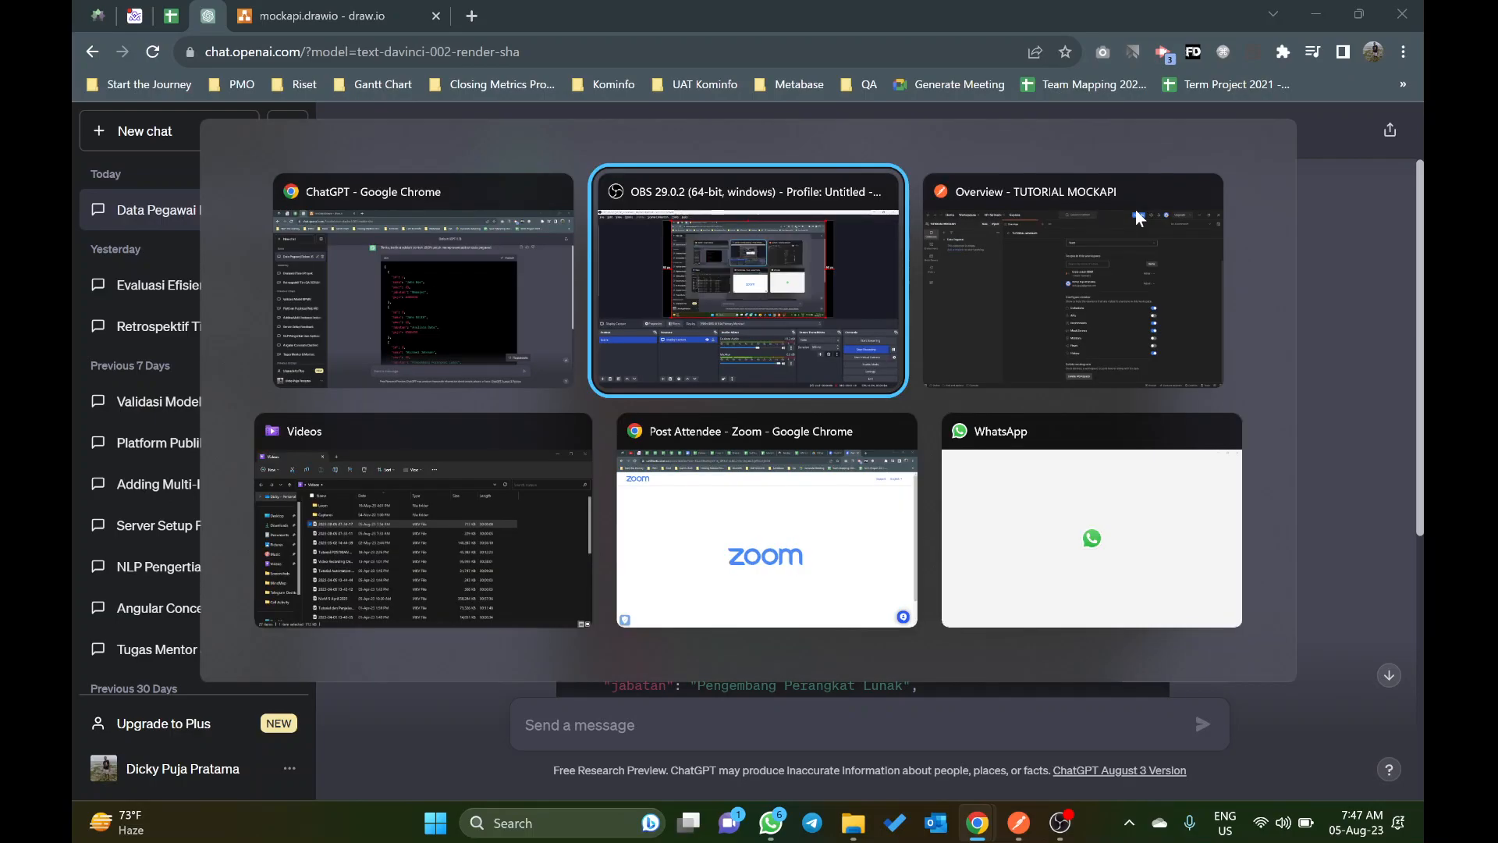
key(alt+Tab)
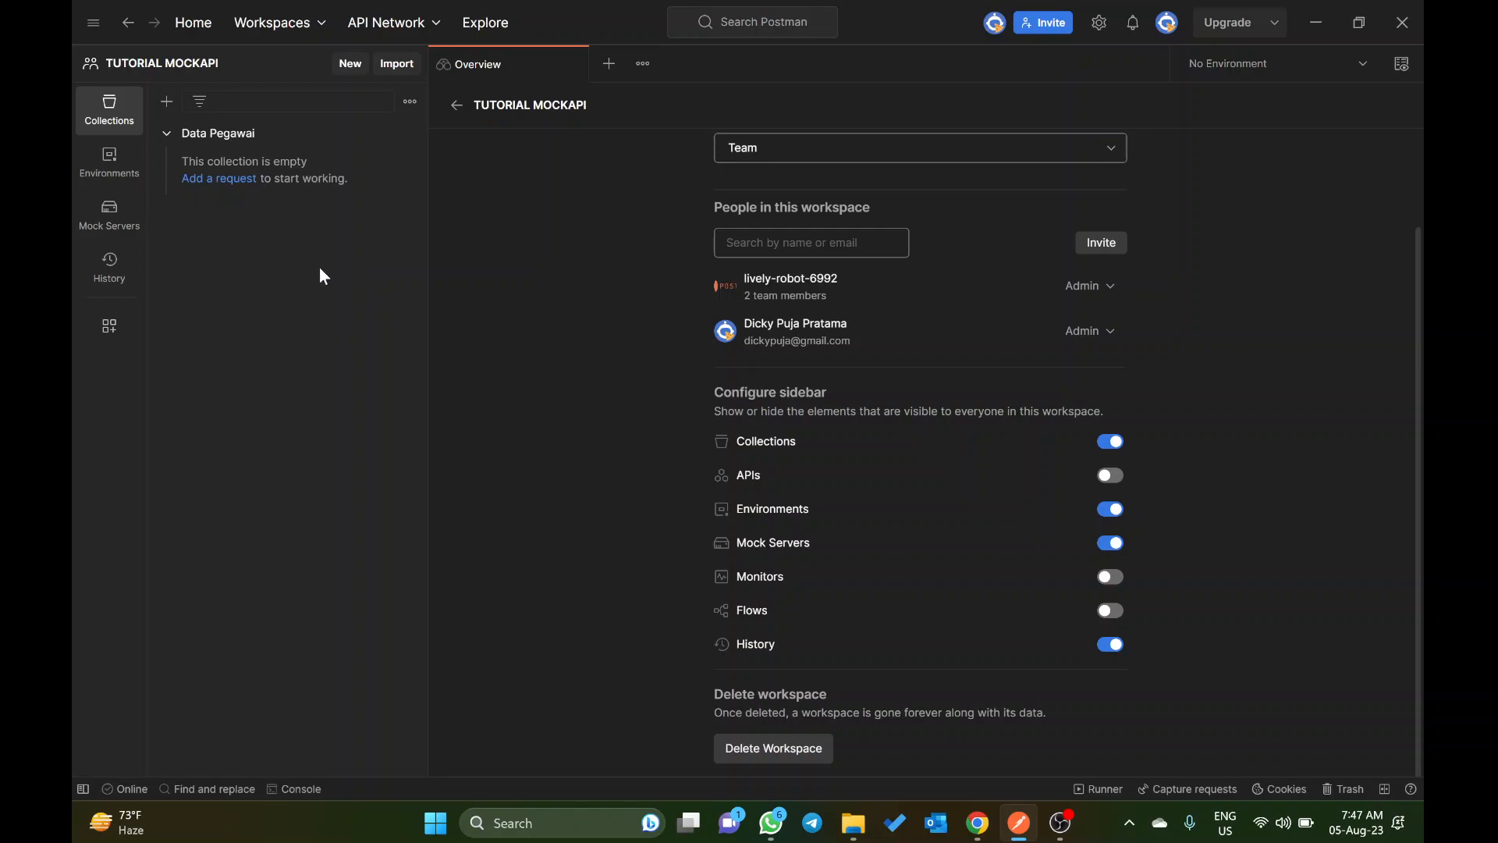
Step: Start creating a mock server based on the existing Data Pegawai collection
click(128, 232)
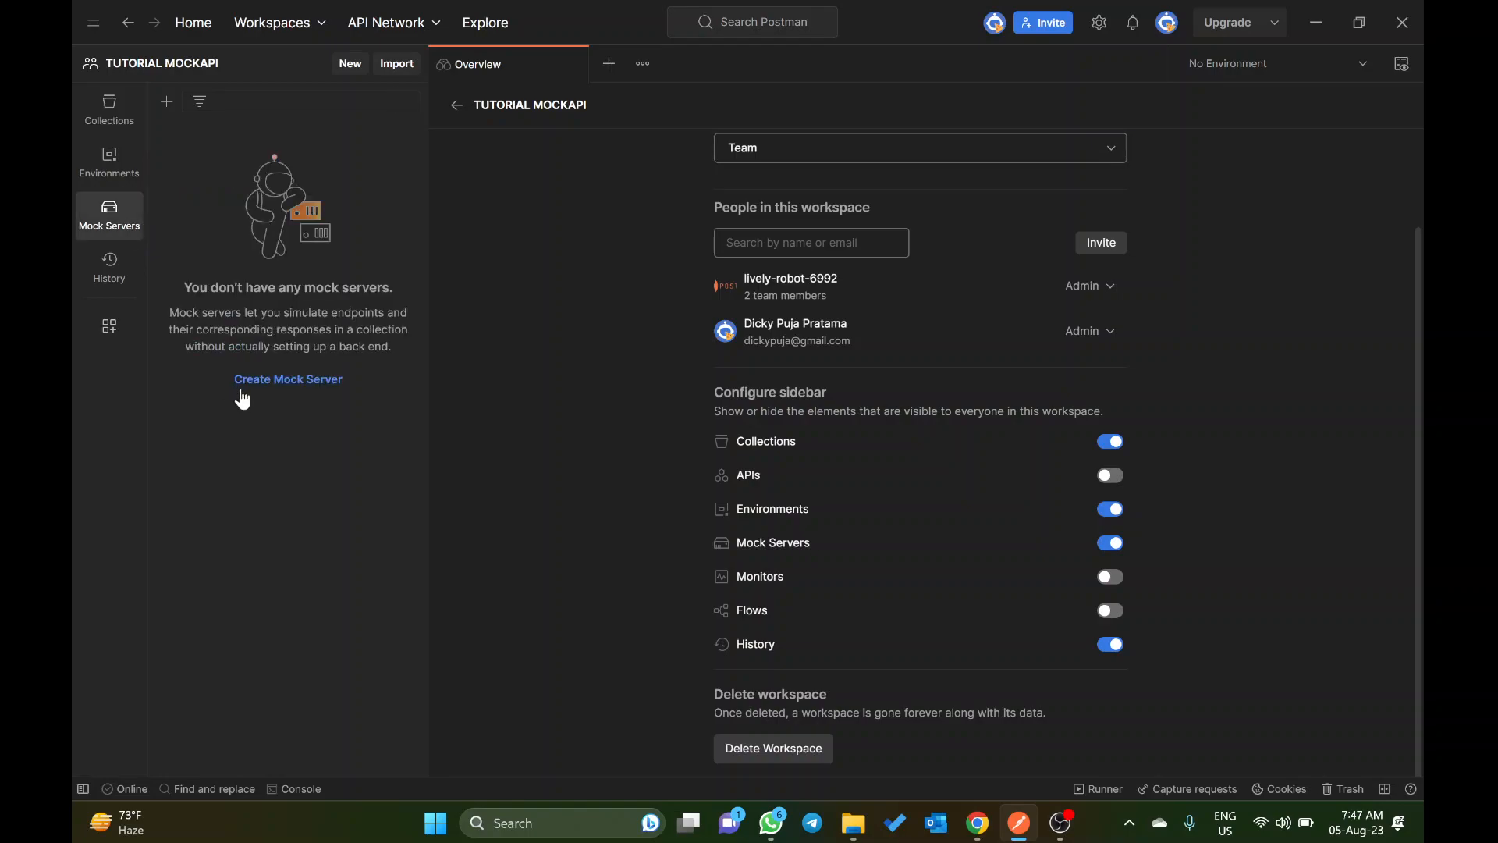
click(287, 380)
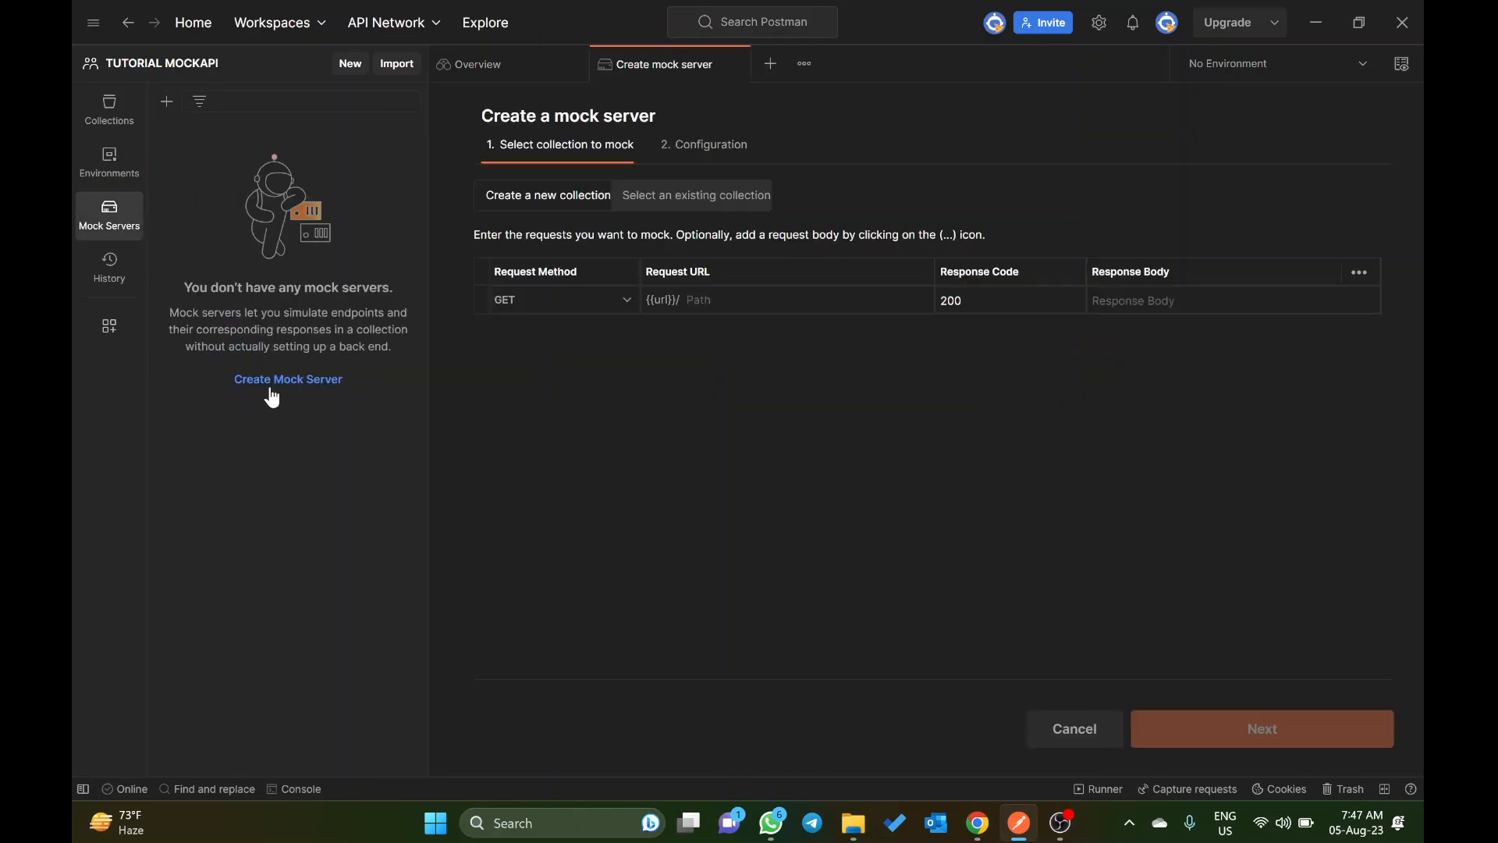
click(663, 212)
click(576, 344)
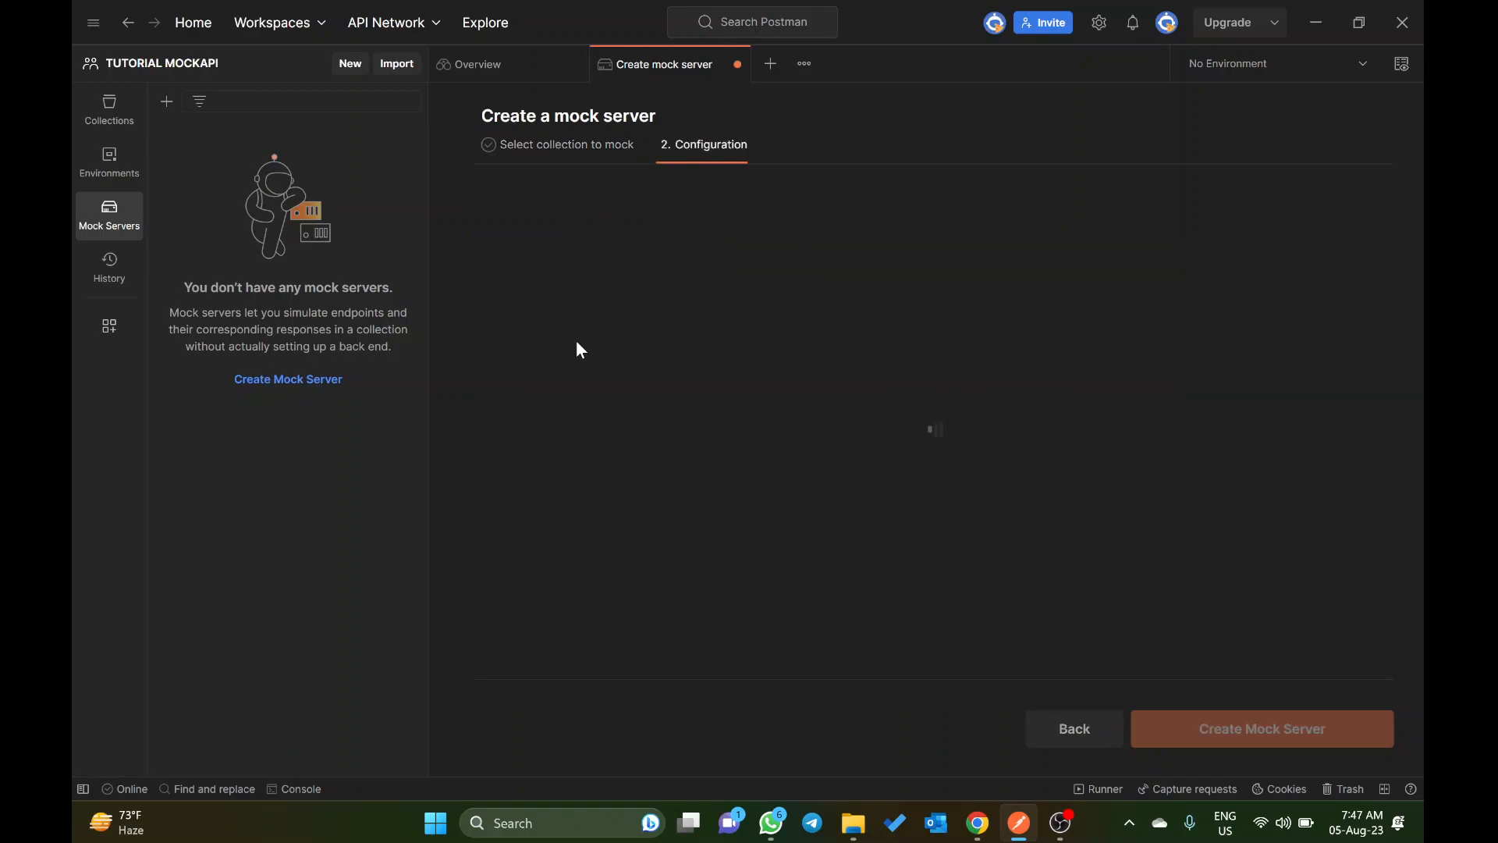
Step: Name the mock server MOCKAPI
click(551, 219)
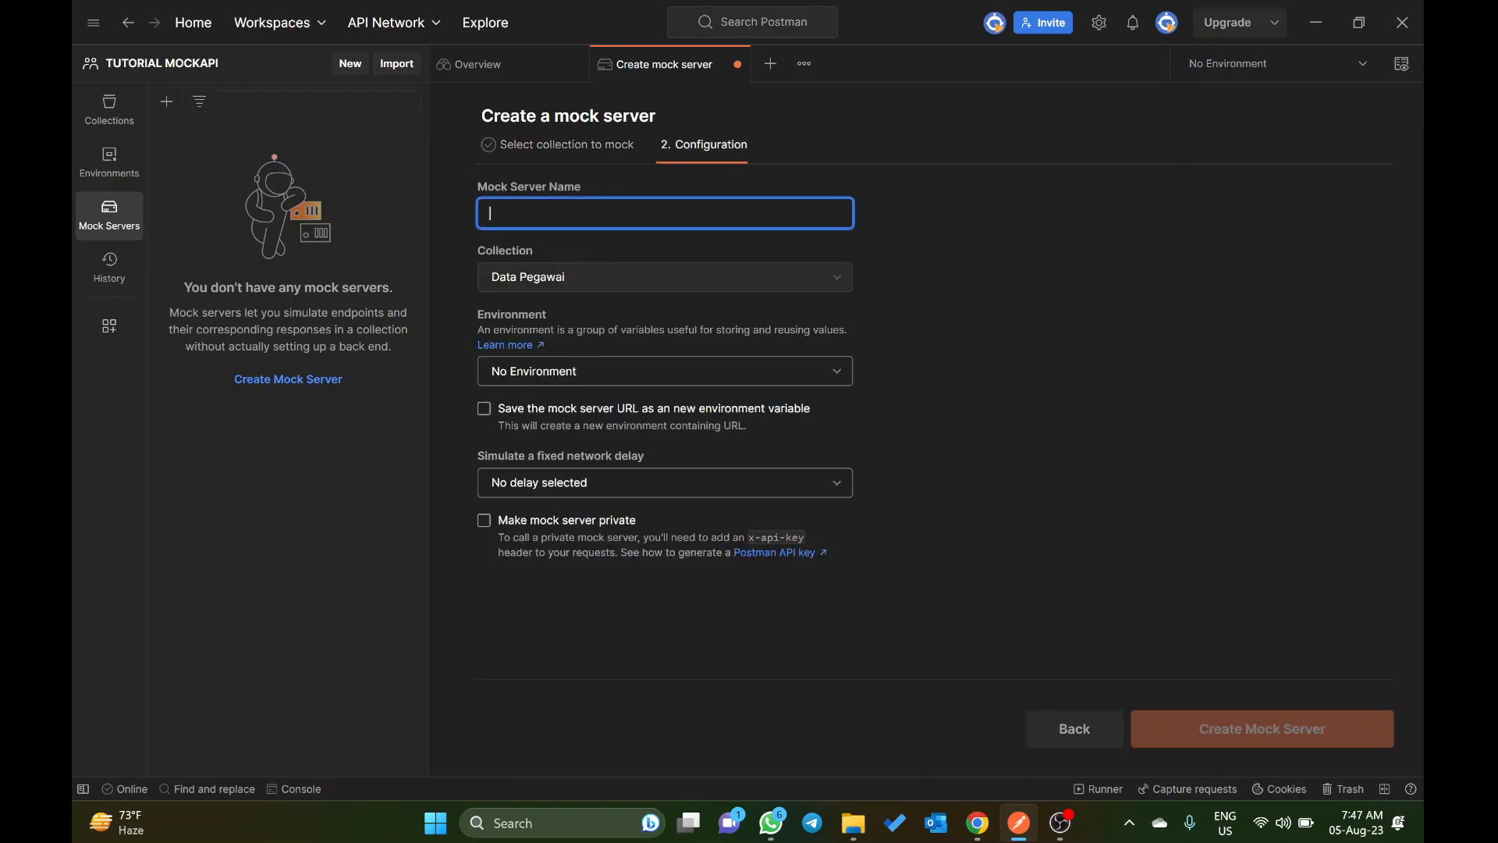
text(MOCAPI)
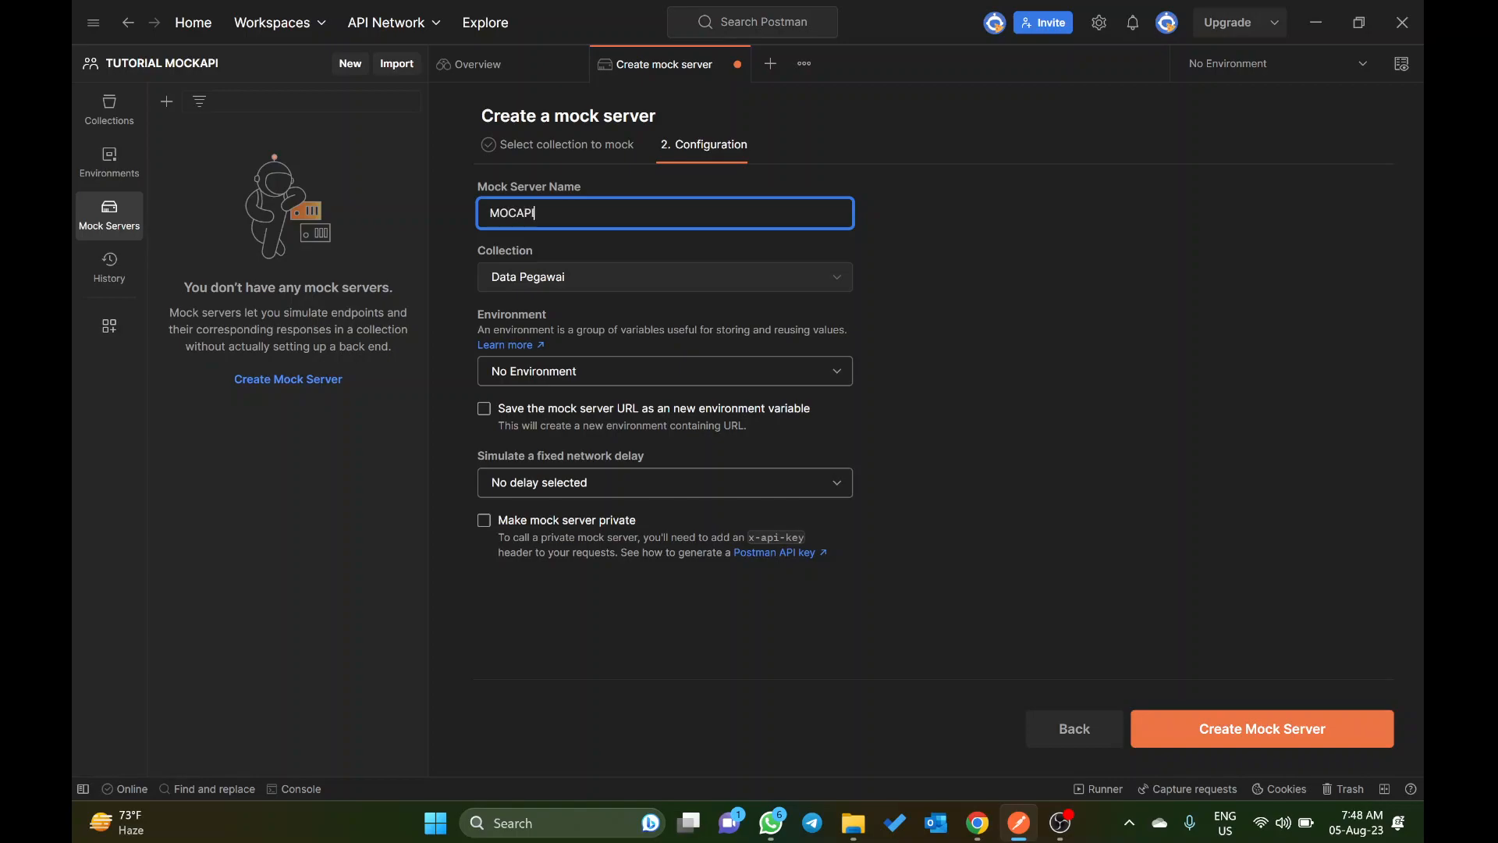
key(BackSpace)
key(BackSpace)
key(BackSpace)
text(KAPI)
Step: Have the mock server URL saved as a new environment variable and create the mock server
click(662, 373)
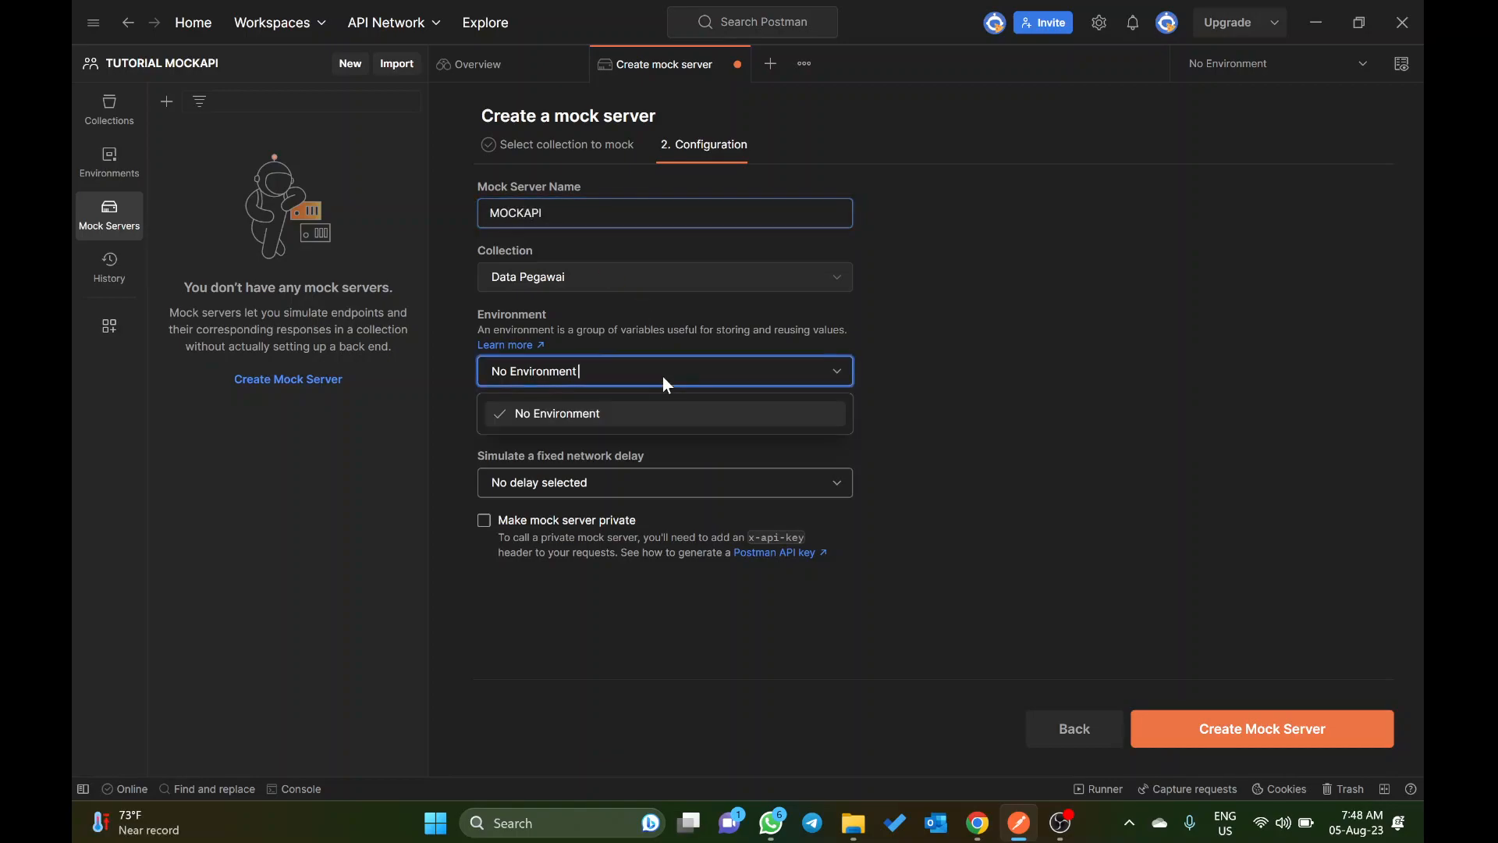
click(972, 352)
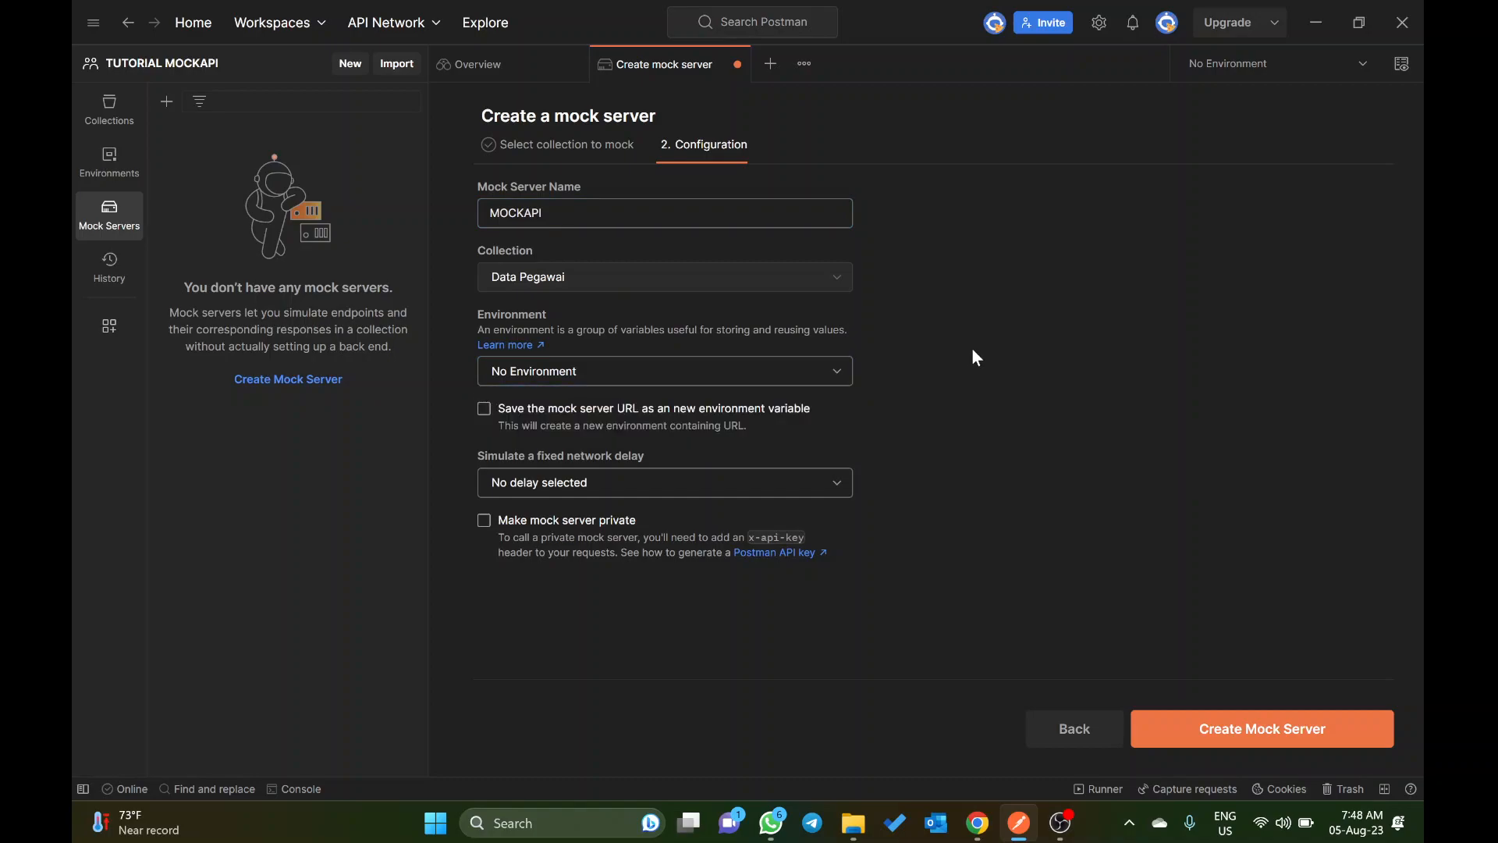
click(536, 412)
click(1269, 732)
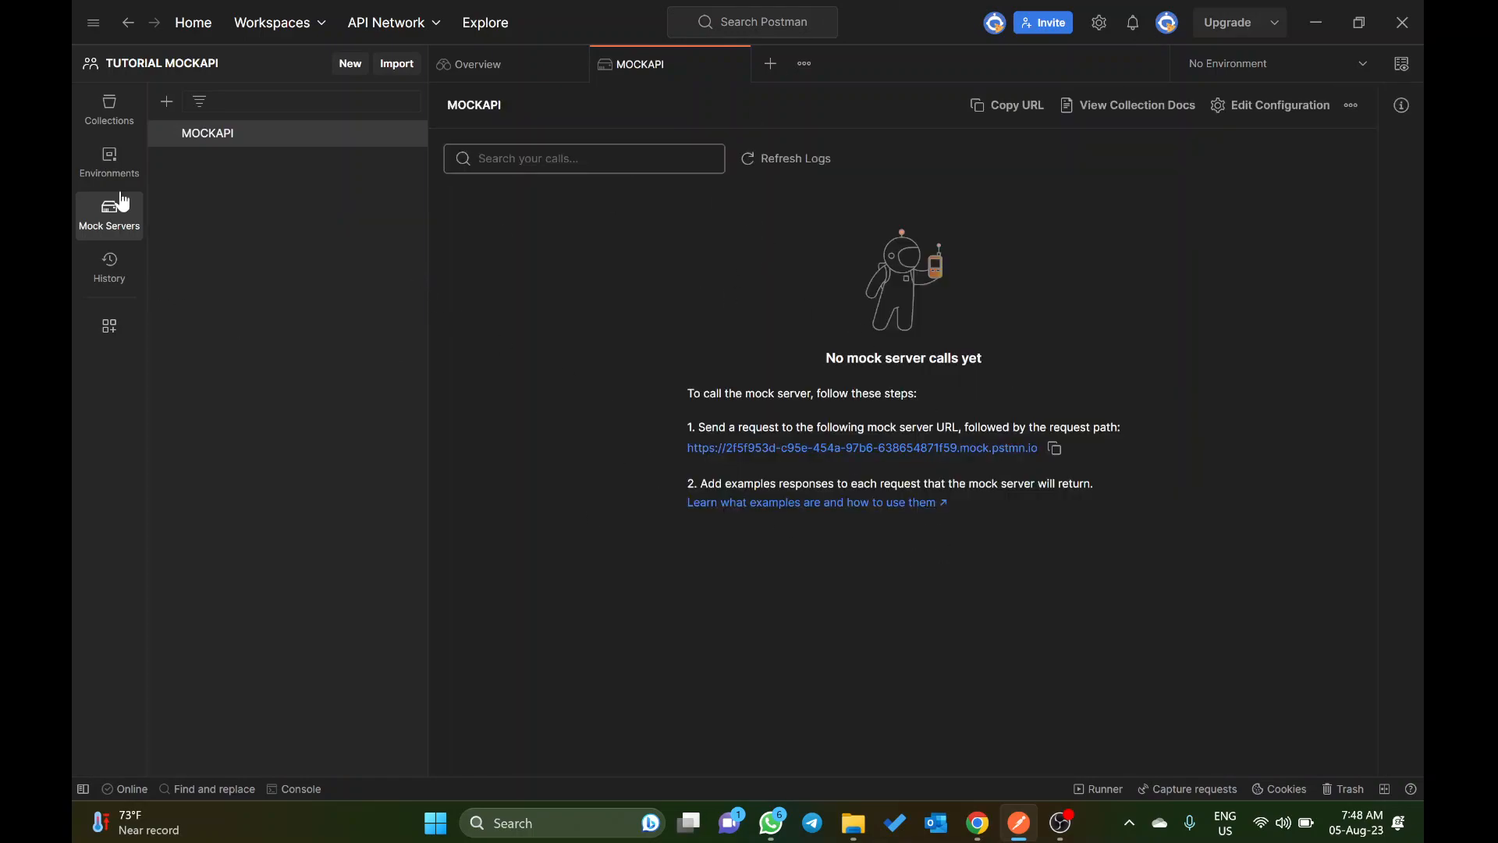
Step: Add a request named LIST PEGAWAI to the Data Pegawai collection
click(1227, 67)
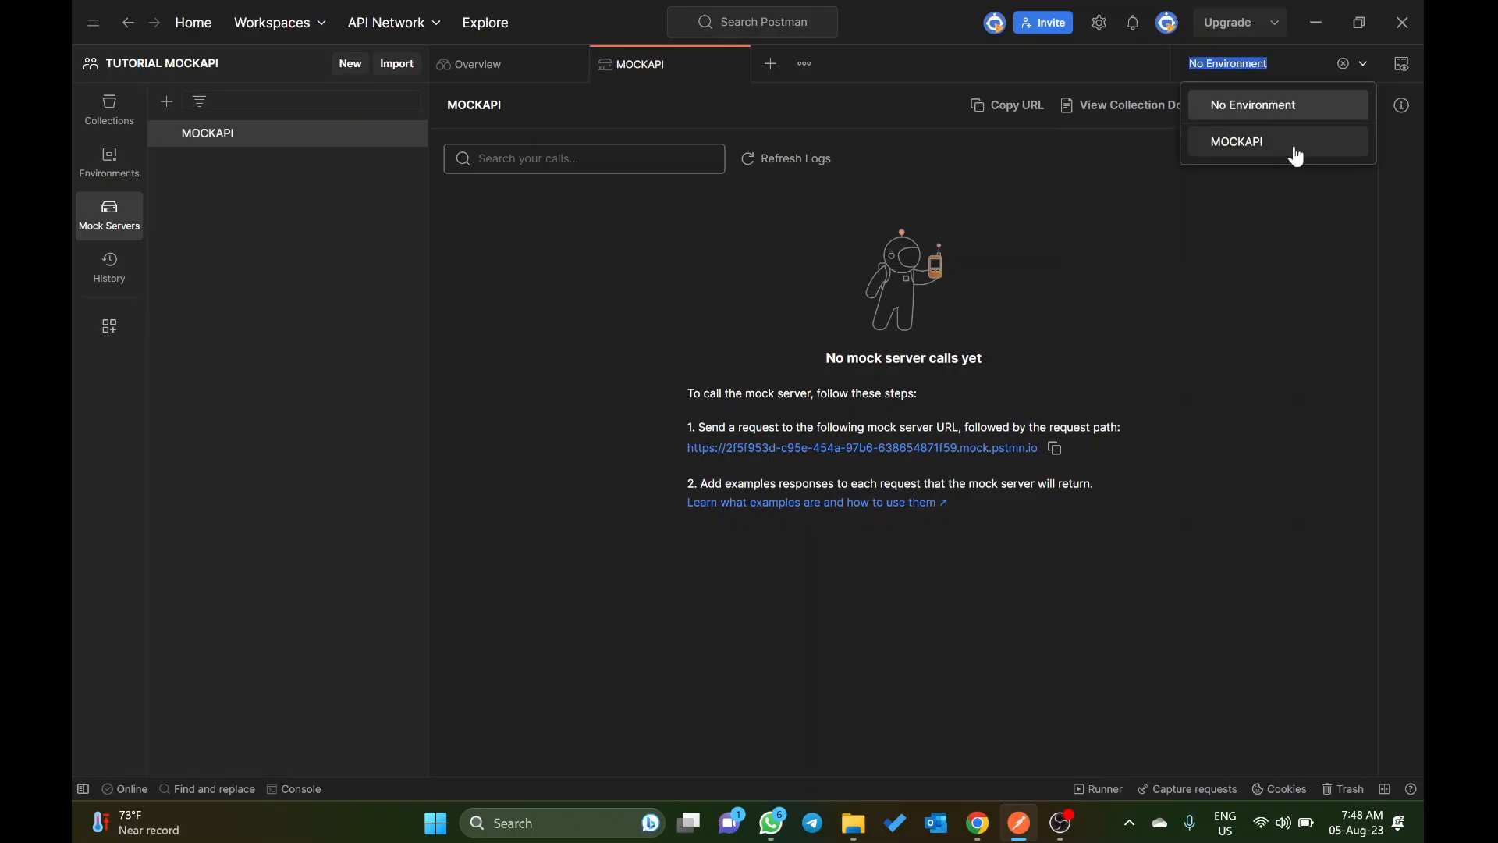
click(110, 117)
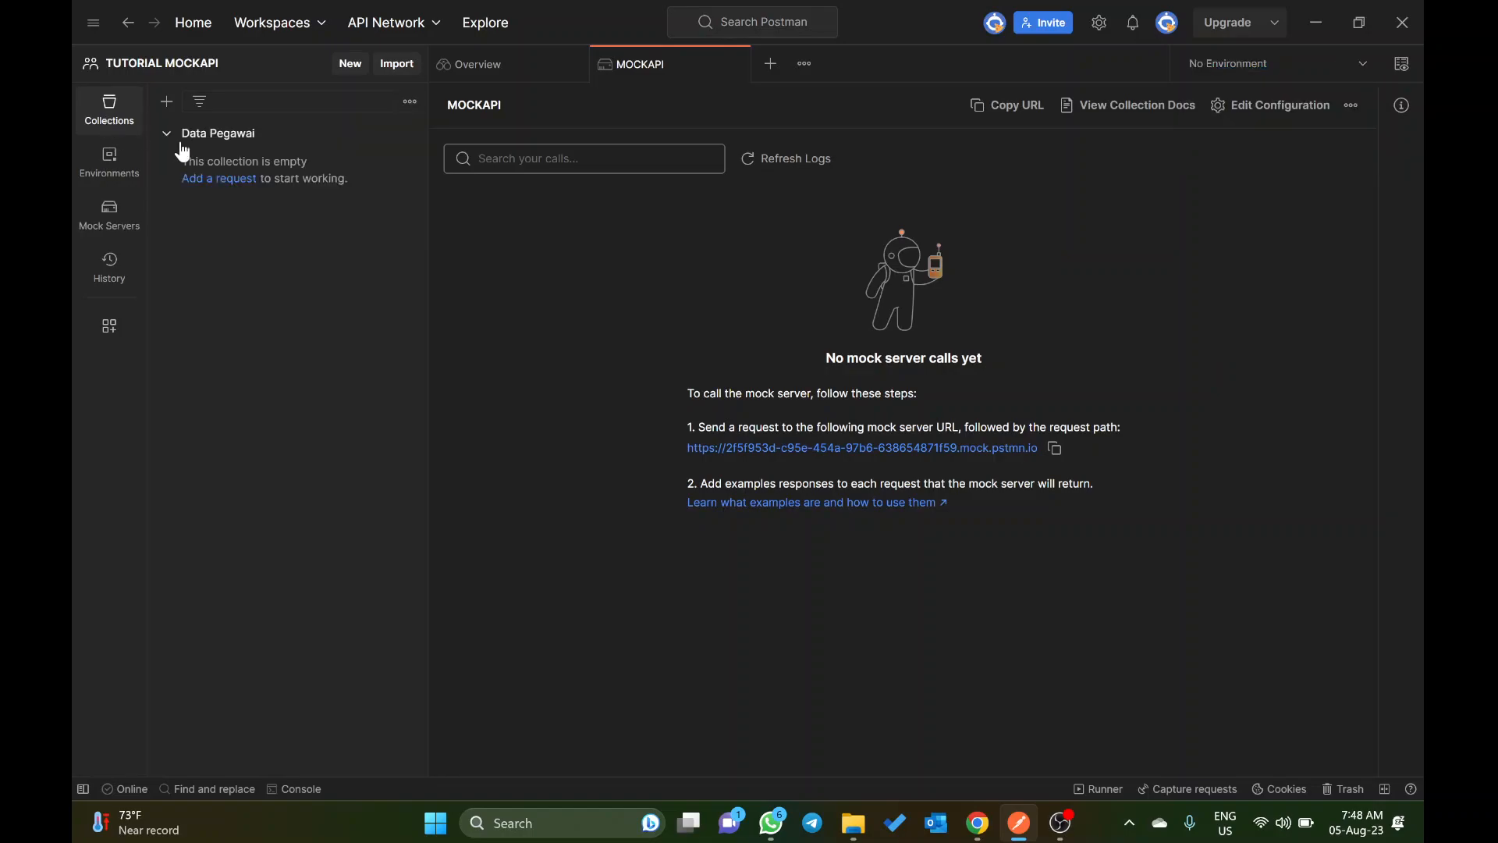
click(234, 185)
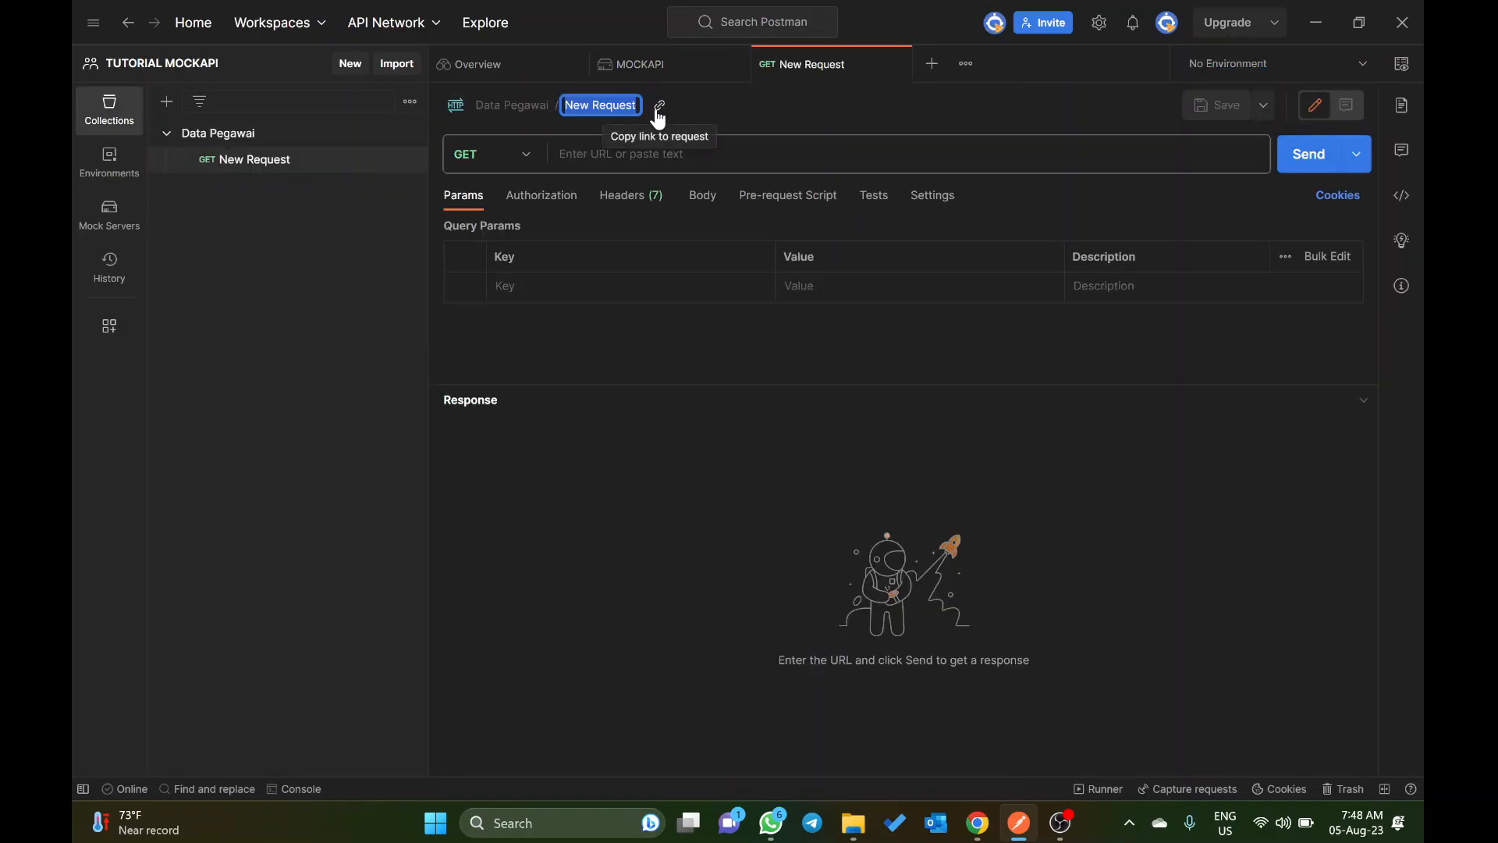
text(LIST PEGAWAI)
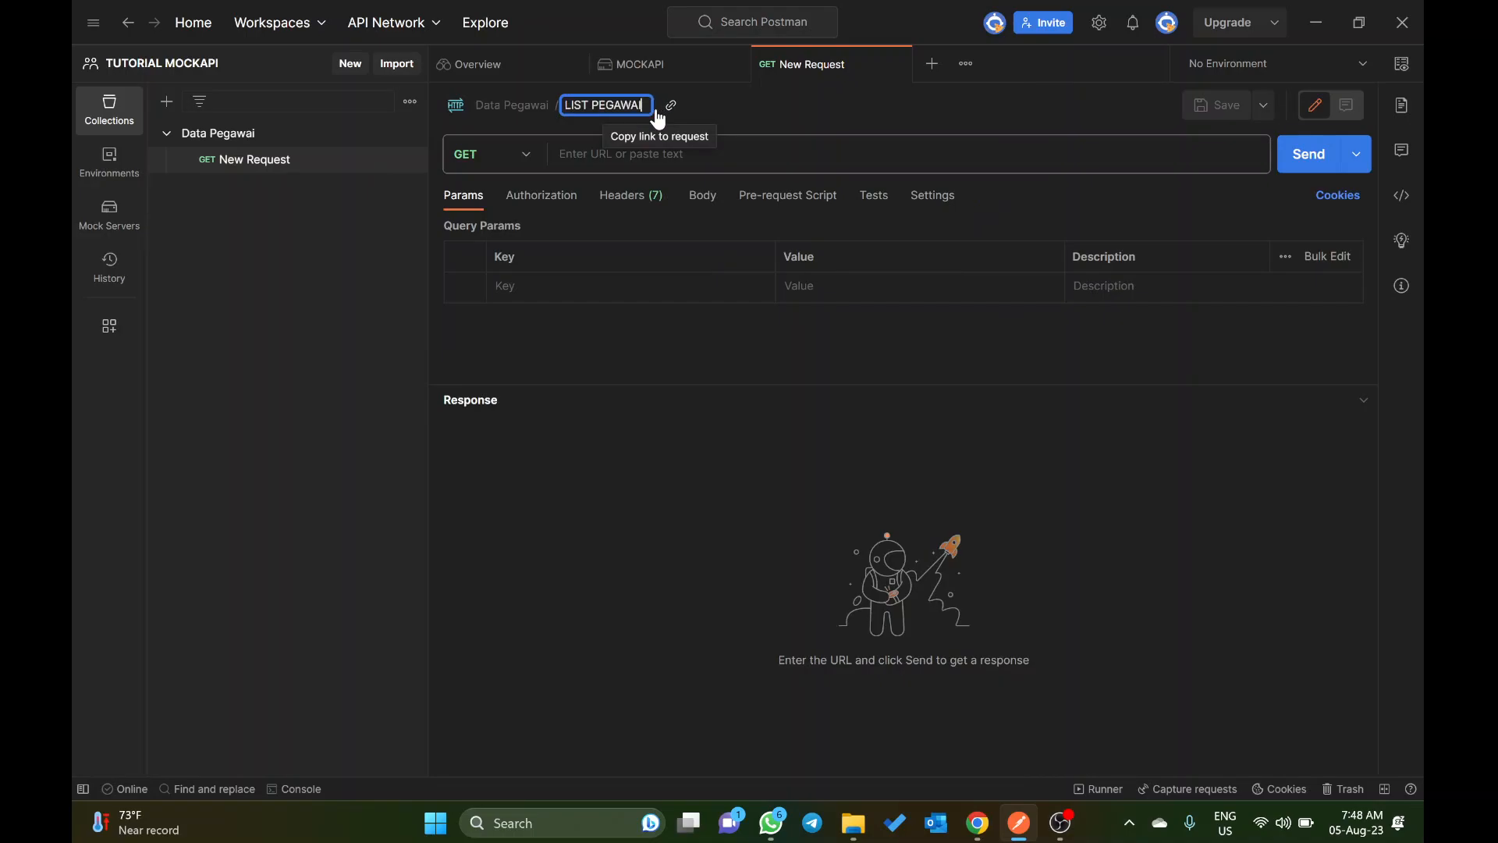
key(Return)
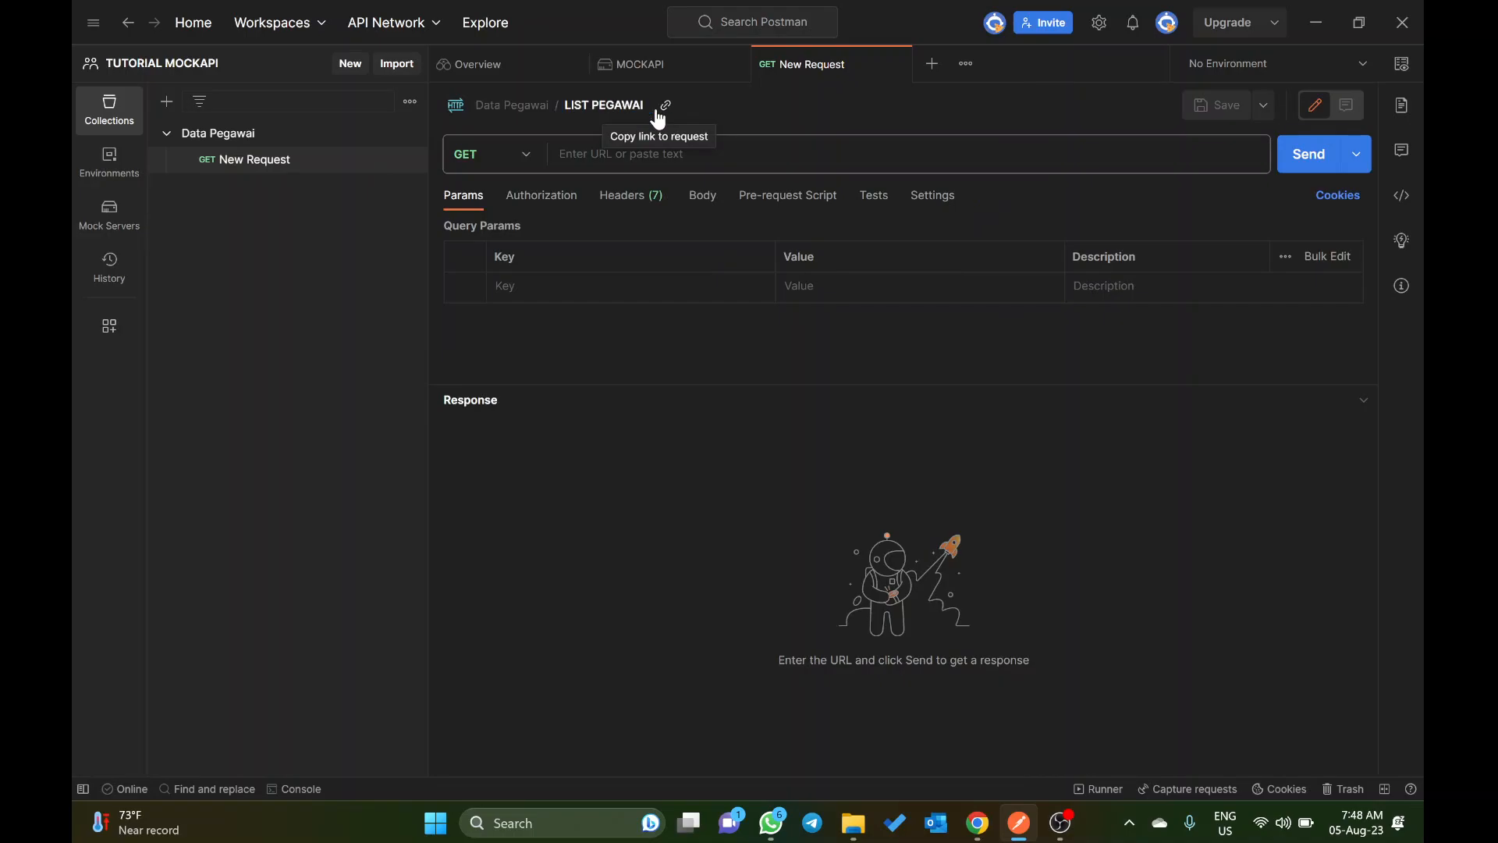
Step: Make MOCKAPI the active environment for the request and check its variables
click(1345, 62)
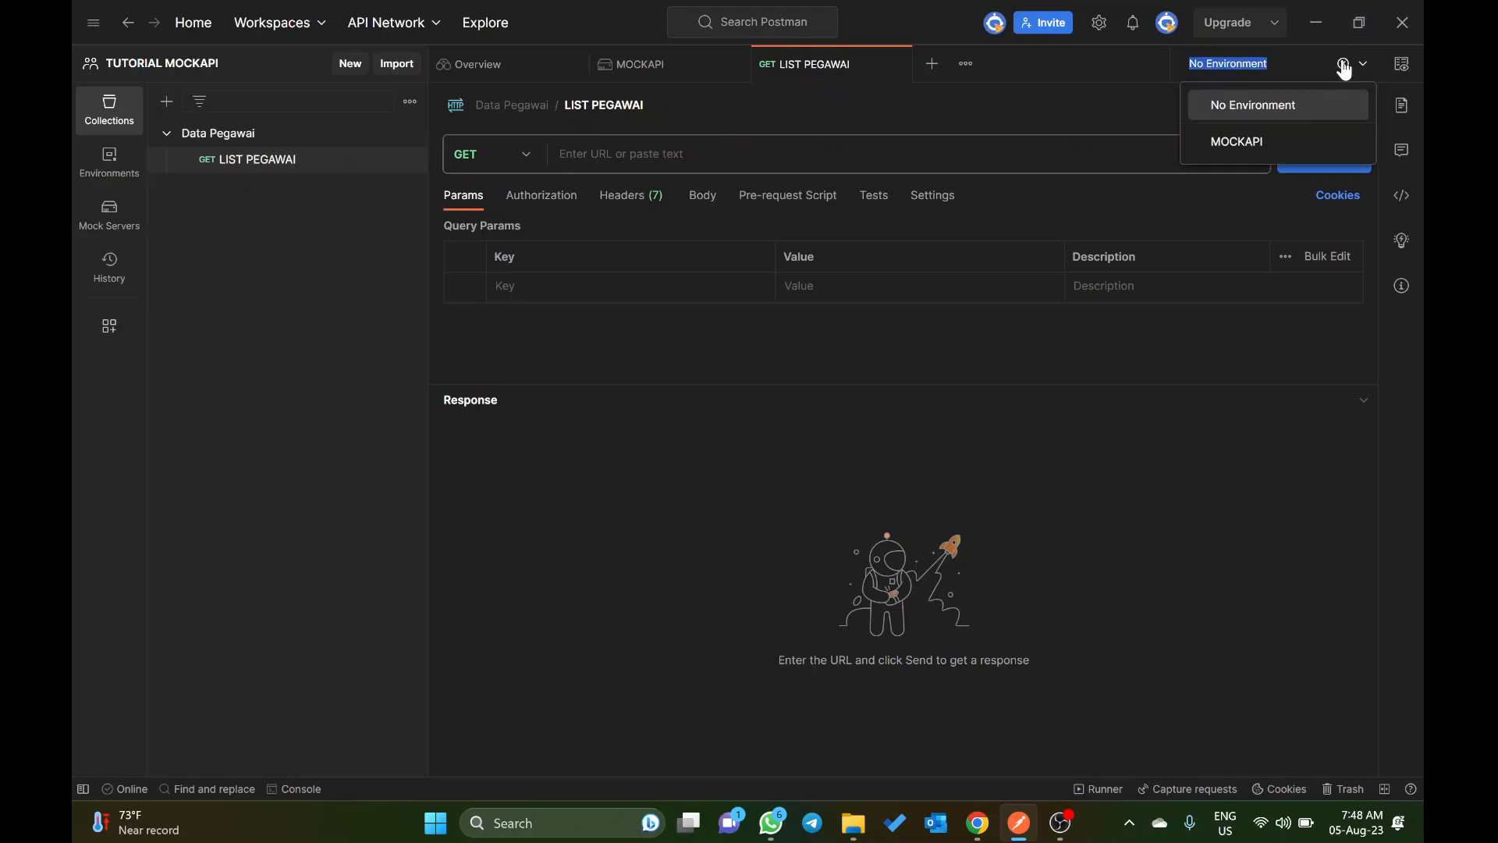
click(1289, 135)
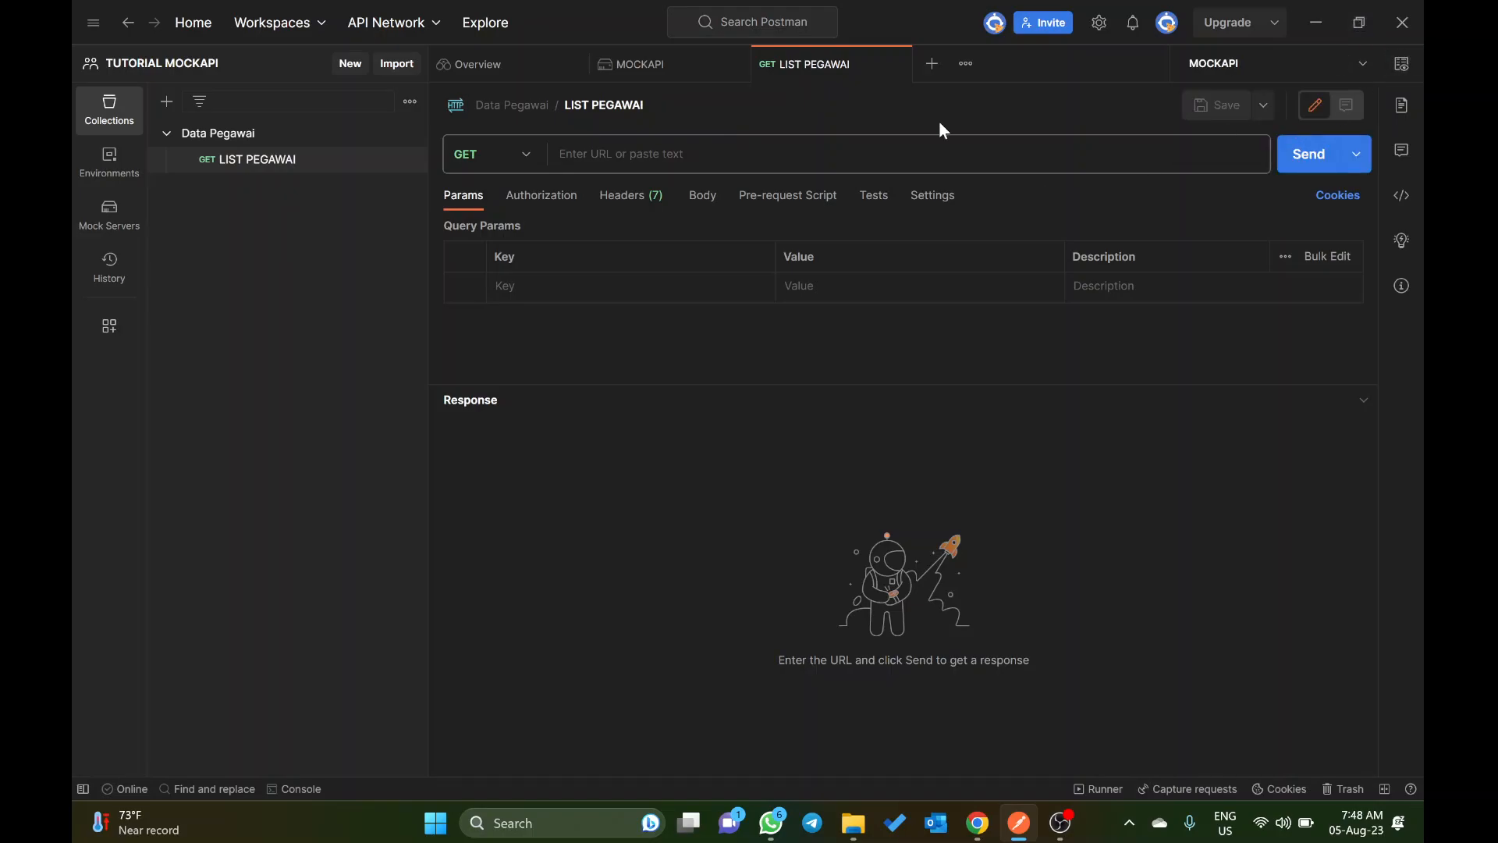
click(1402, 64)
Step: Set the GET request URL to {{url}}/pegawai, then save and send the request
click(597, 164)
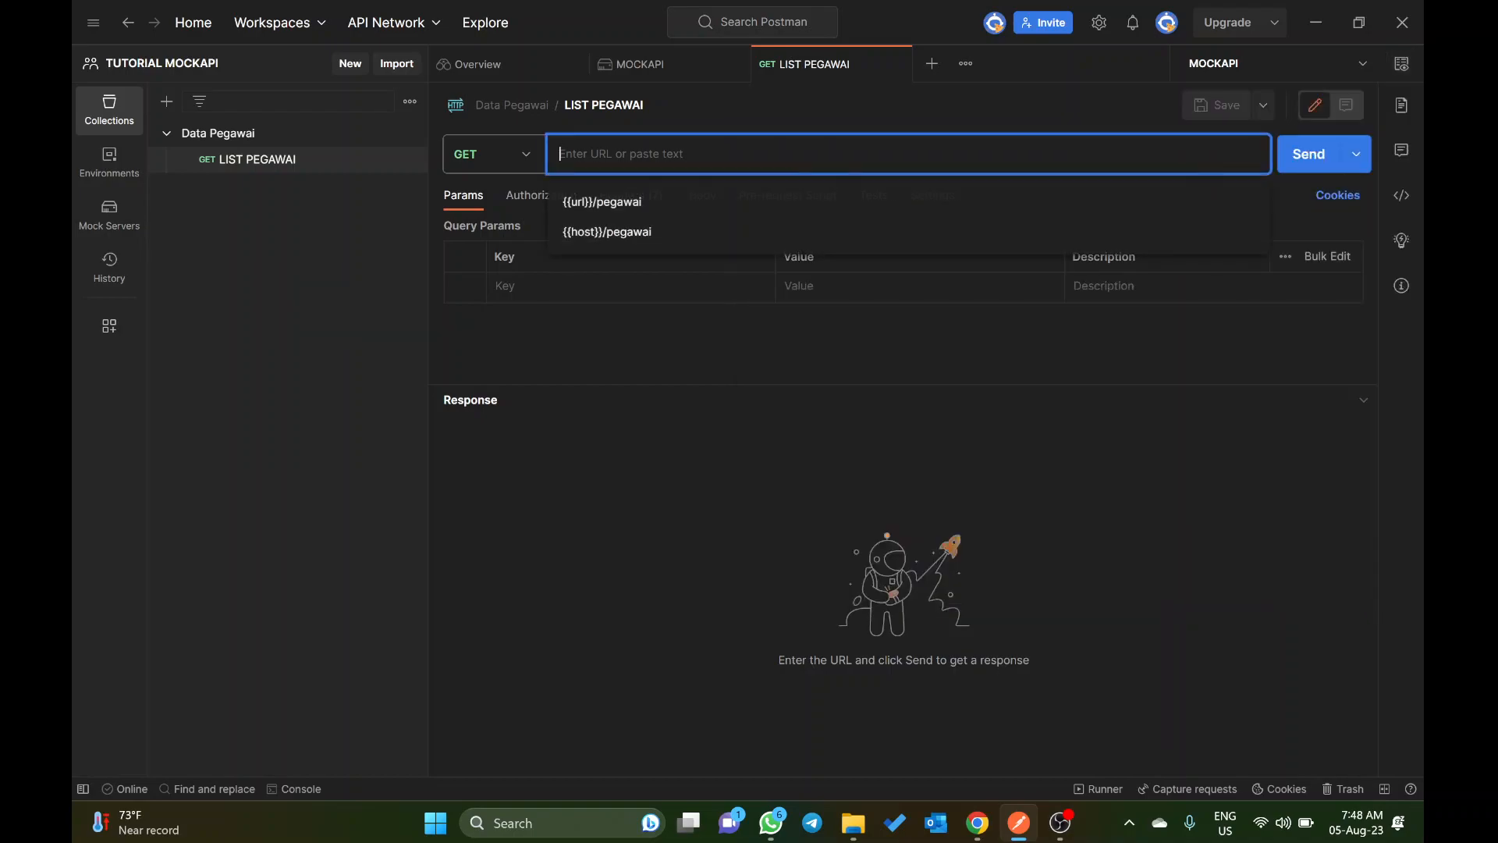
text({{url}})
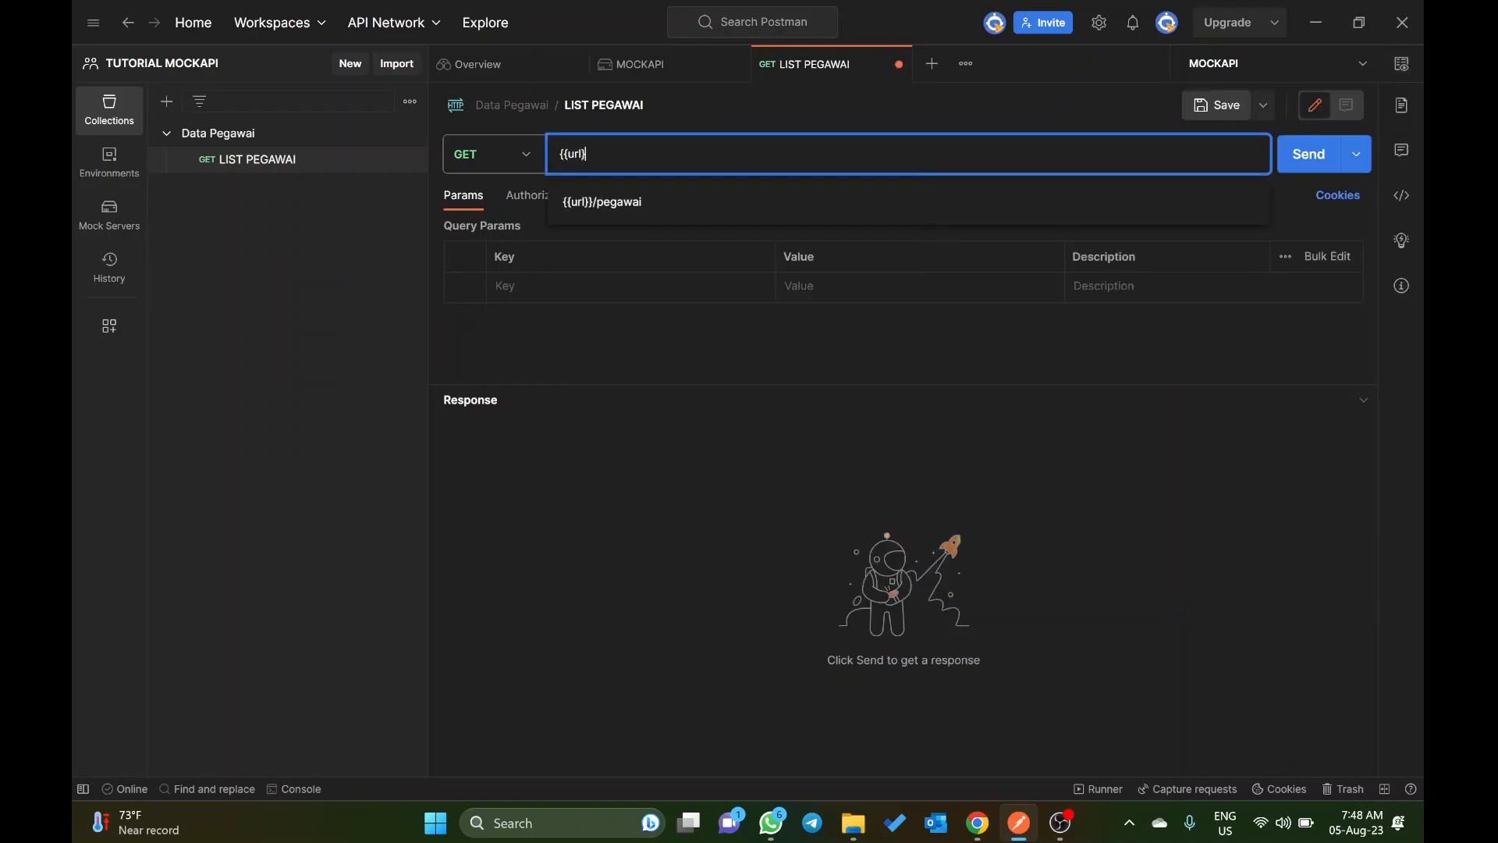
text(/pegawai)
key(ctrl+s)
key(ctrl+Return)
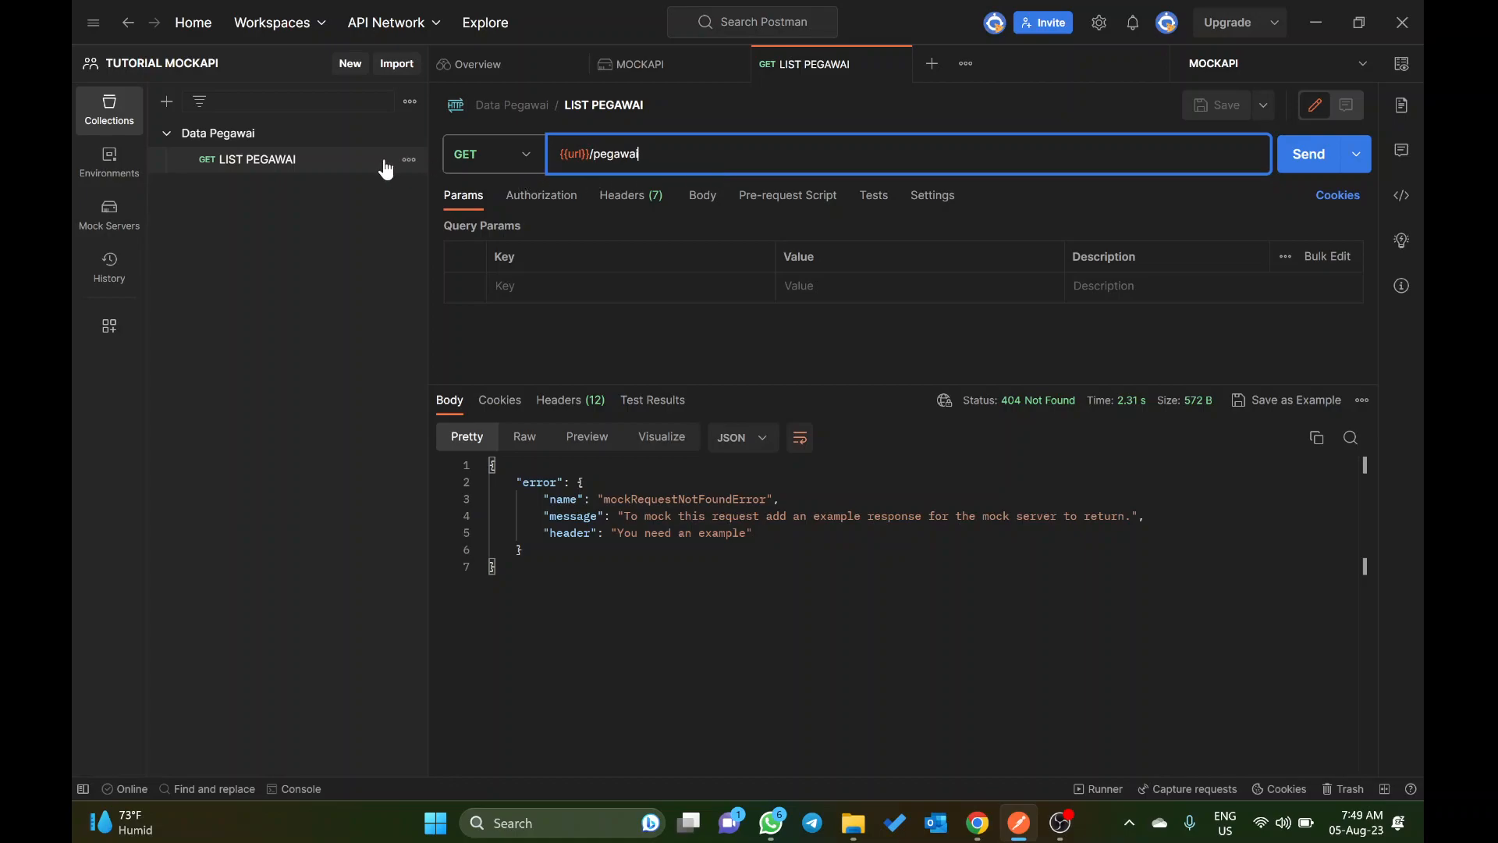
Step: Add an example to the LIST PEGAWAI request with the copied employee JSON as its response body, formatted as JSON, and save it
click(409, 161)
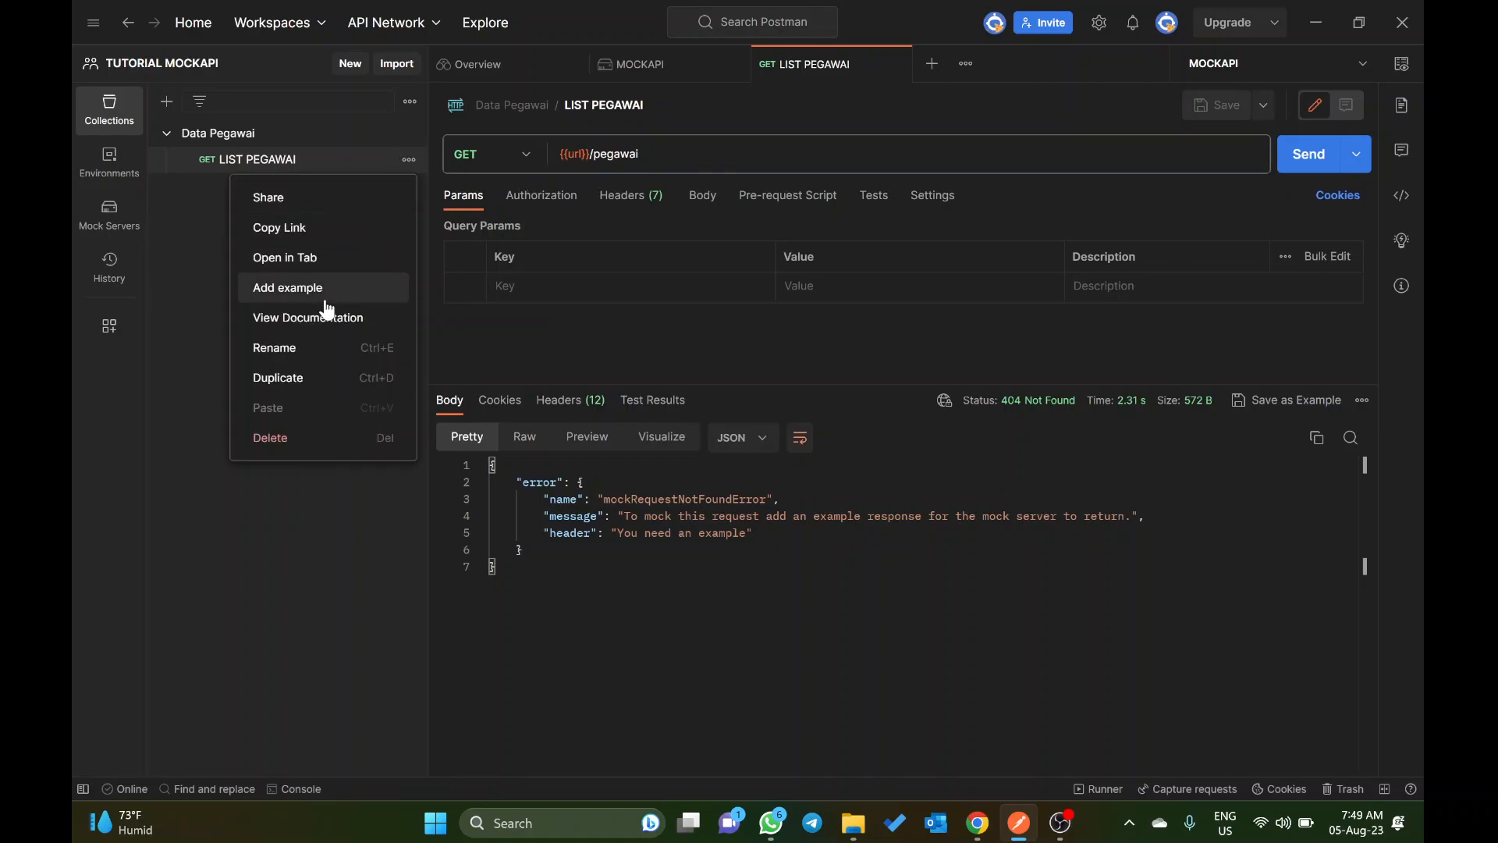
click(293, 288)
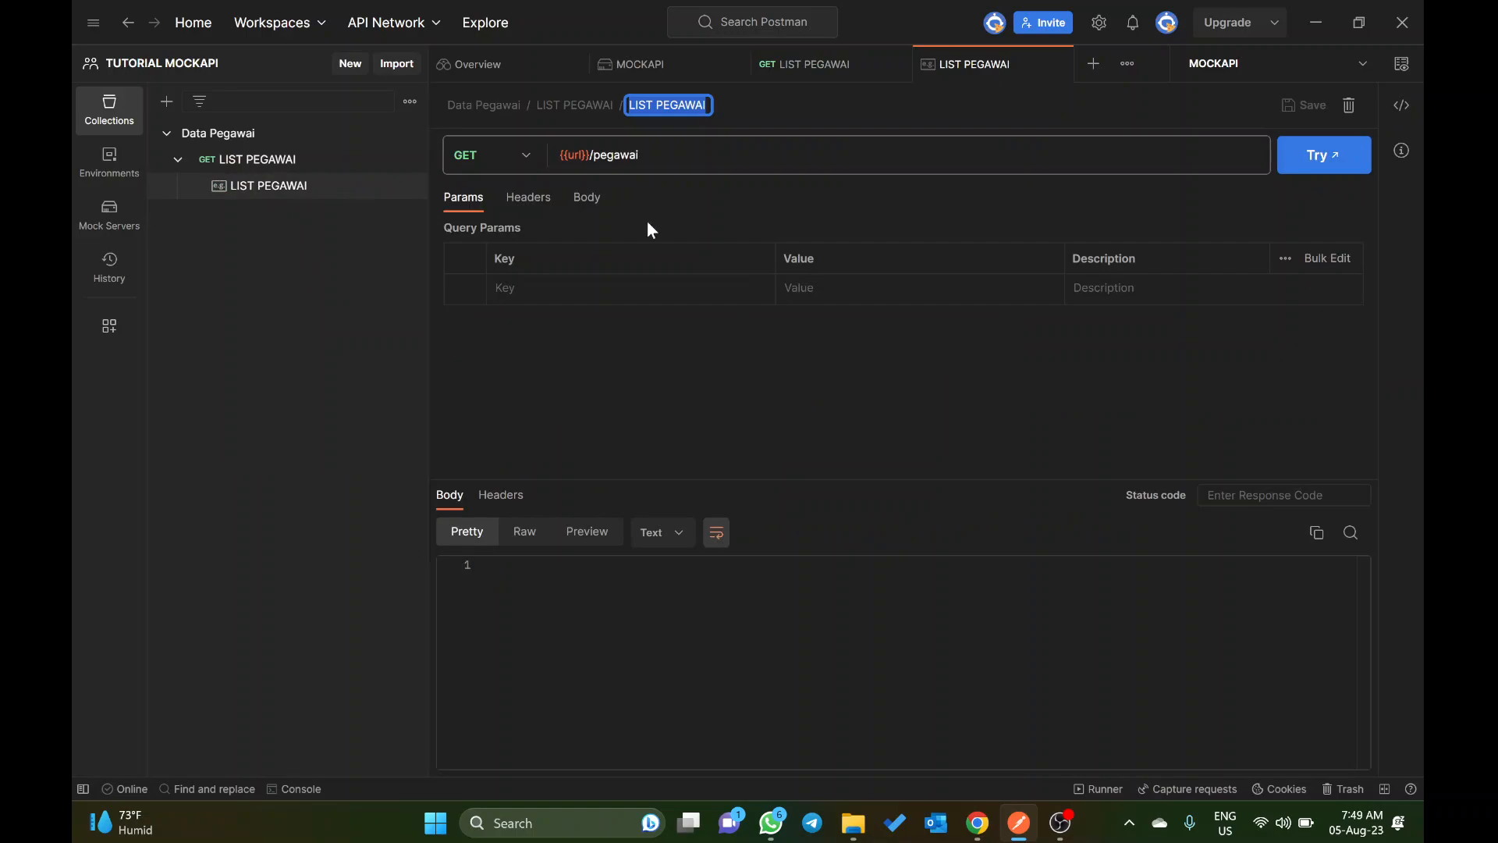
click(558, 594)
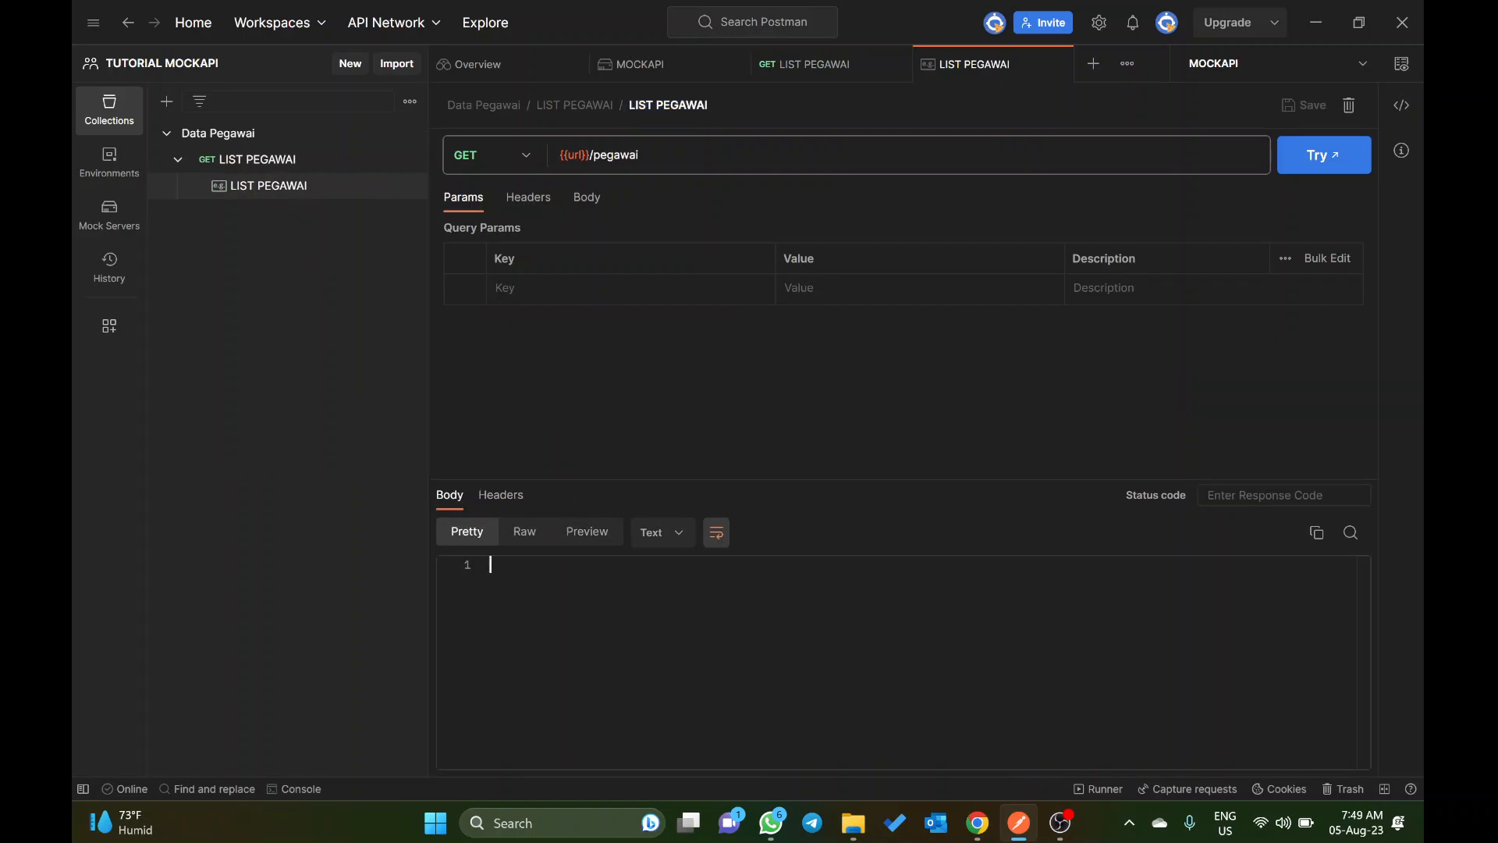
key(ctrl+v)
click(660, 533)
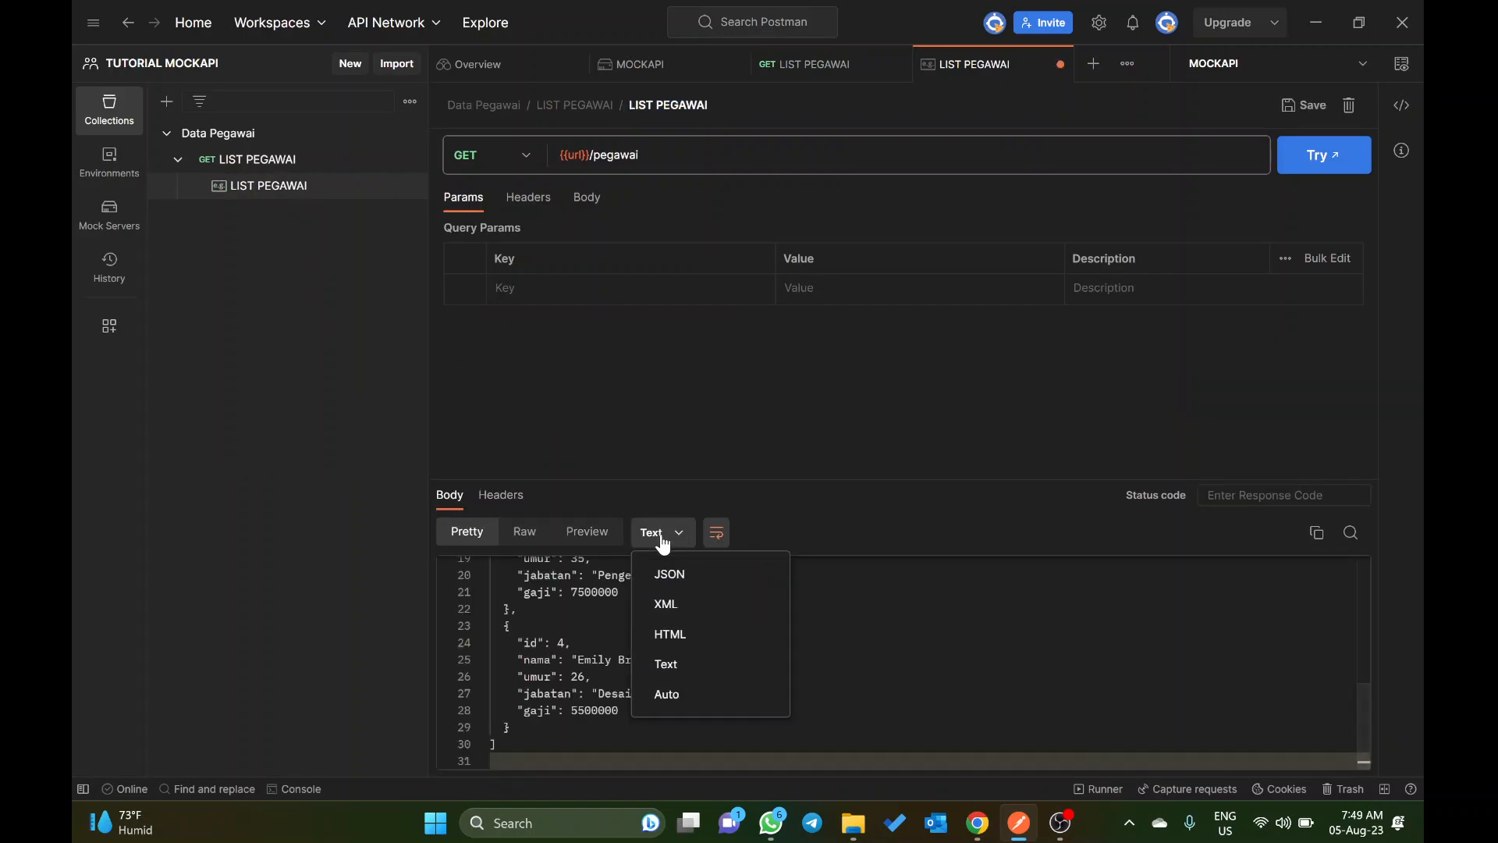
click(687, 575)
key(ctrl+s)
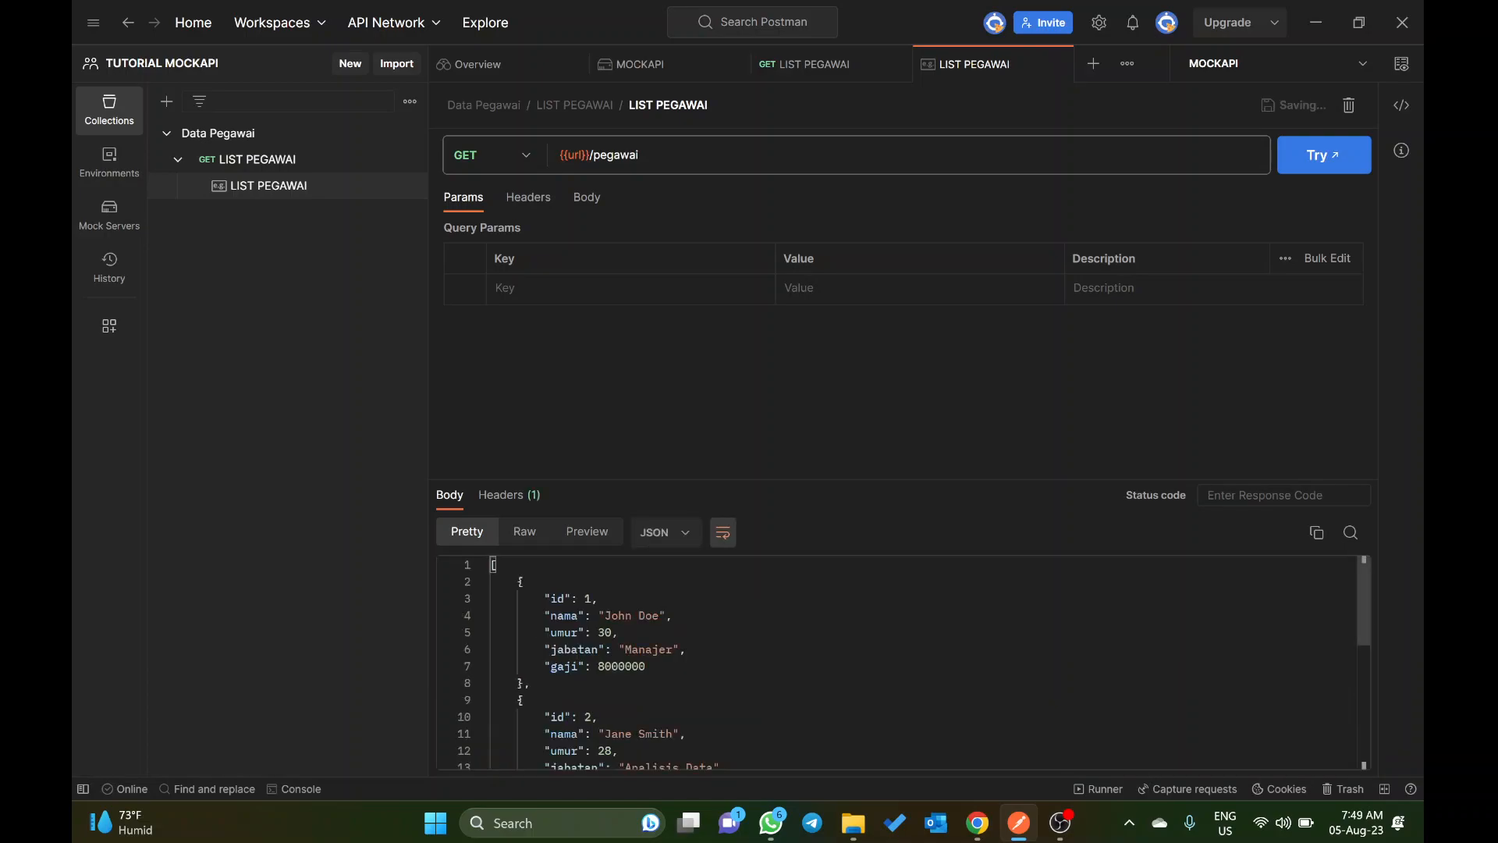
Step: Send the LIST PEGAWAI request again and review the returned employee data
click(295, 159)
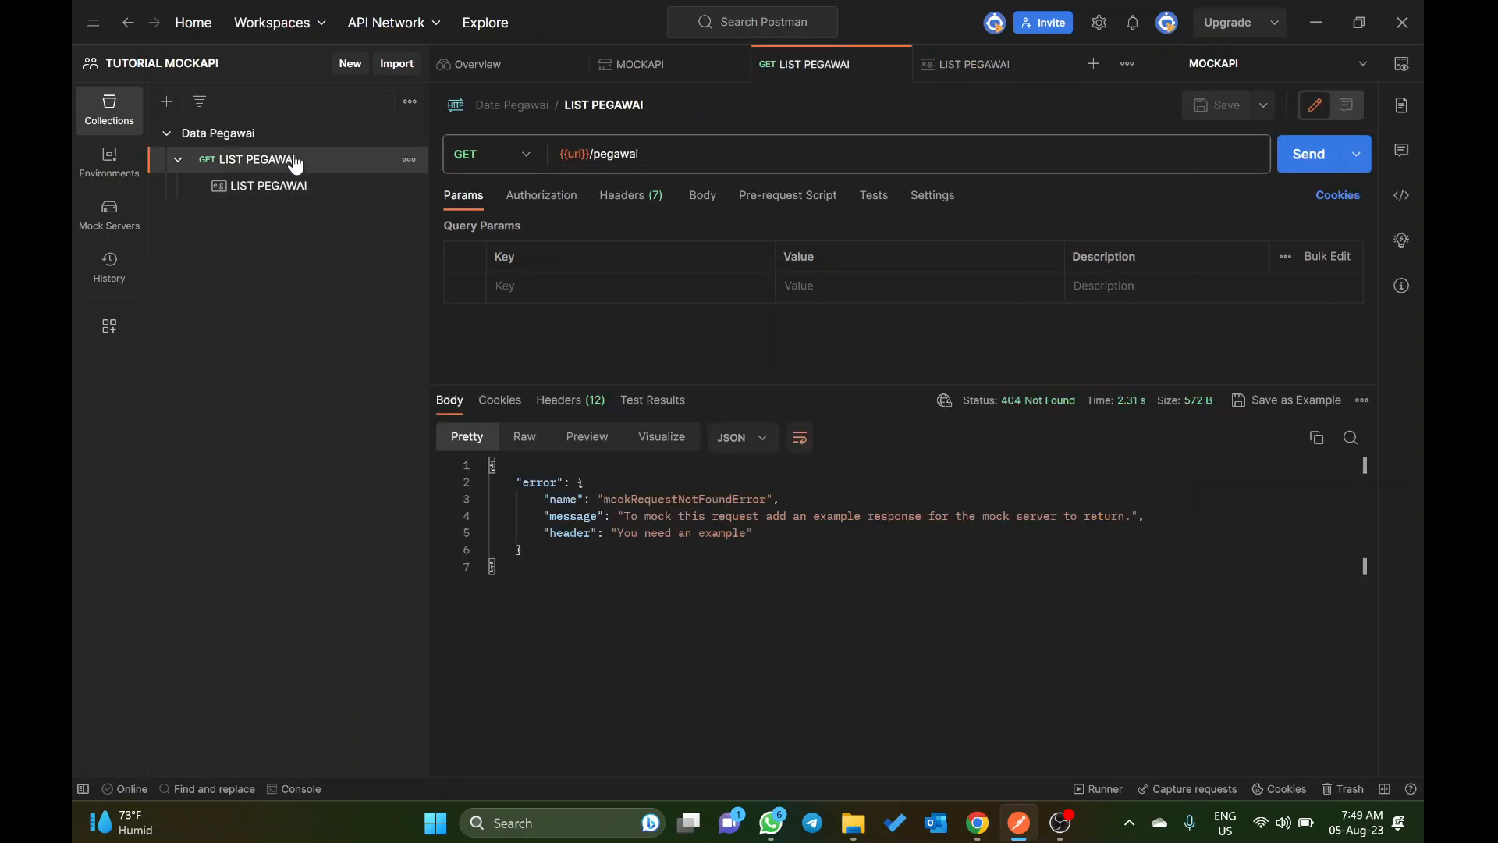
click(1288, 167)
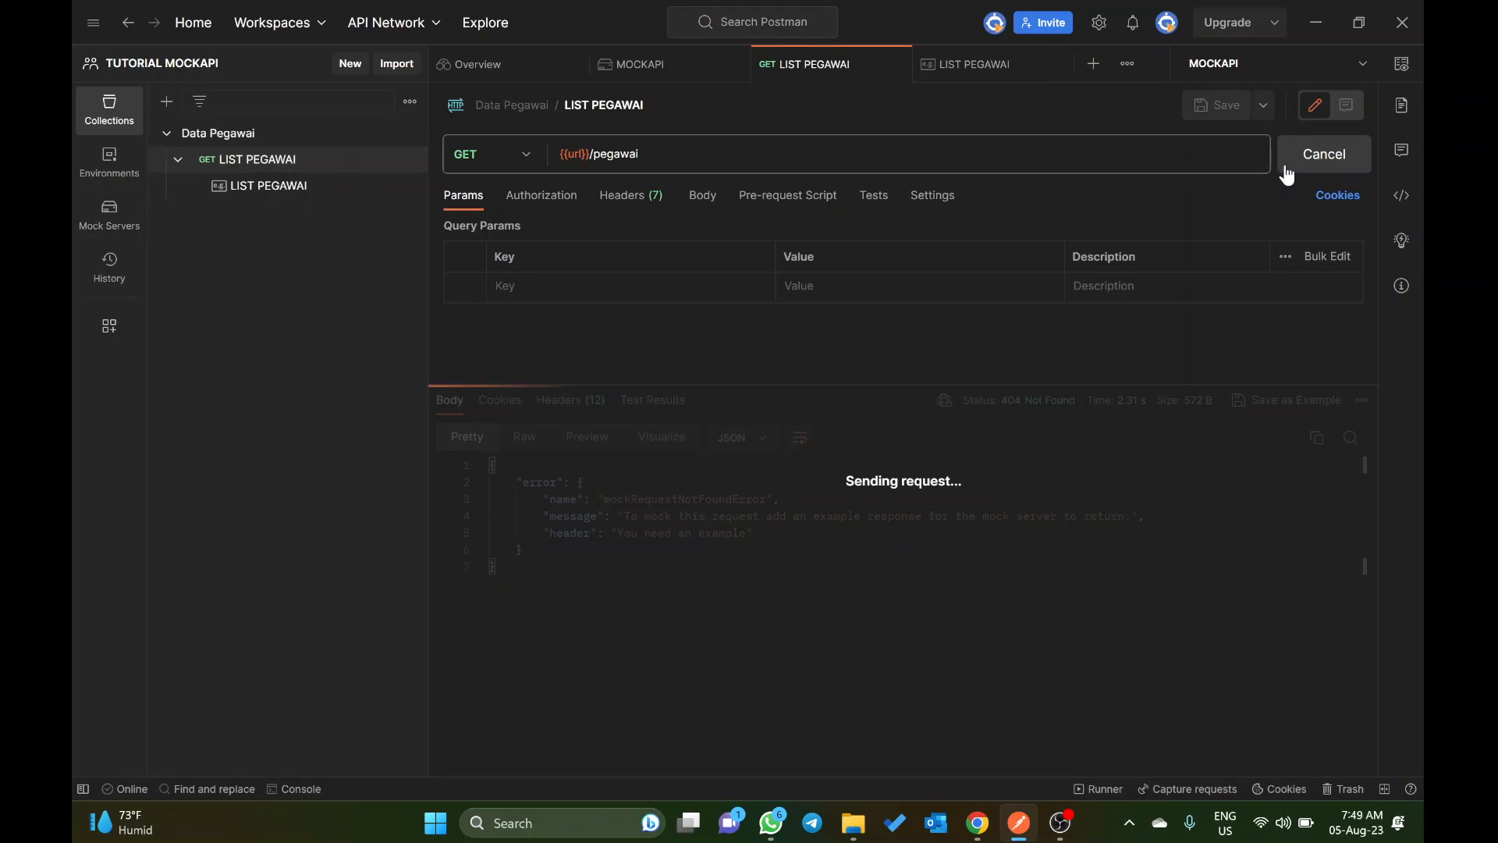
scroll(897, 613, down, 3)
scroll(897, 612, up, 2)
scroll(898, 612, down, 2)
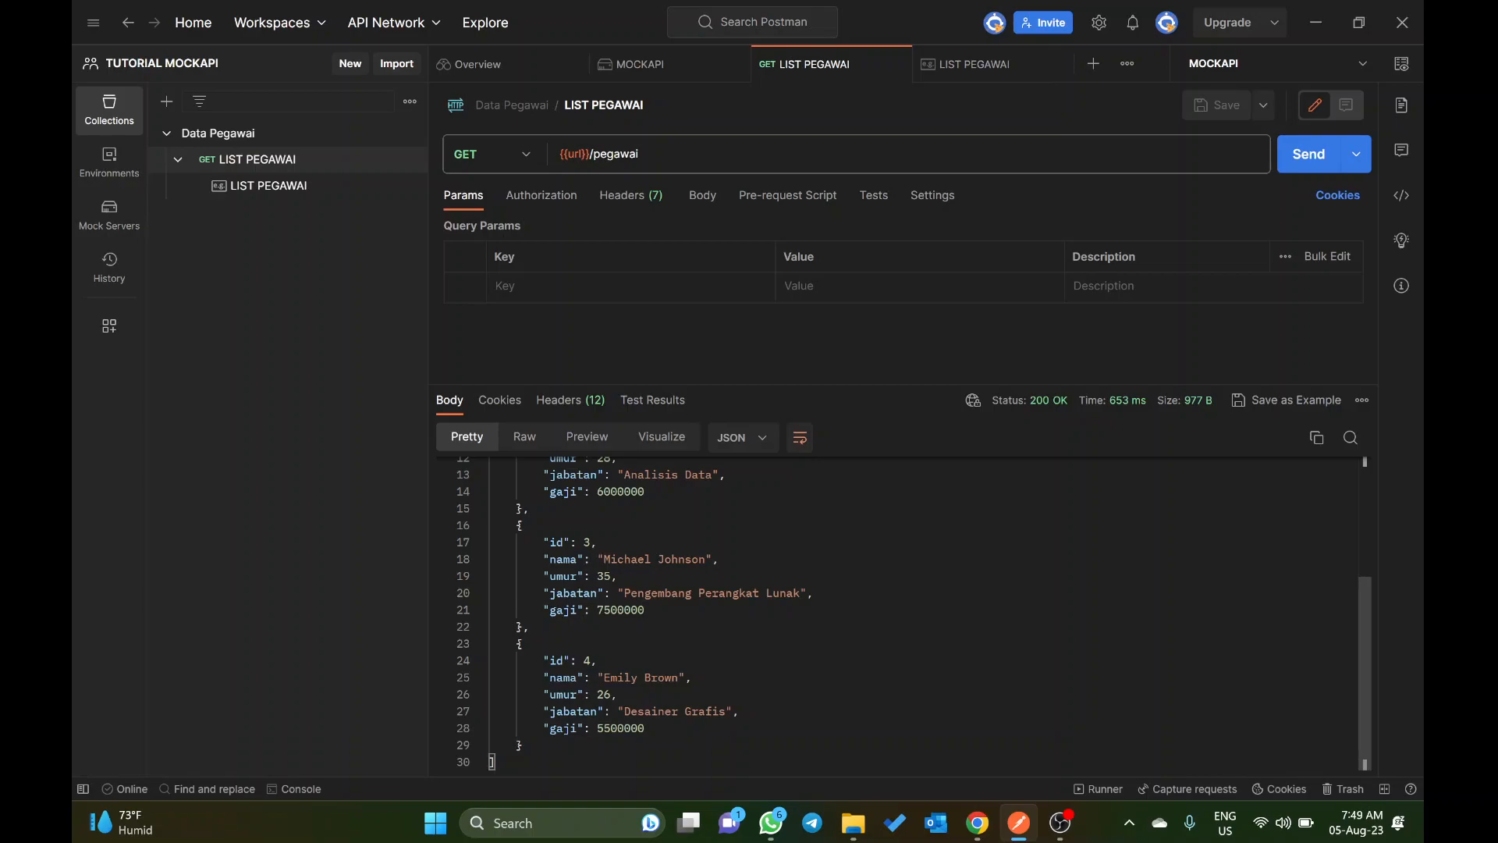
Step: Switch to ChatGPT in the browser and send the prompt "tolong tambahkan data alamat untuk masing-masing daftar pegawai"
key(alt+Tab)
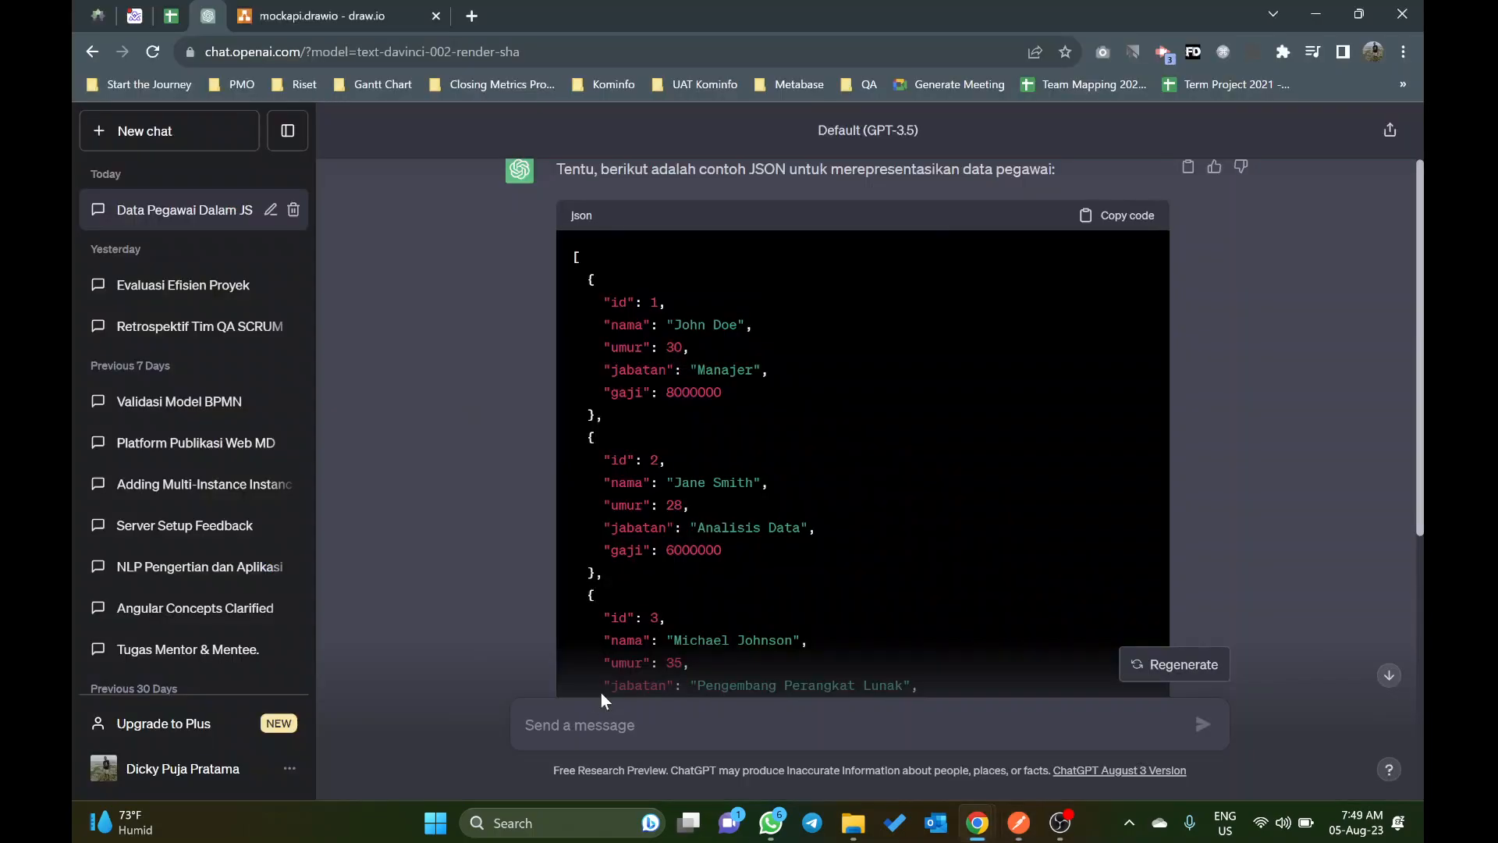
scroll(740, 499, down, 5)
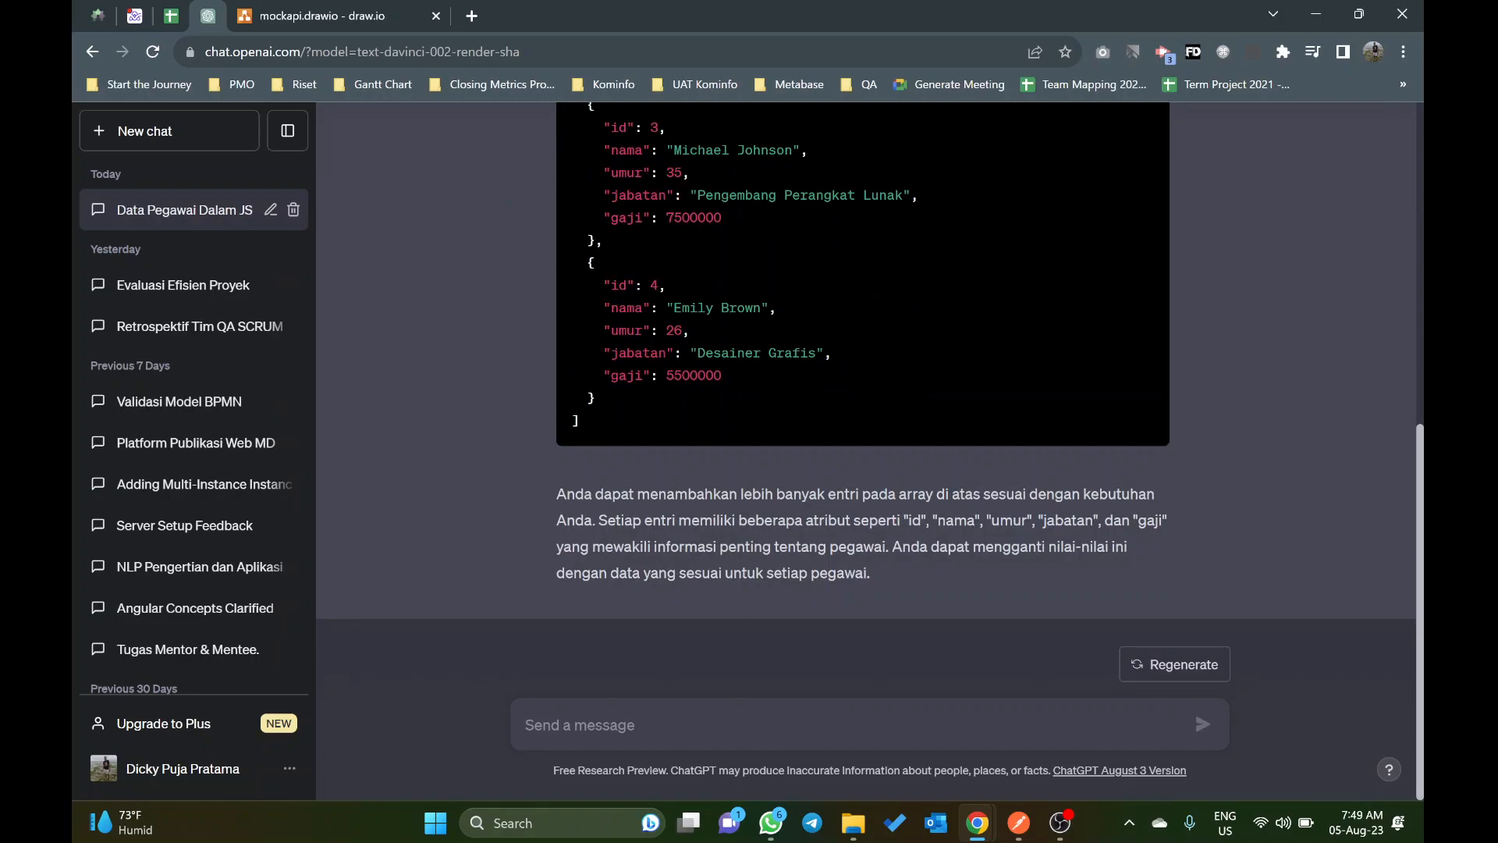
text(tolong t)
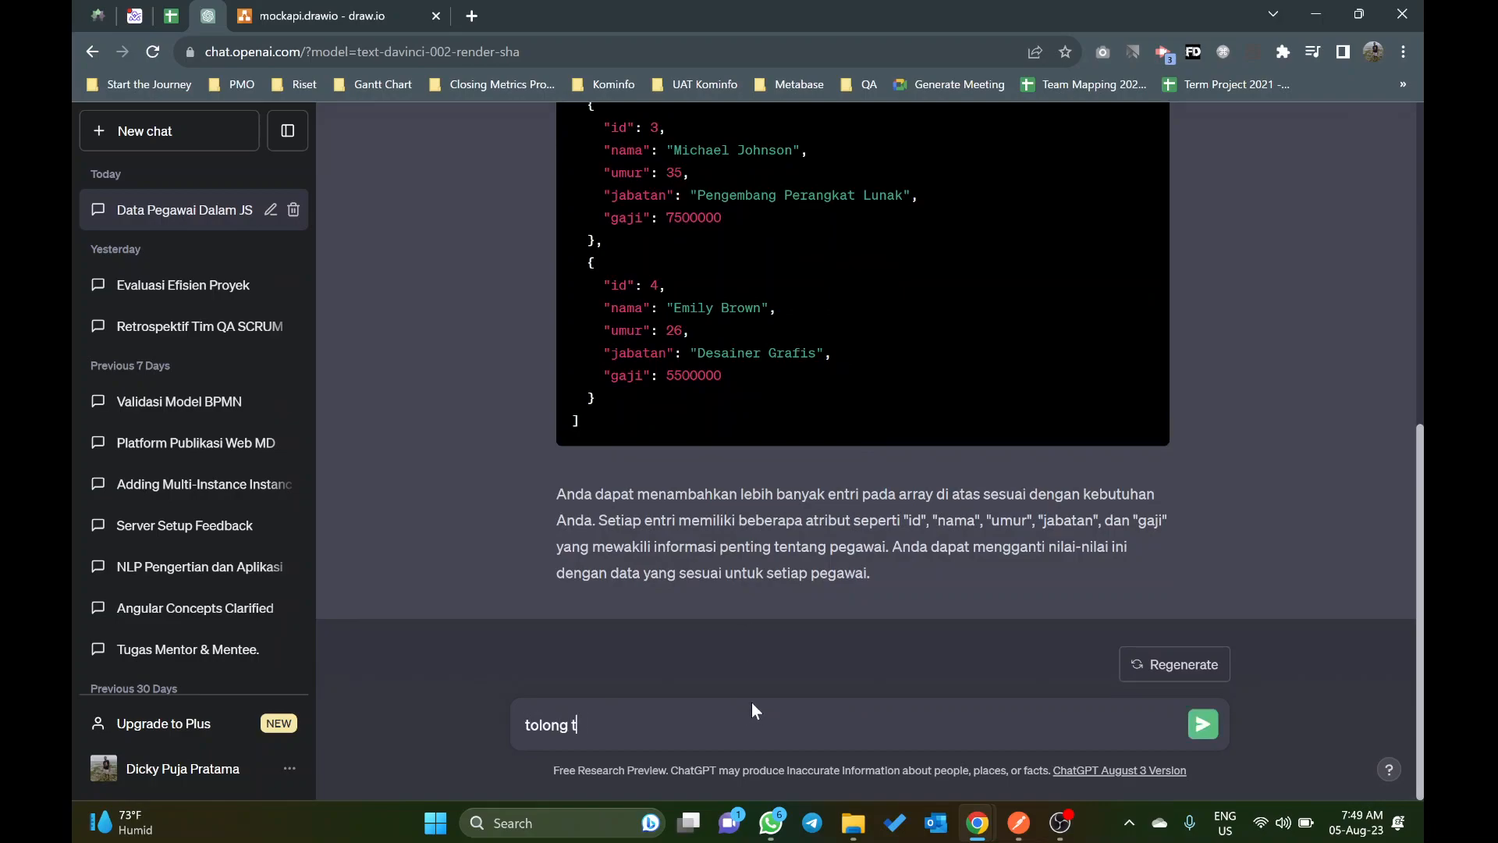
text(ambahkan data alamat untuk masing-masing )
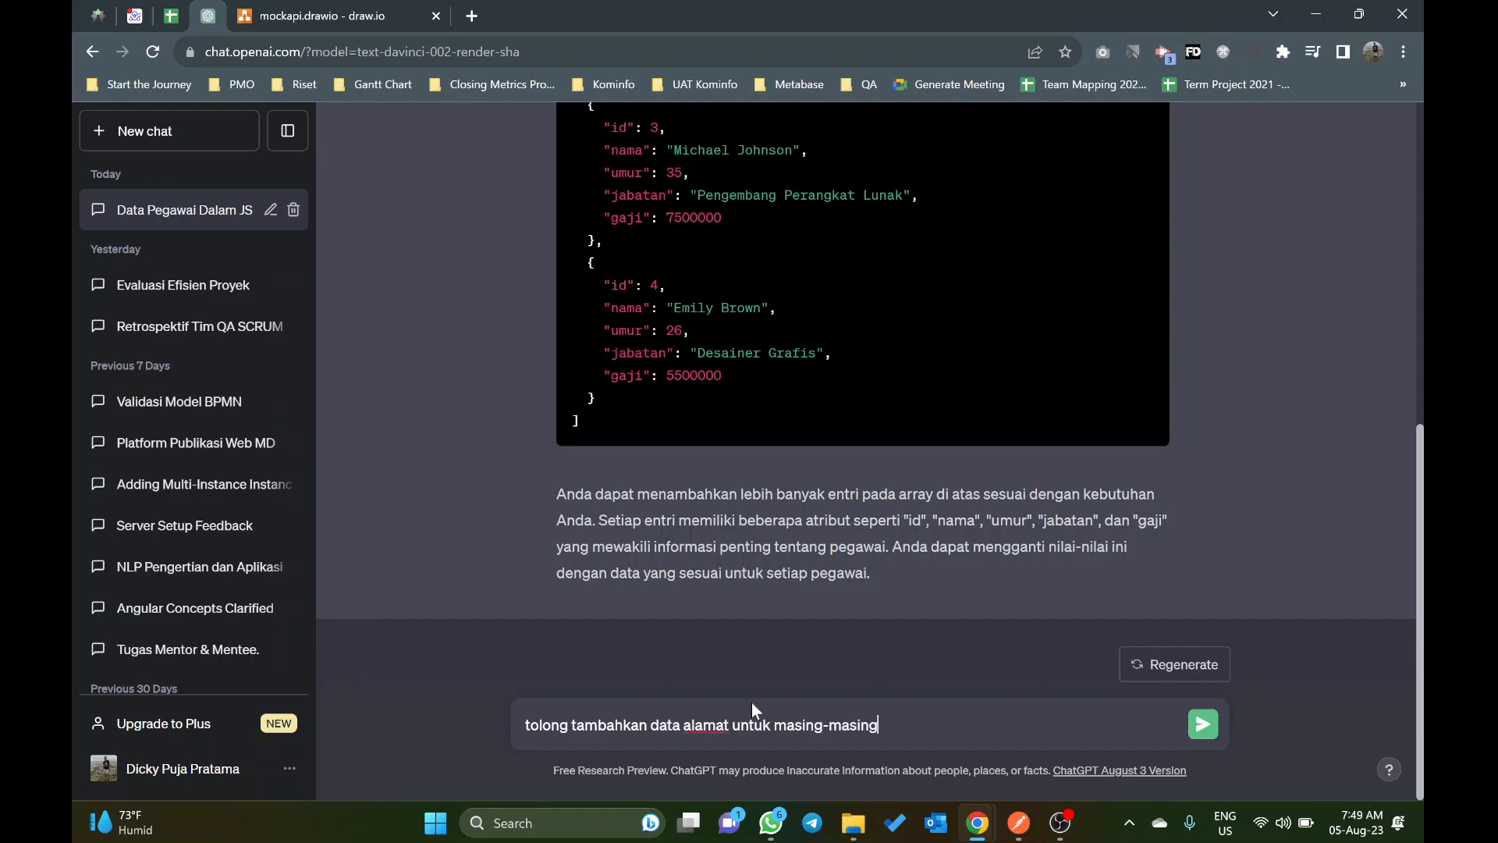
text(daftar pegawai\)
key(Return)
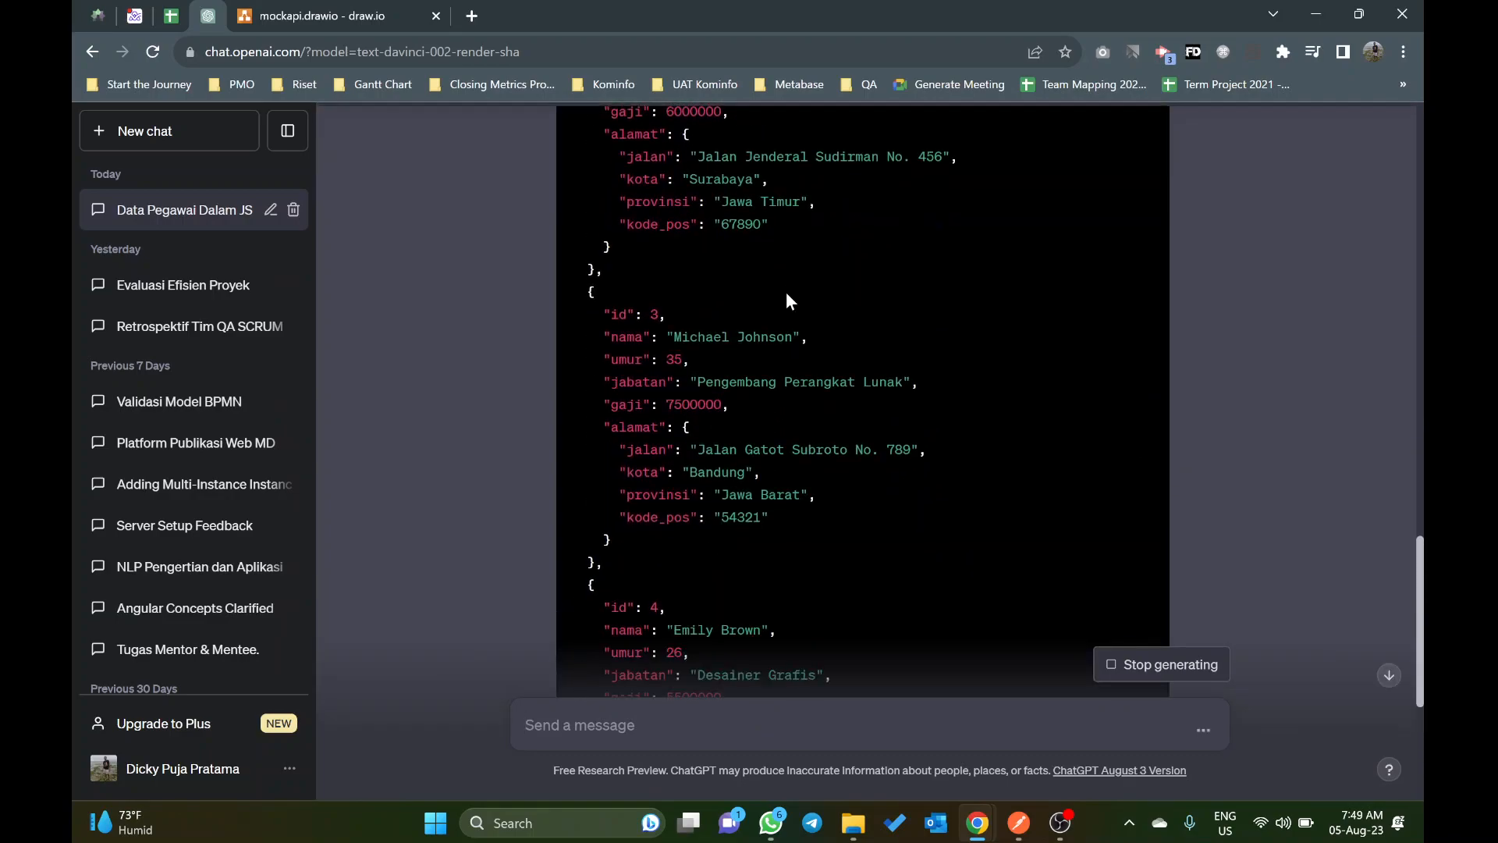
Step: Copy the updated employee JSON that includes the address data from the new reply
scroll(786, 297, up, 8)
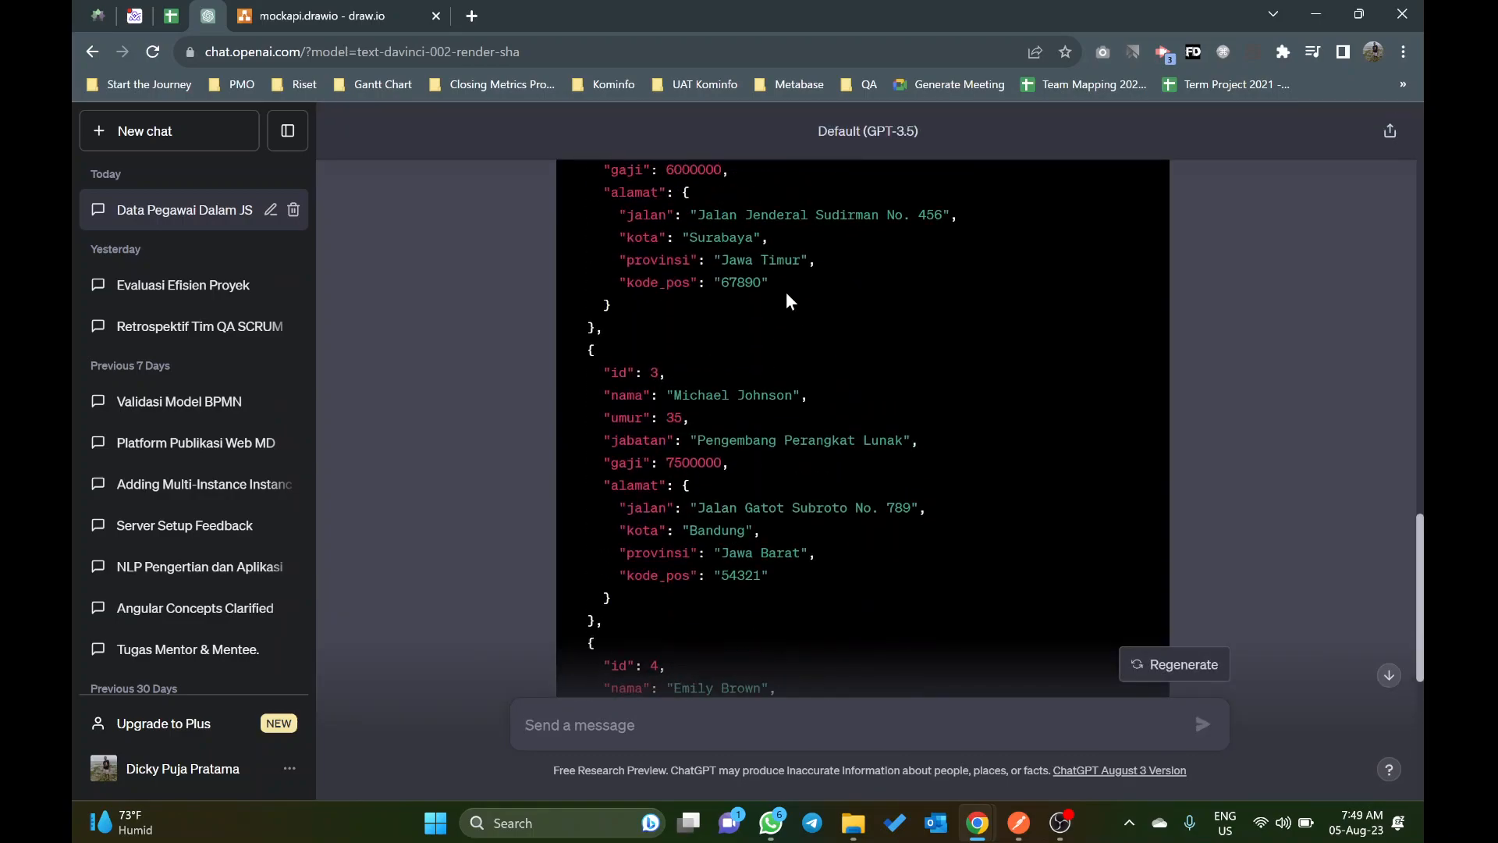
scroll(785, 292, up, 5)
click(1150, 256)
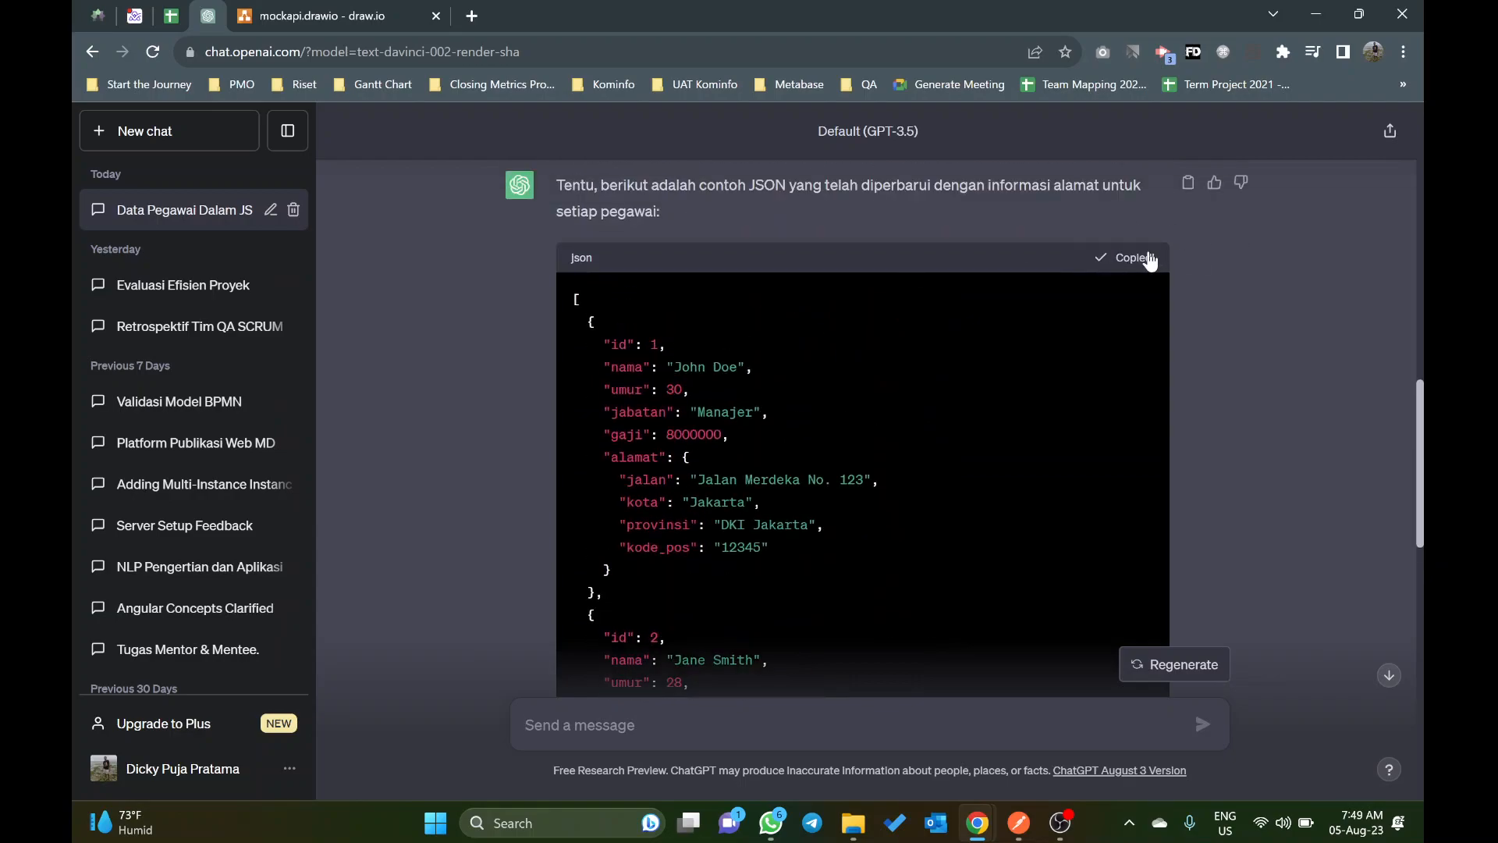
Step: Switch to Postman, replace the LIST PEGAWAI example's response body with the copied employee JSON including addresses, and save it
key(alt+Tab)
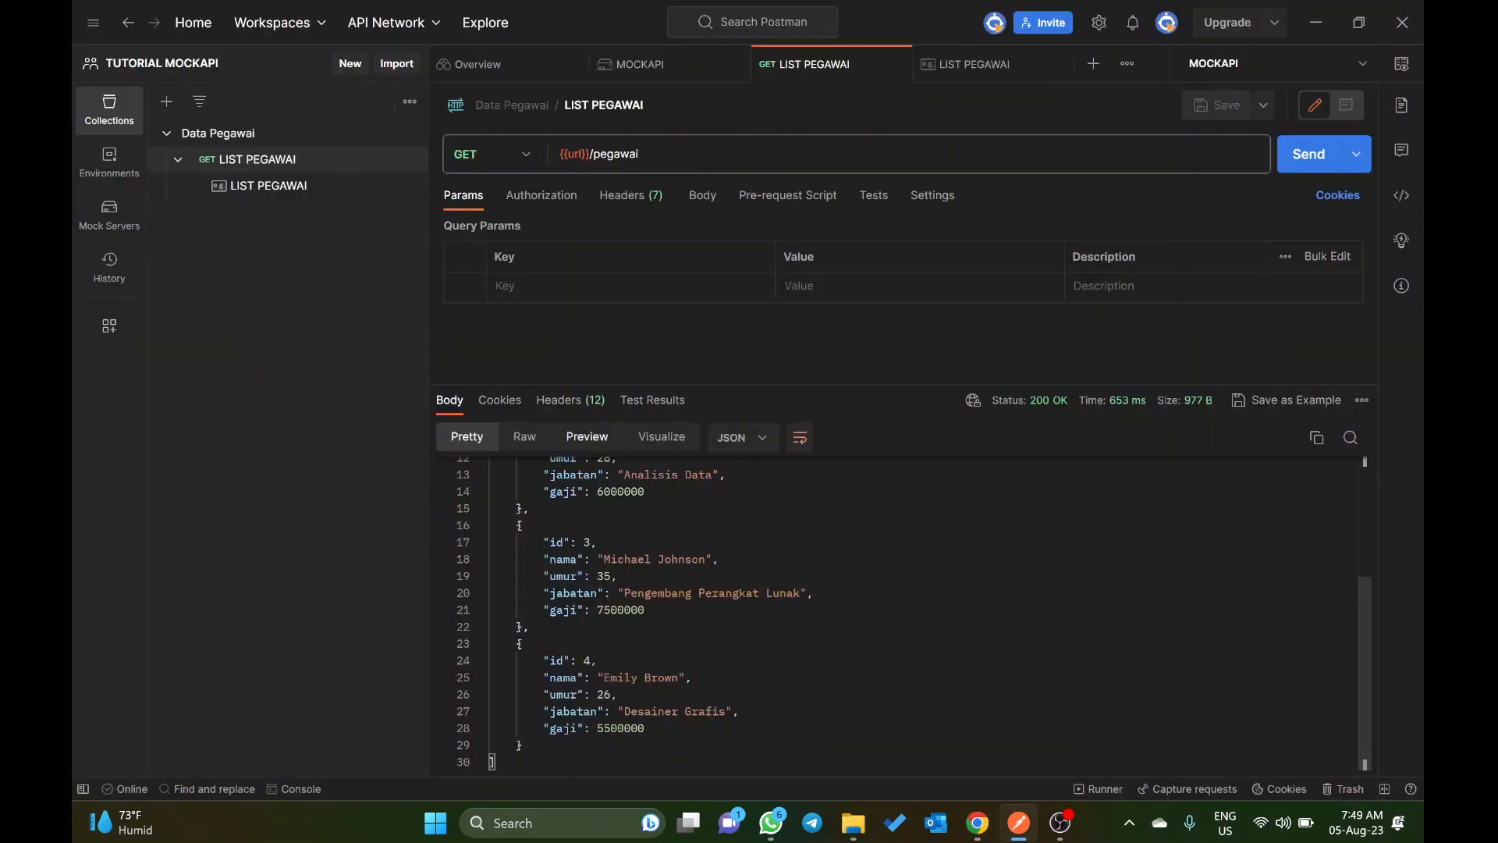
click(269, 185)
click(652, 649)
key(ctrl+a)
key(ctrl+v)
key(ctrl+s)
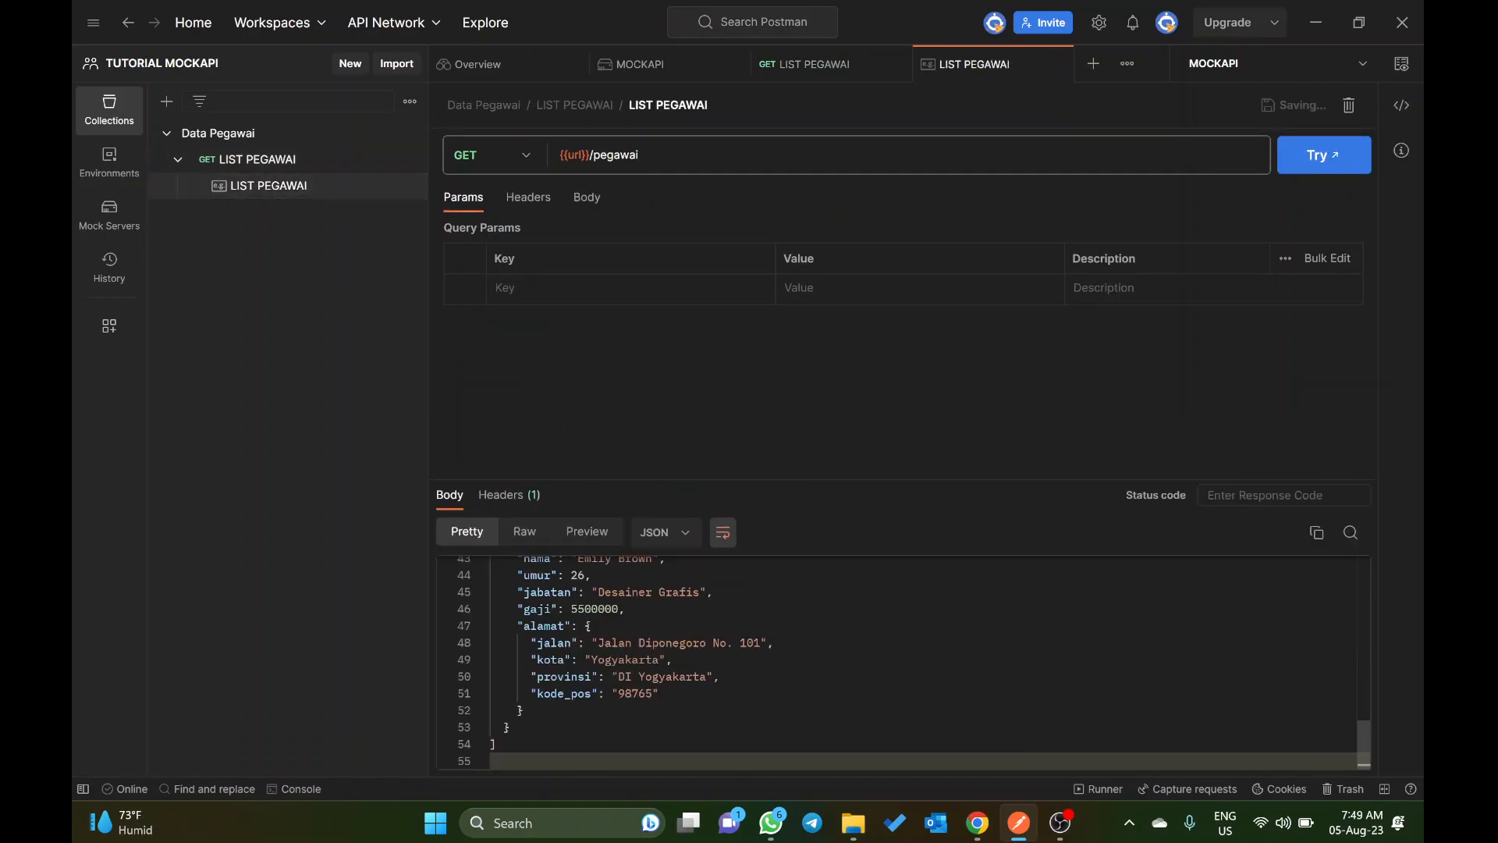
Step: Send the LIST PEGAWAI request again to check the employee data with addresses
scroll(898, 663, up, 5)
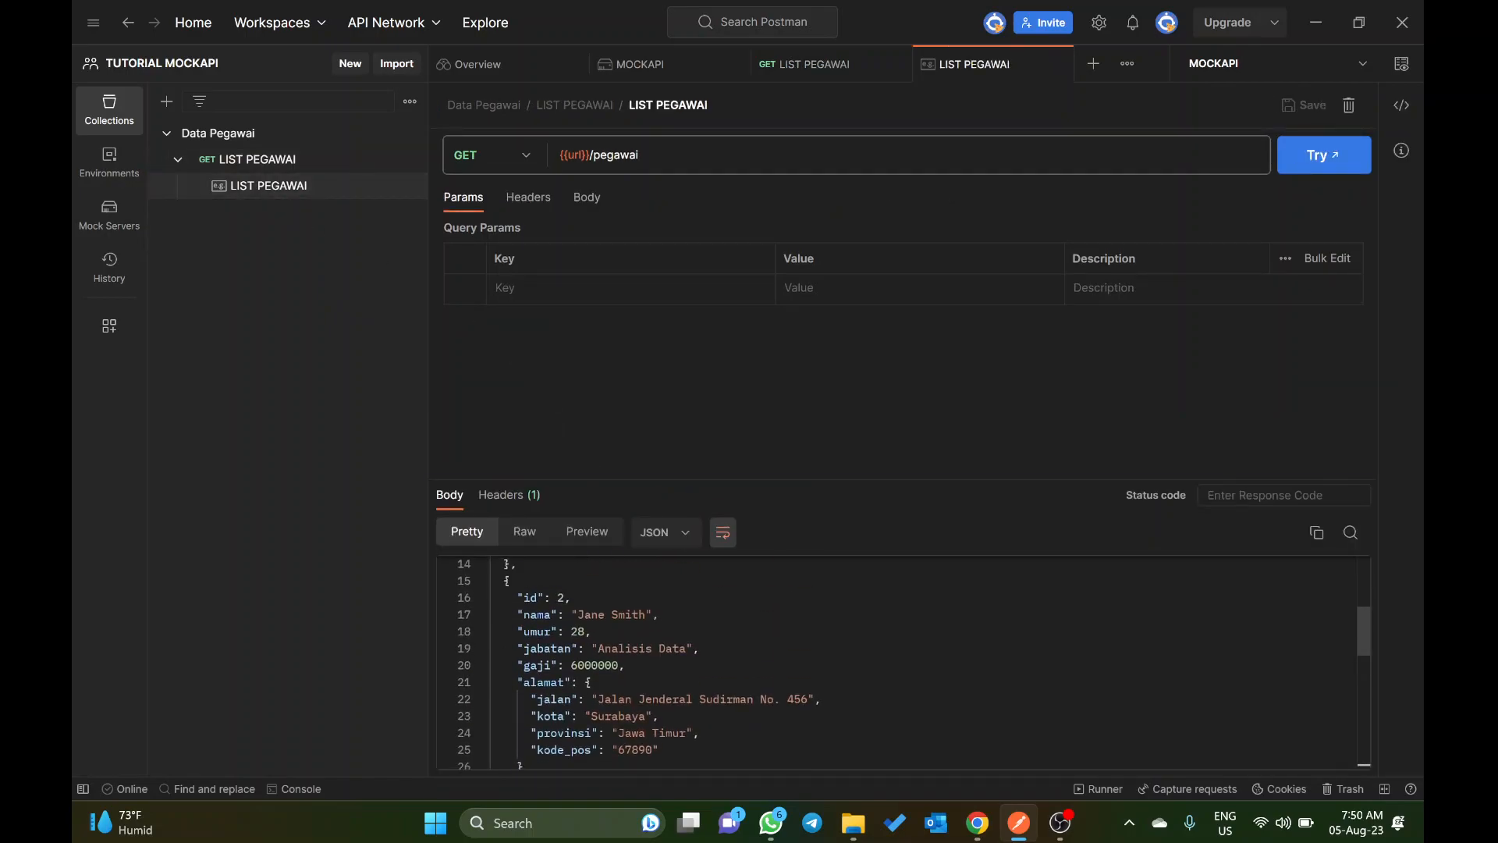
click(269, 164)
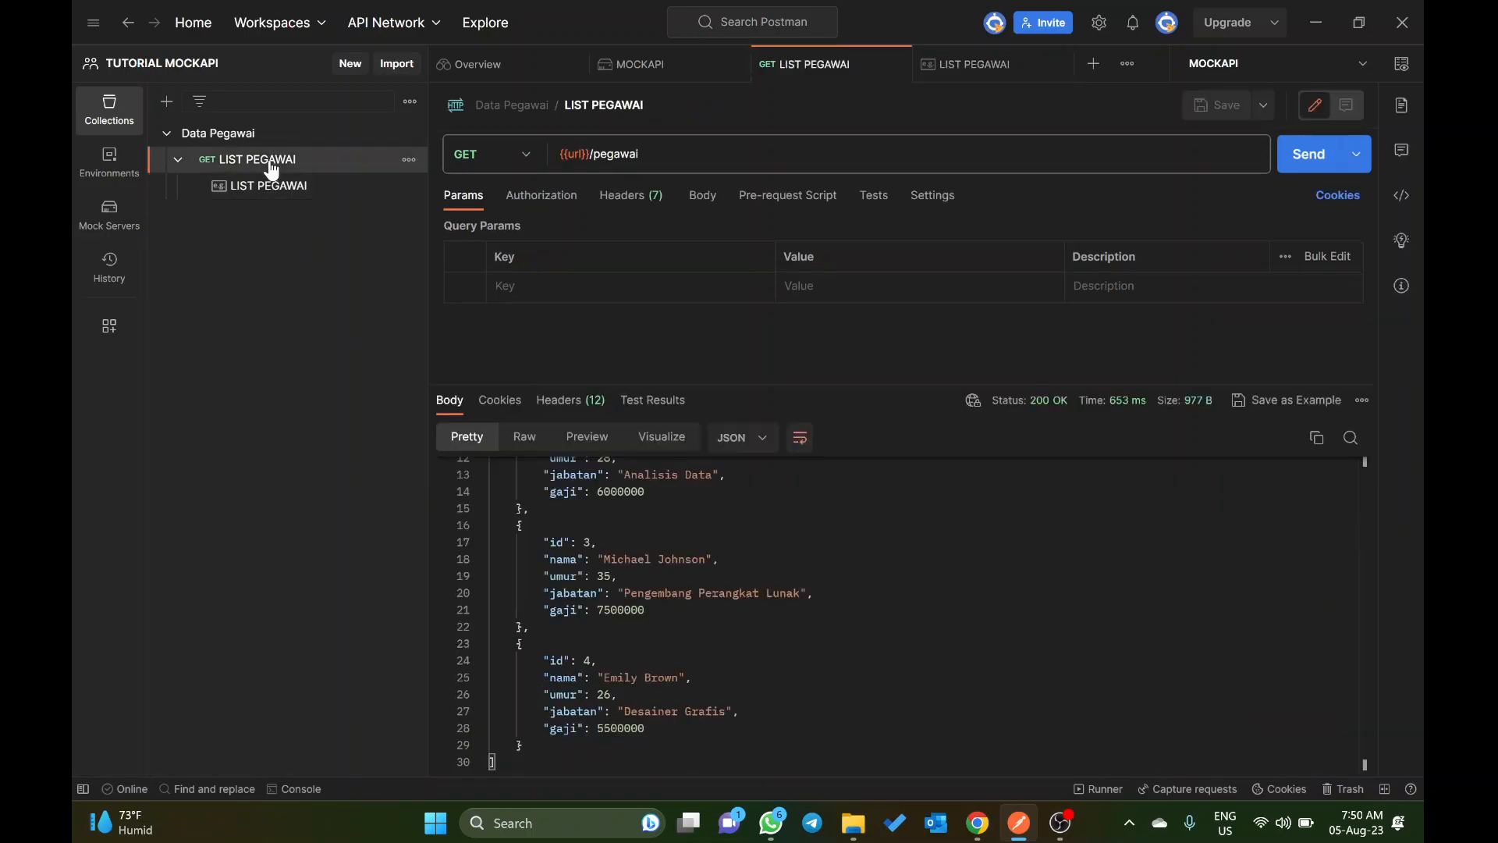
click(1325, 168)
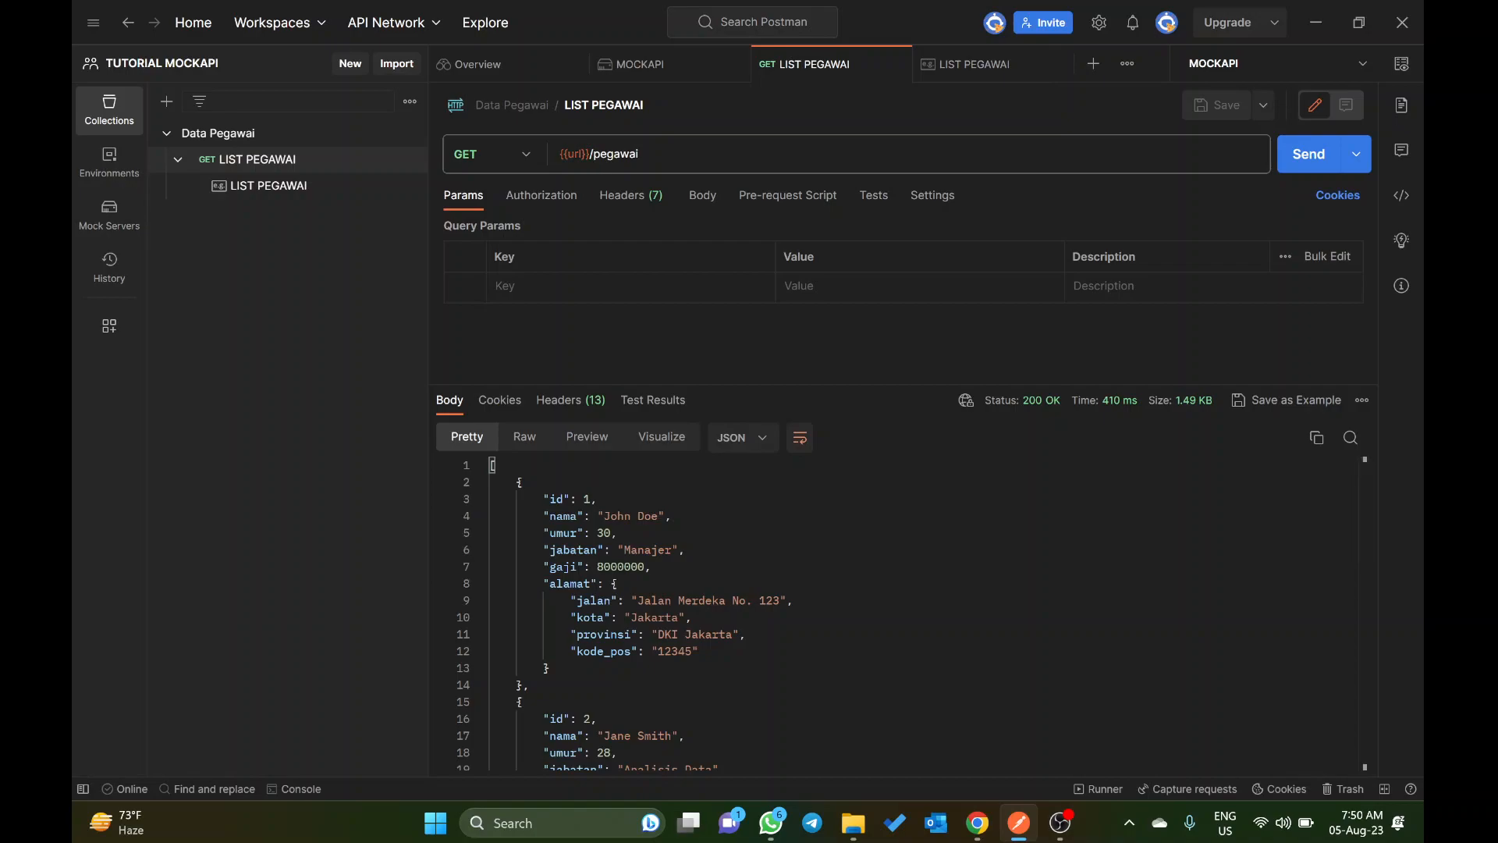
Step: Copy the initial value of the url variable and open its /pegawai endpoint in a new browser tab
mouse_move(593, 160)
click(751, 222)
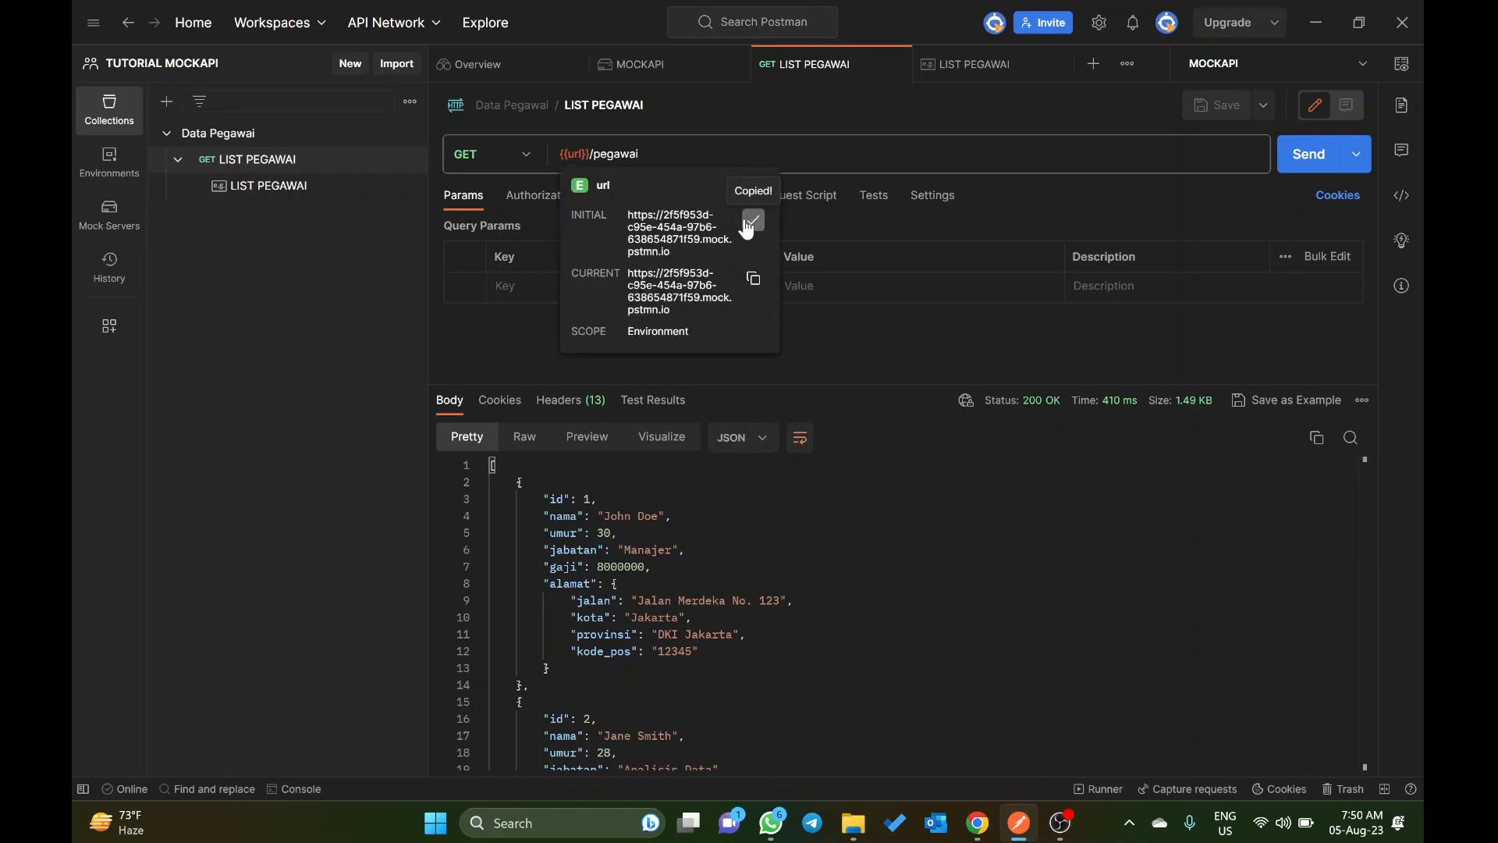
mouse_move(978, 827)
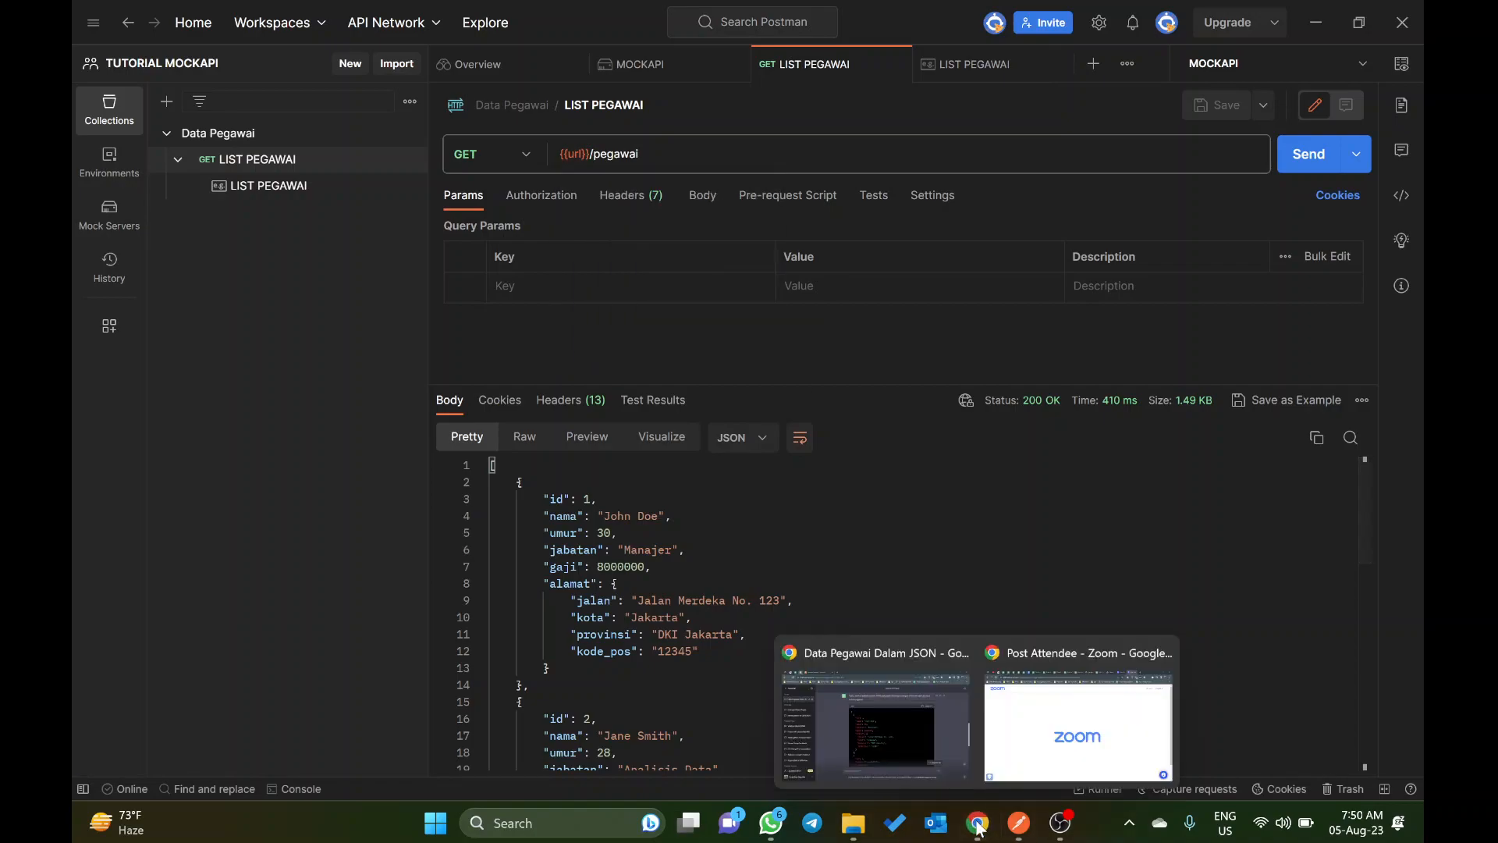
click(936, 729)
key(ctrl+t)
key(ctrl+v)
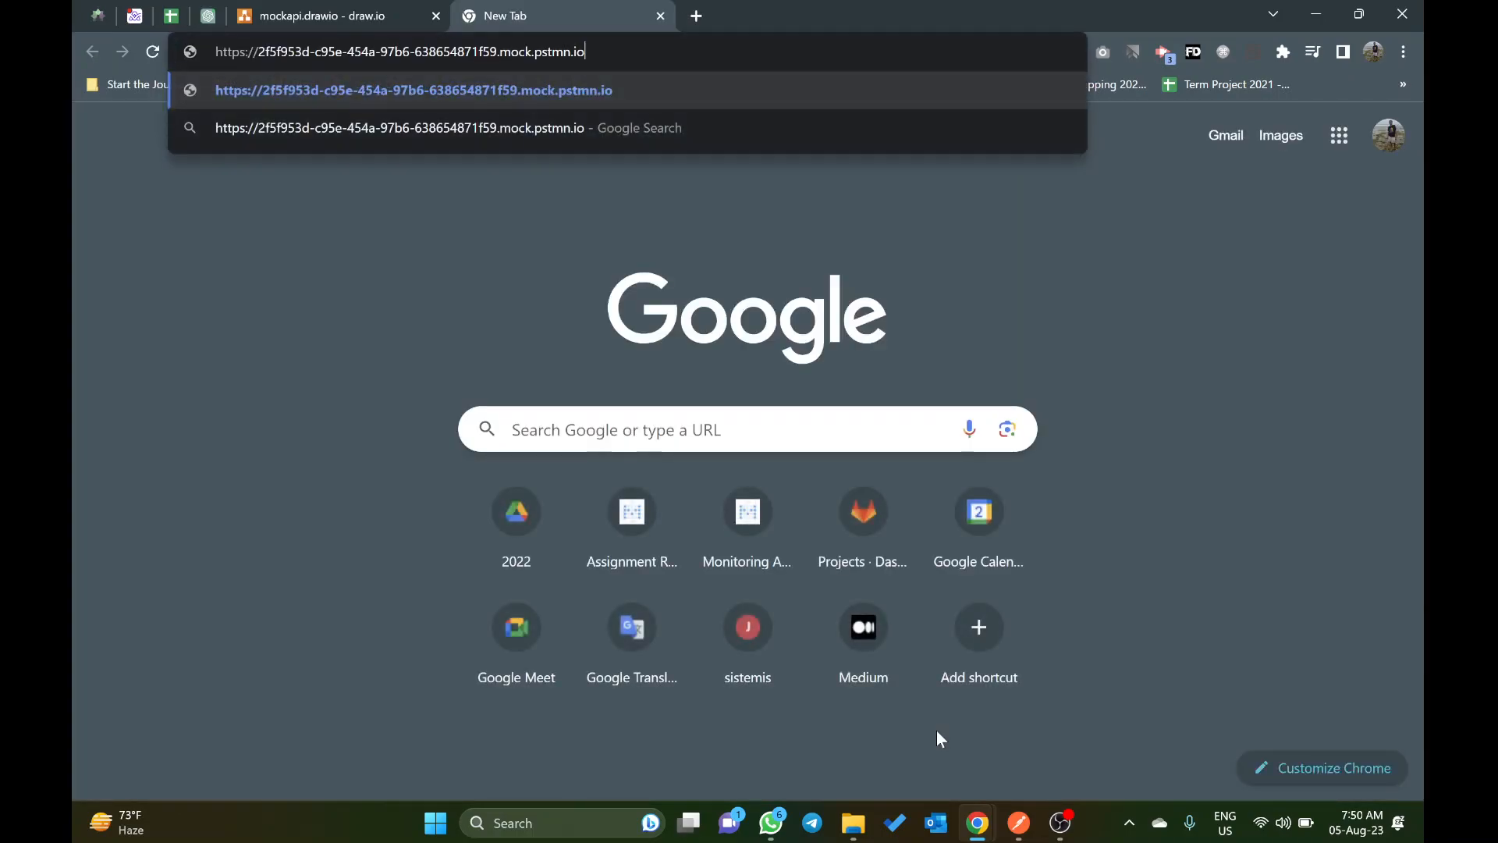
text(pegawai)
key(Return)
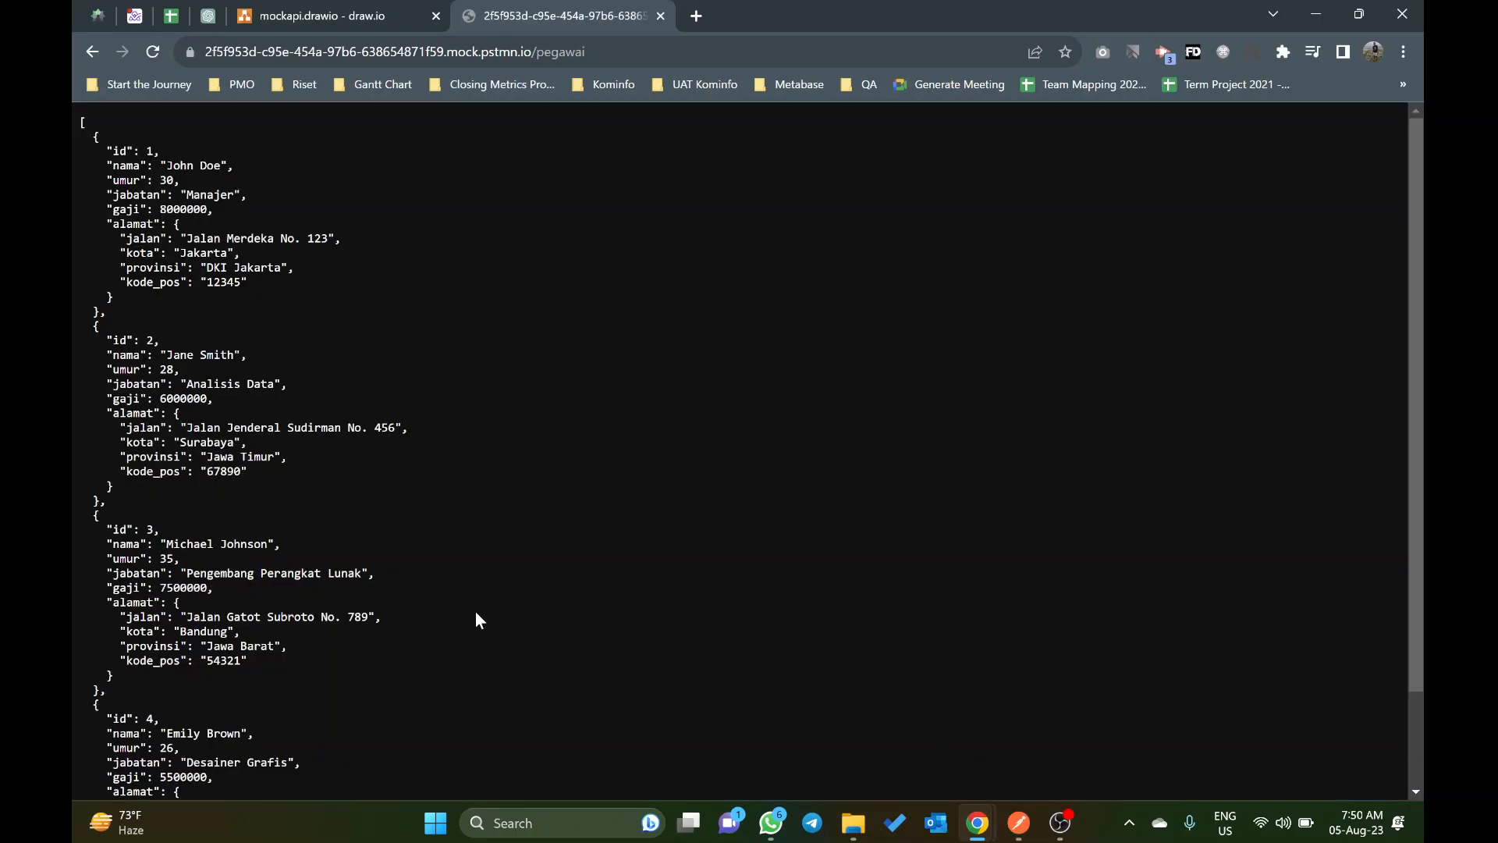
Step: Switch back to Postman and add a request named "Detail Pegawai" to the Data Pegawai collection
key(alt+Tab)
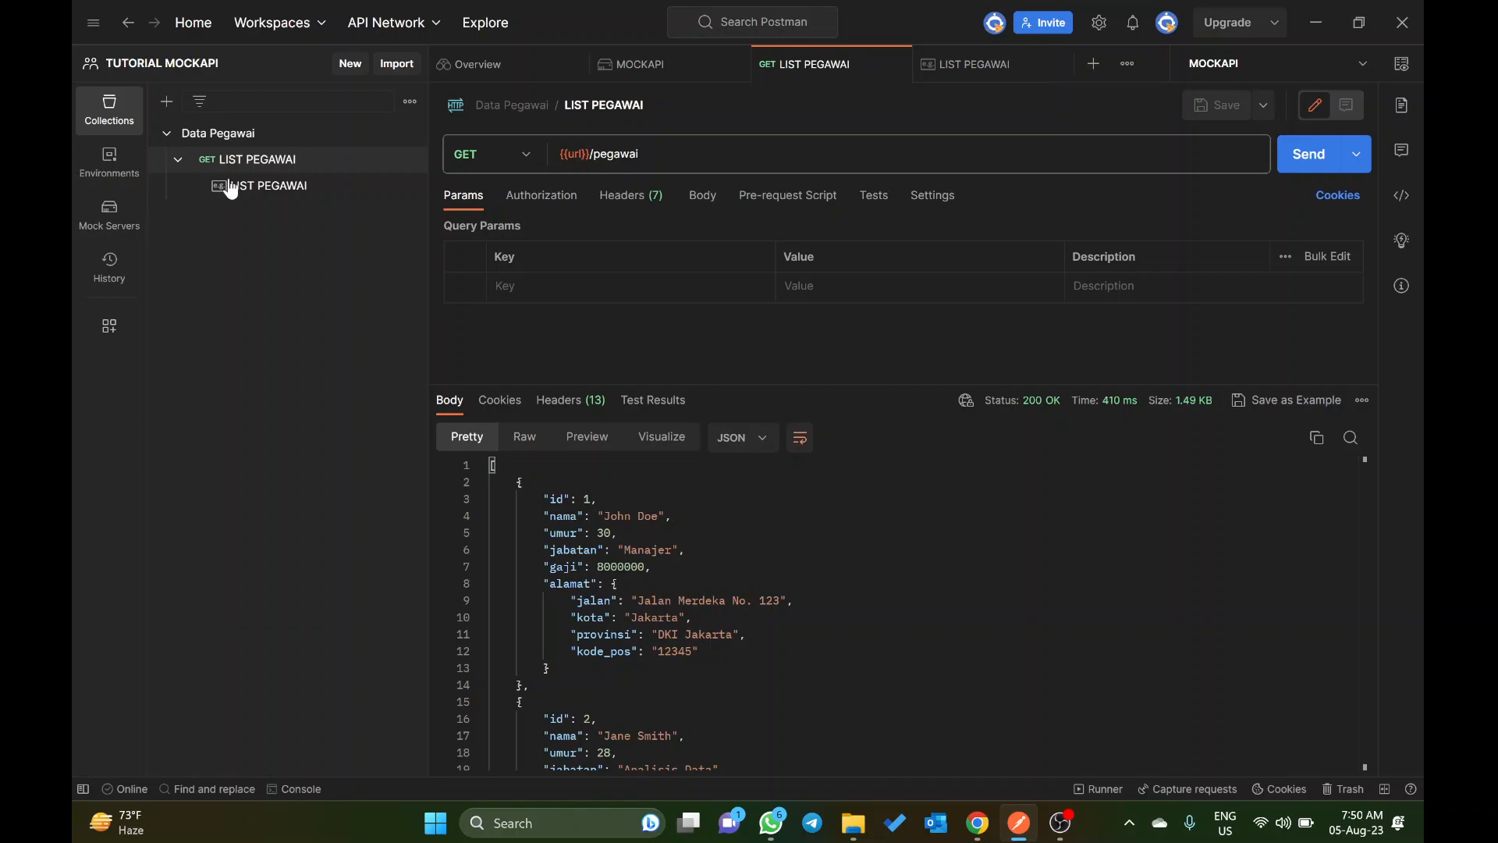
click(408, 164)
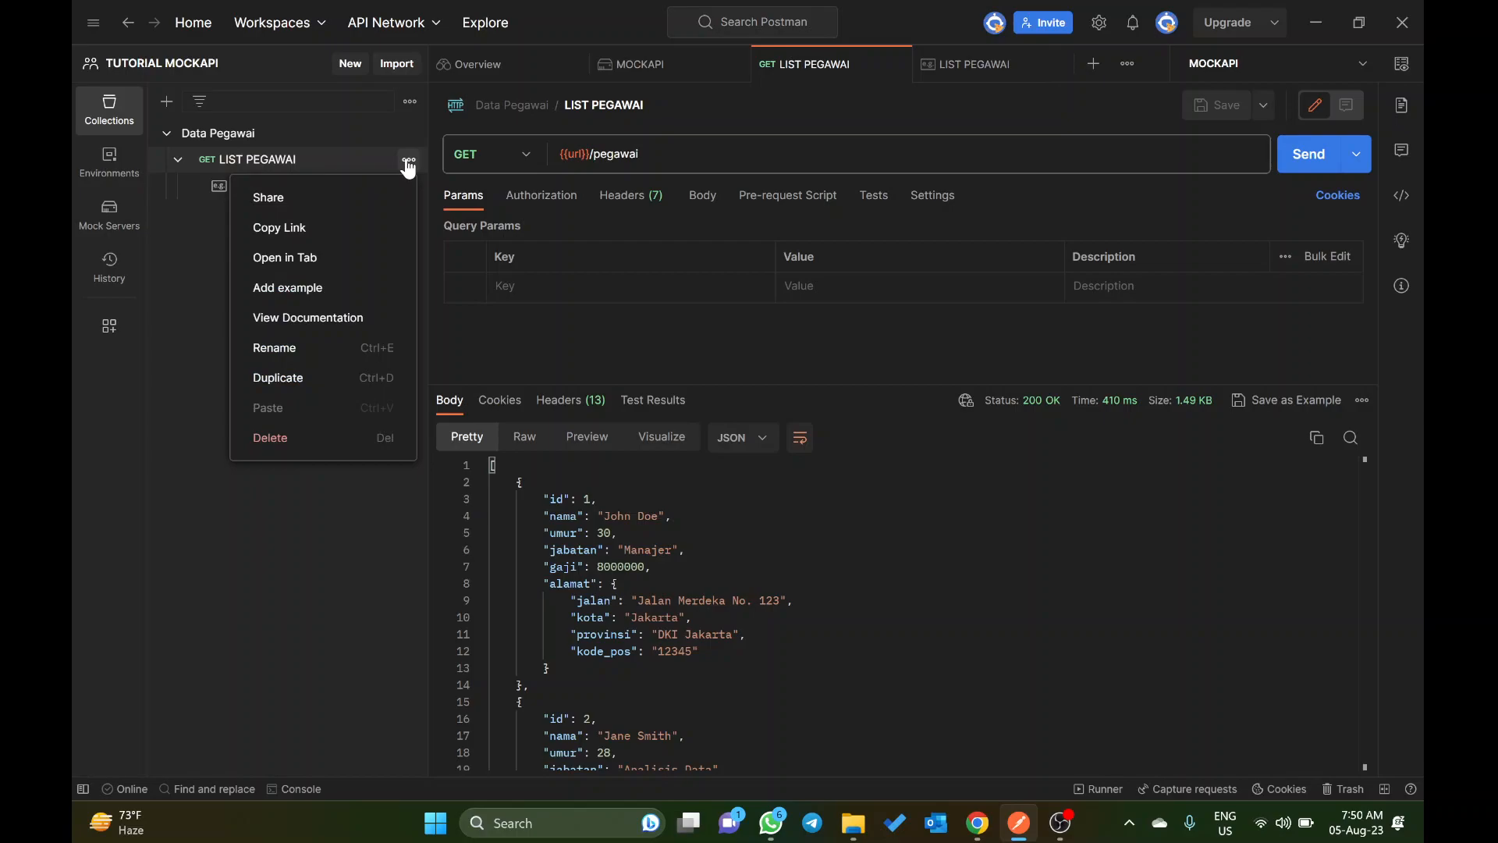
click(312, 134)
click(409, 134)
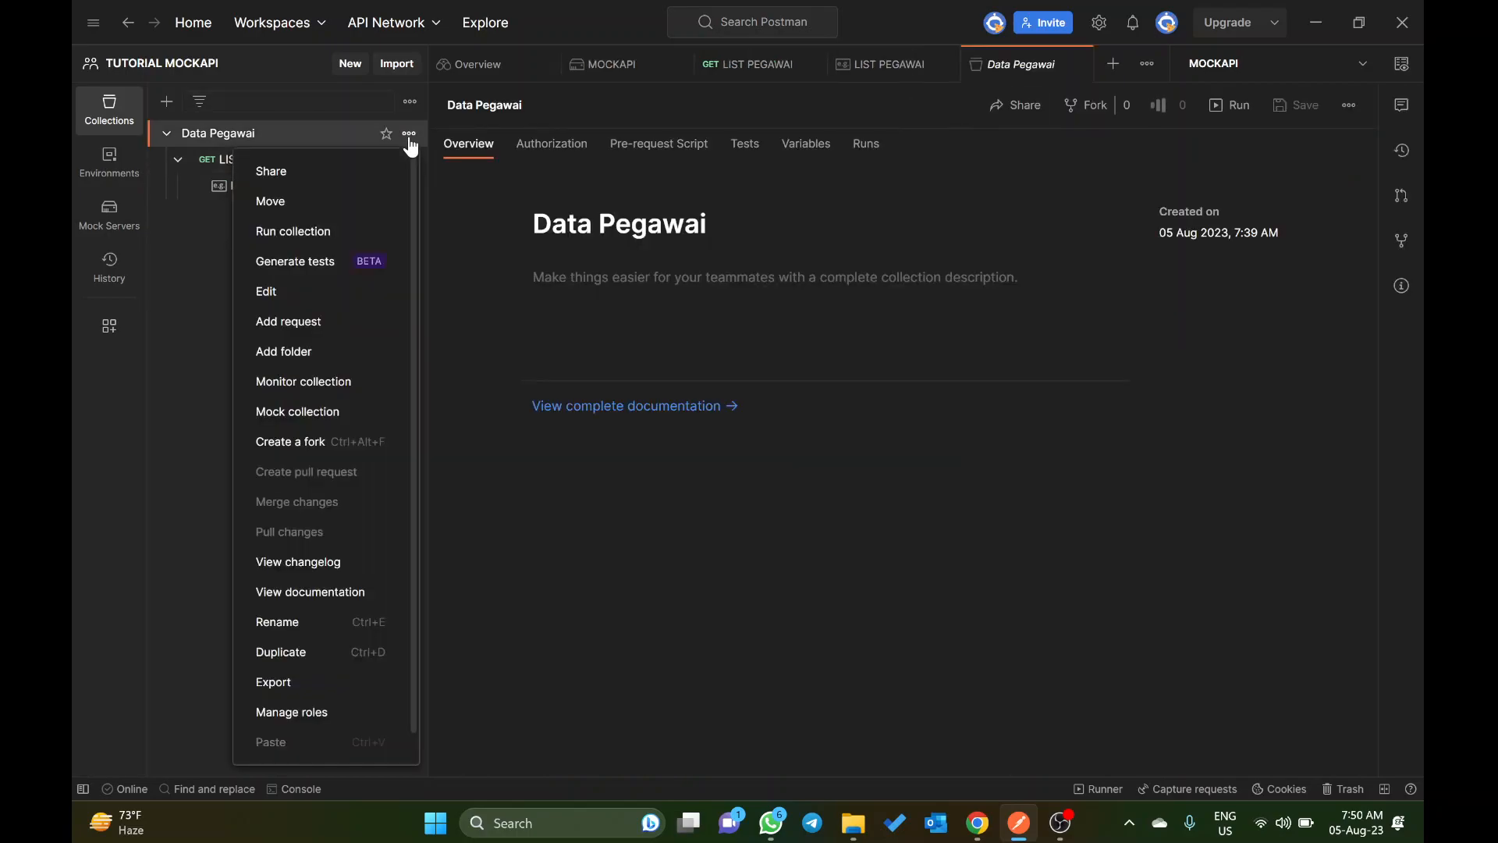
click(314, 328)
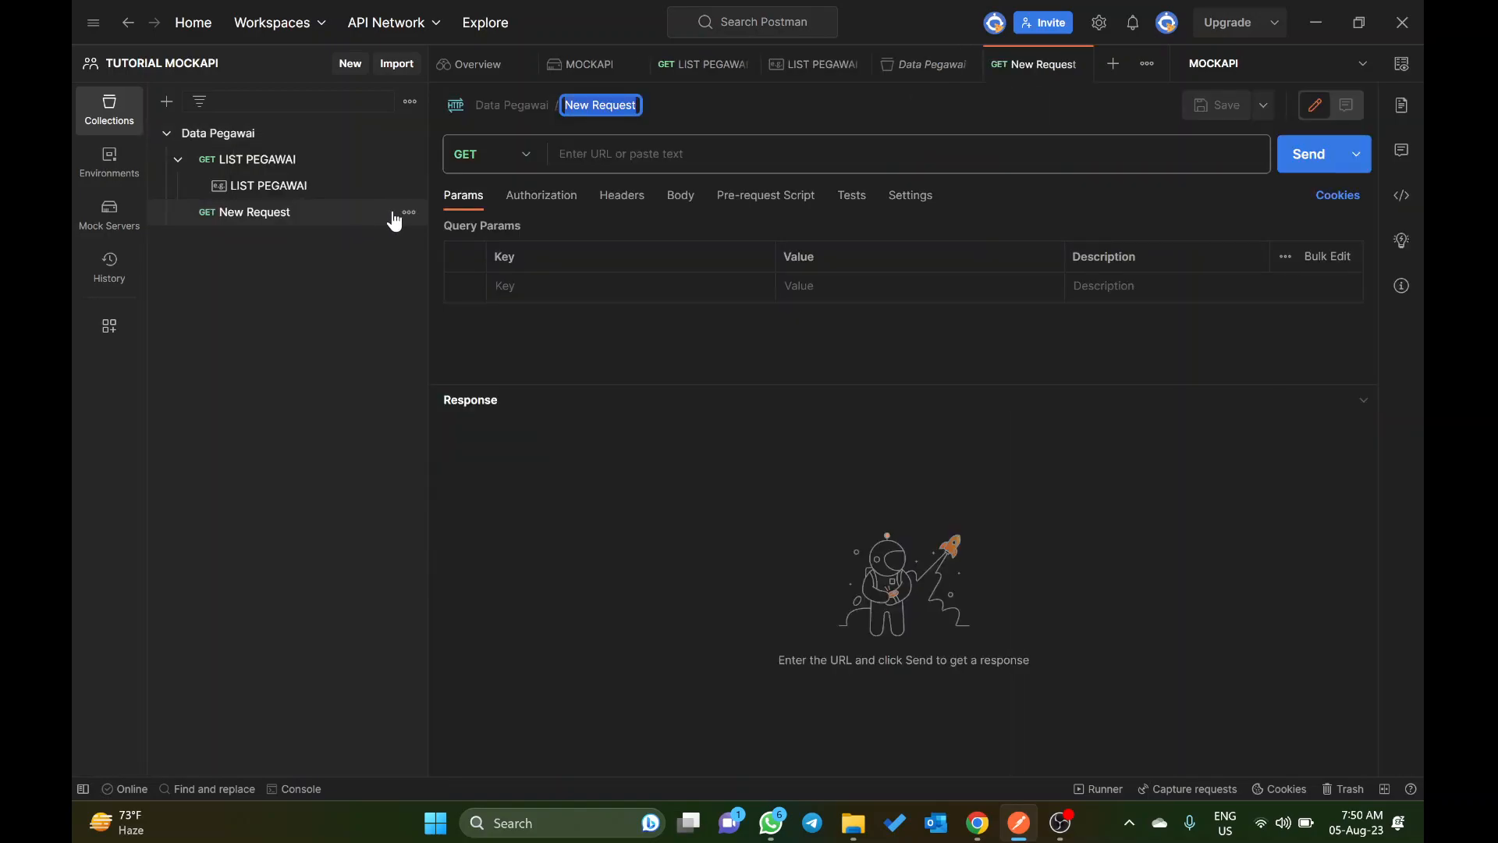
text(Detail Pegawai)
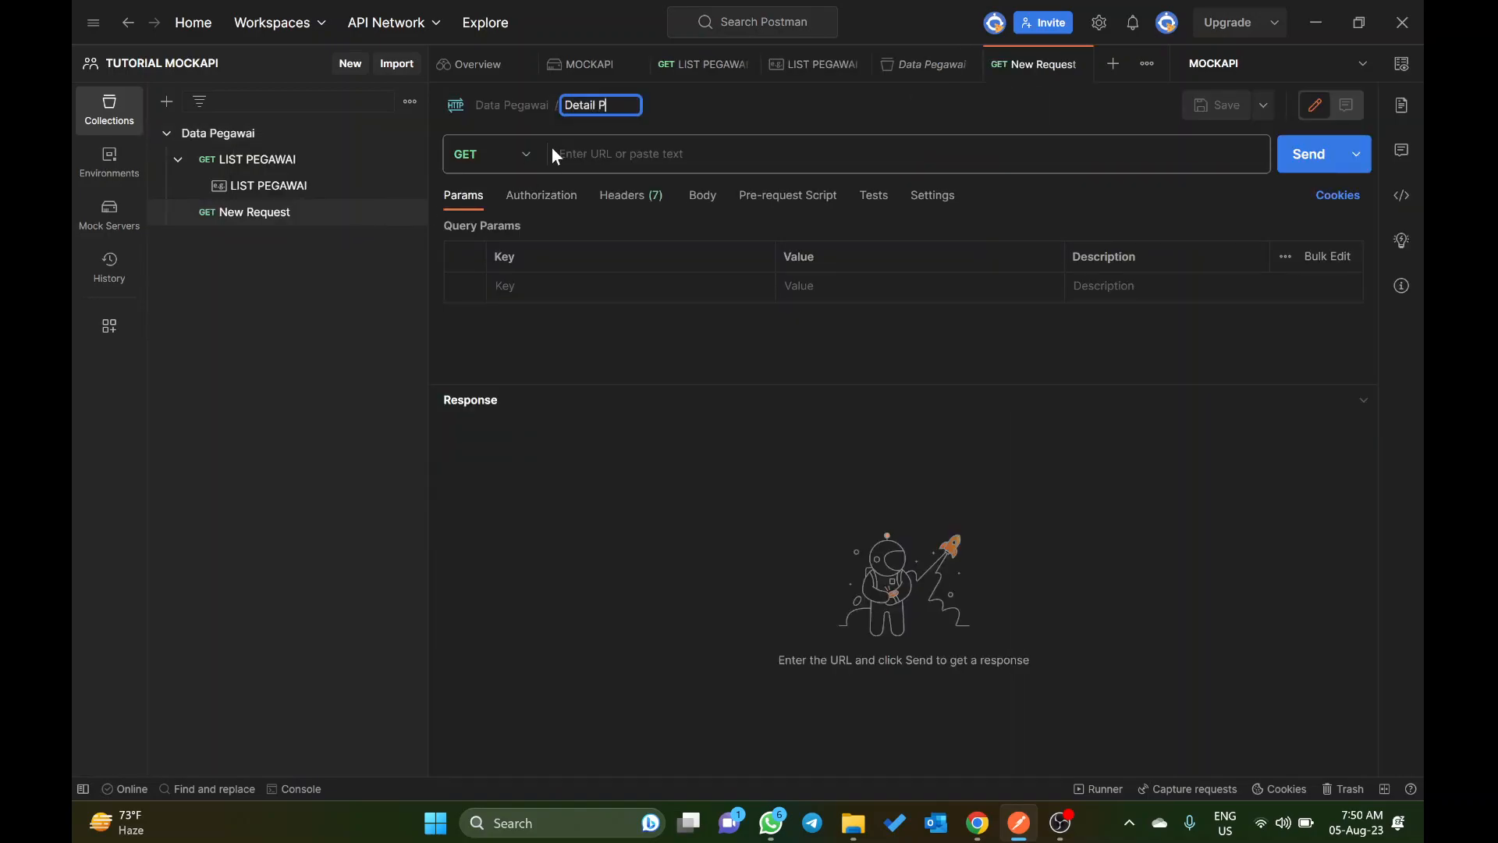
key(Return)
Step: Set the Detail Pegawai request's URL to {{url}}/pegawai
click(557, 153)
text({{url)
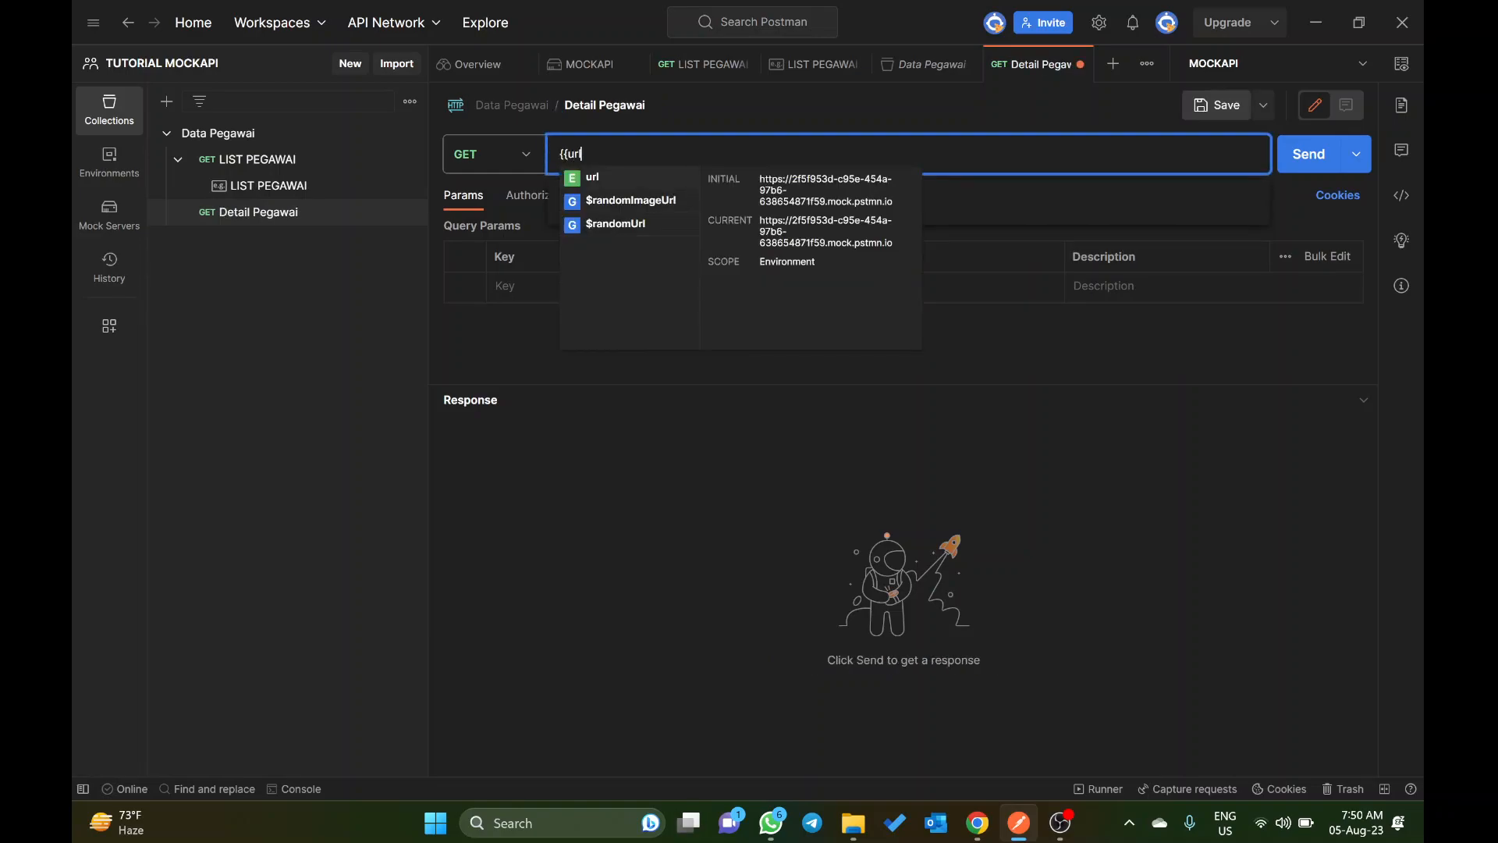
key(Return)
text(/pegawai)
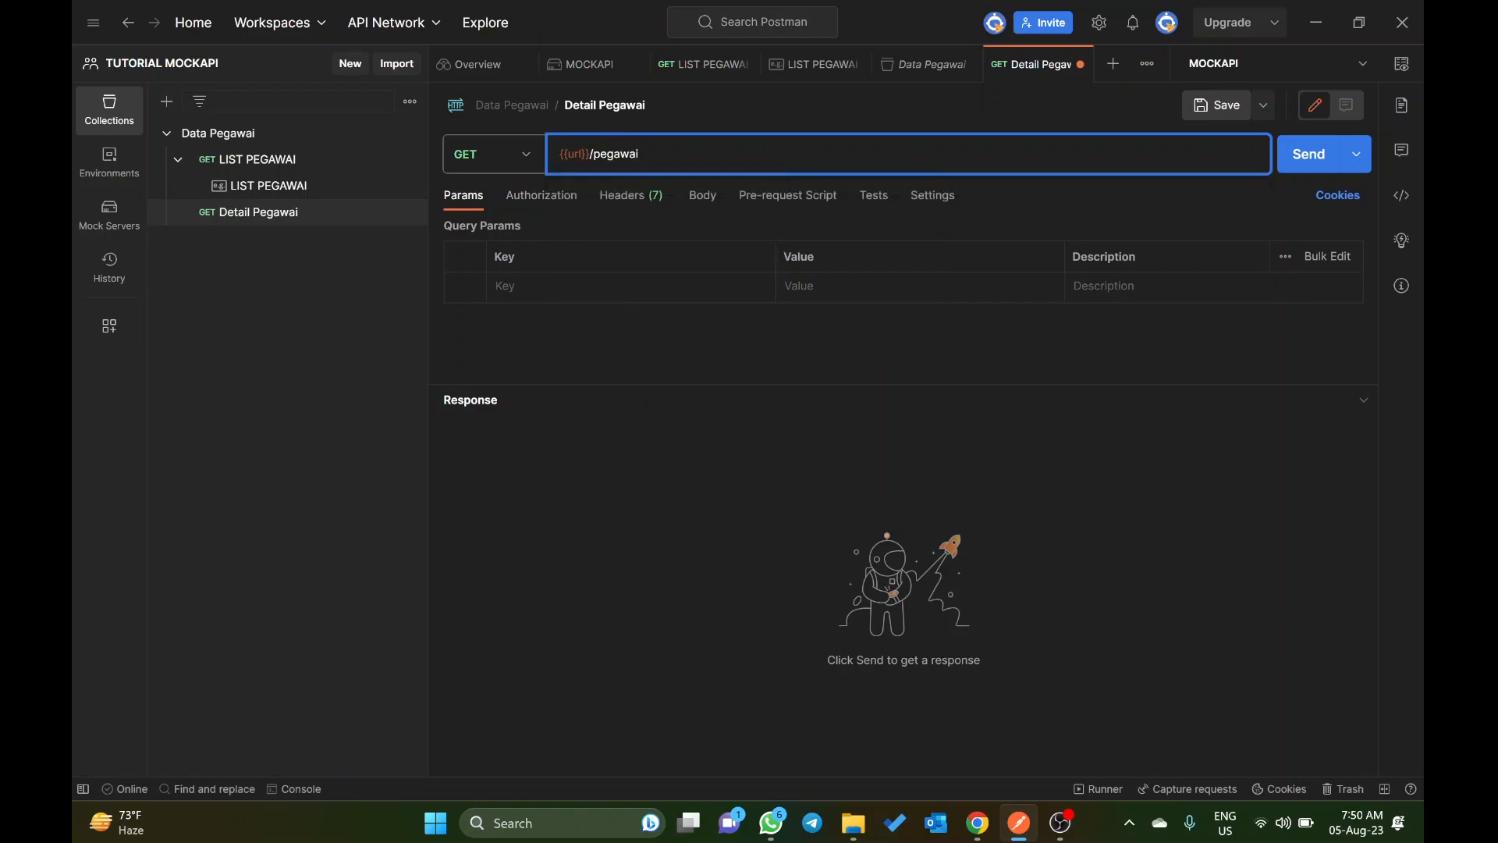
text(/)
text({id)
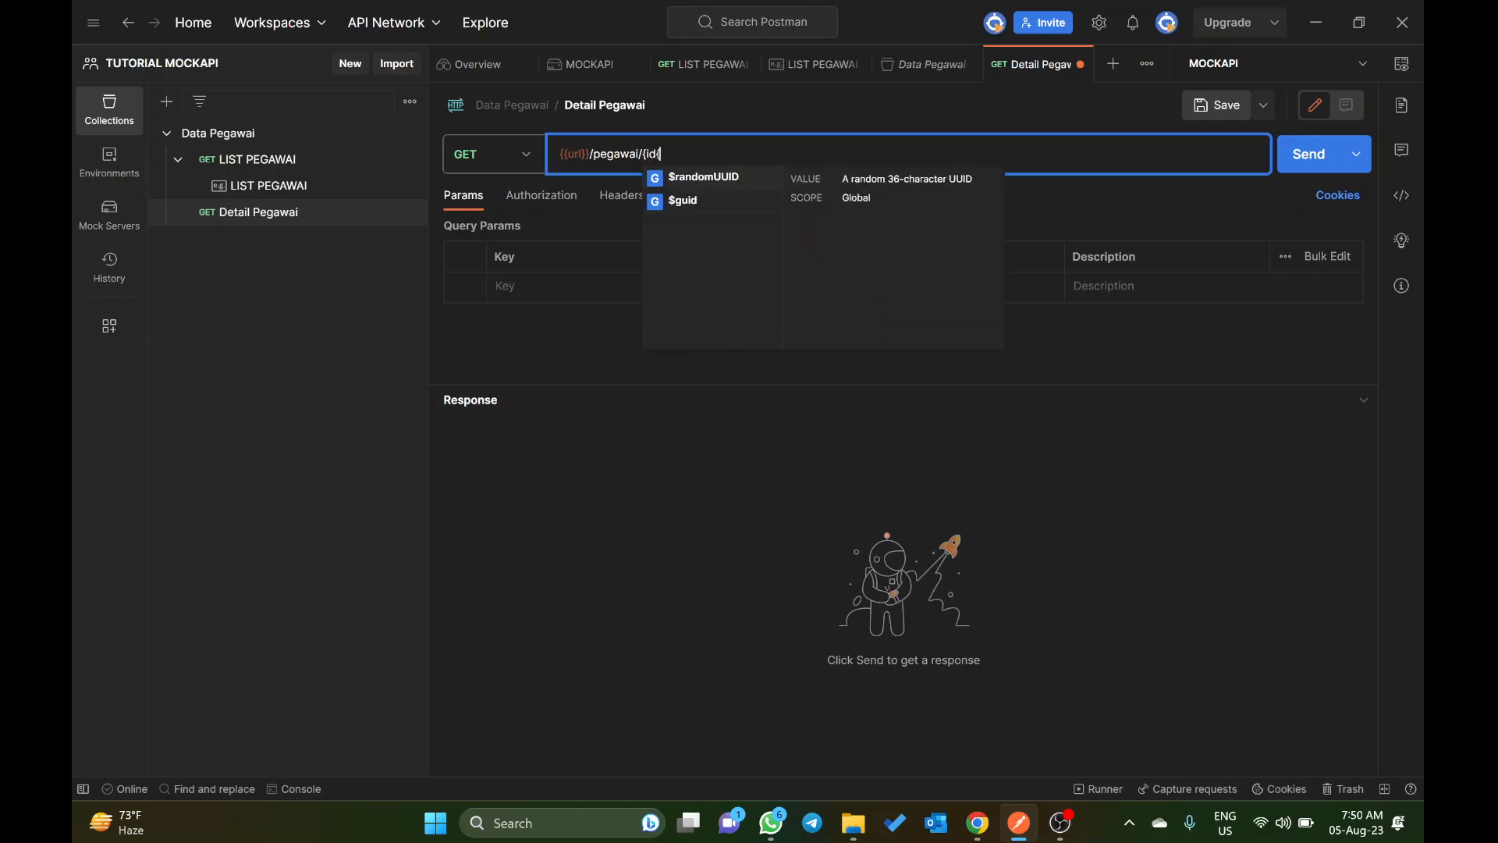
text(})
key(BackSpace)
key(BackSpace)
key(BackSpace)
key(BackSpace)
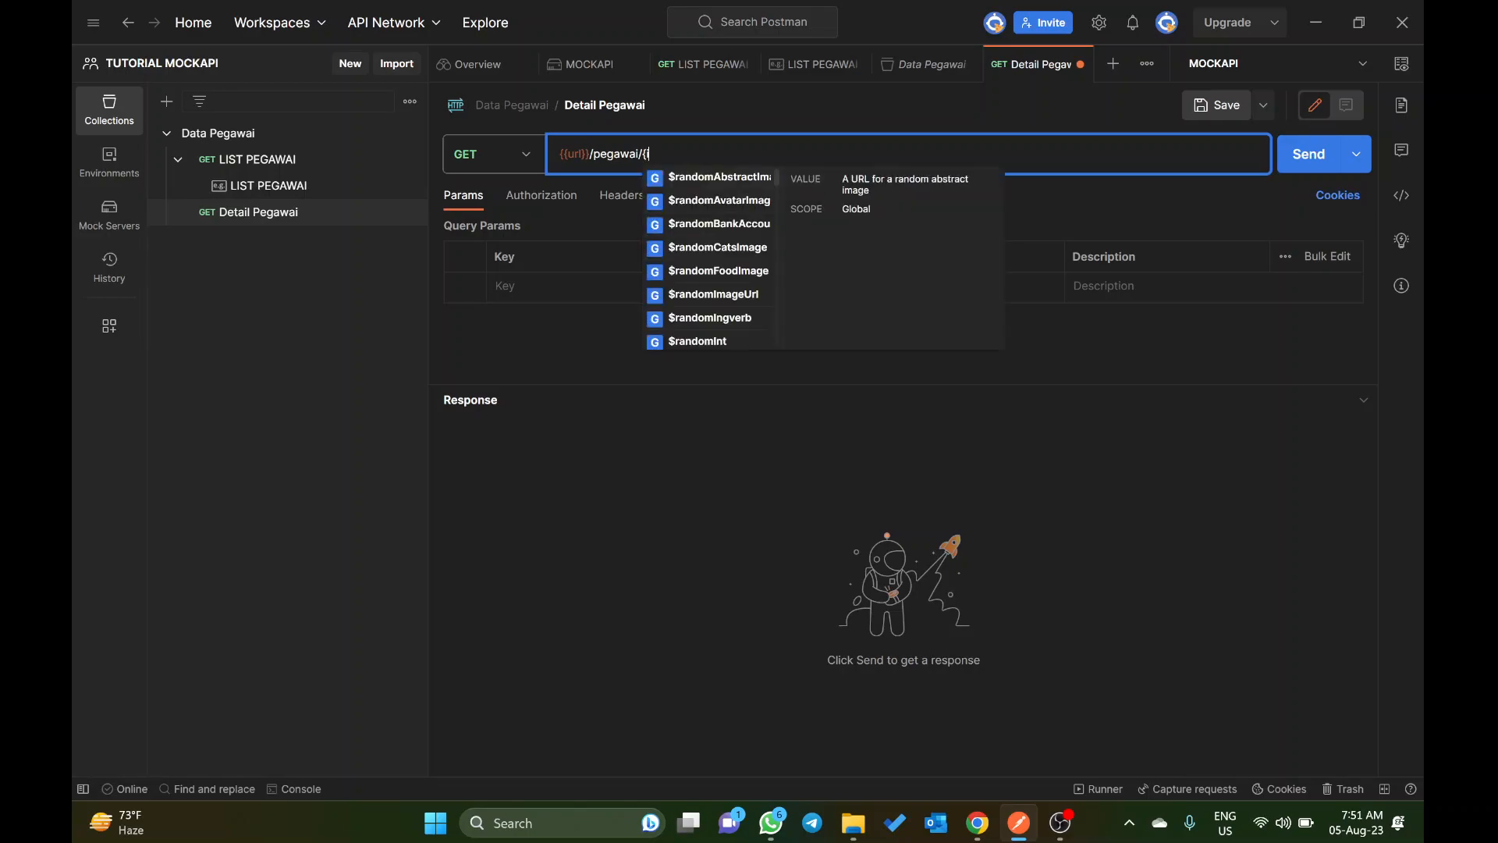
text(id)
key(BackSpace)
key(BackSpace)
key(BackSpace)
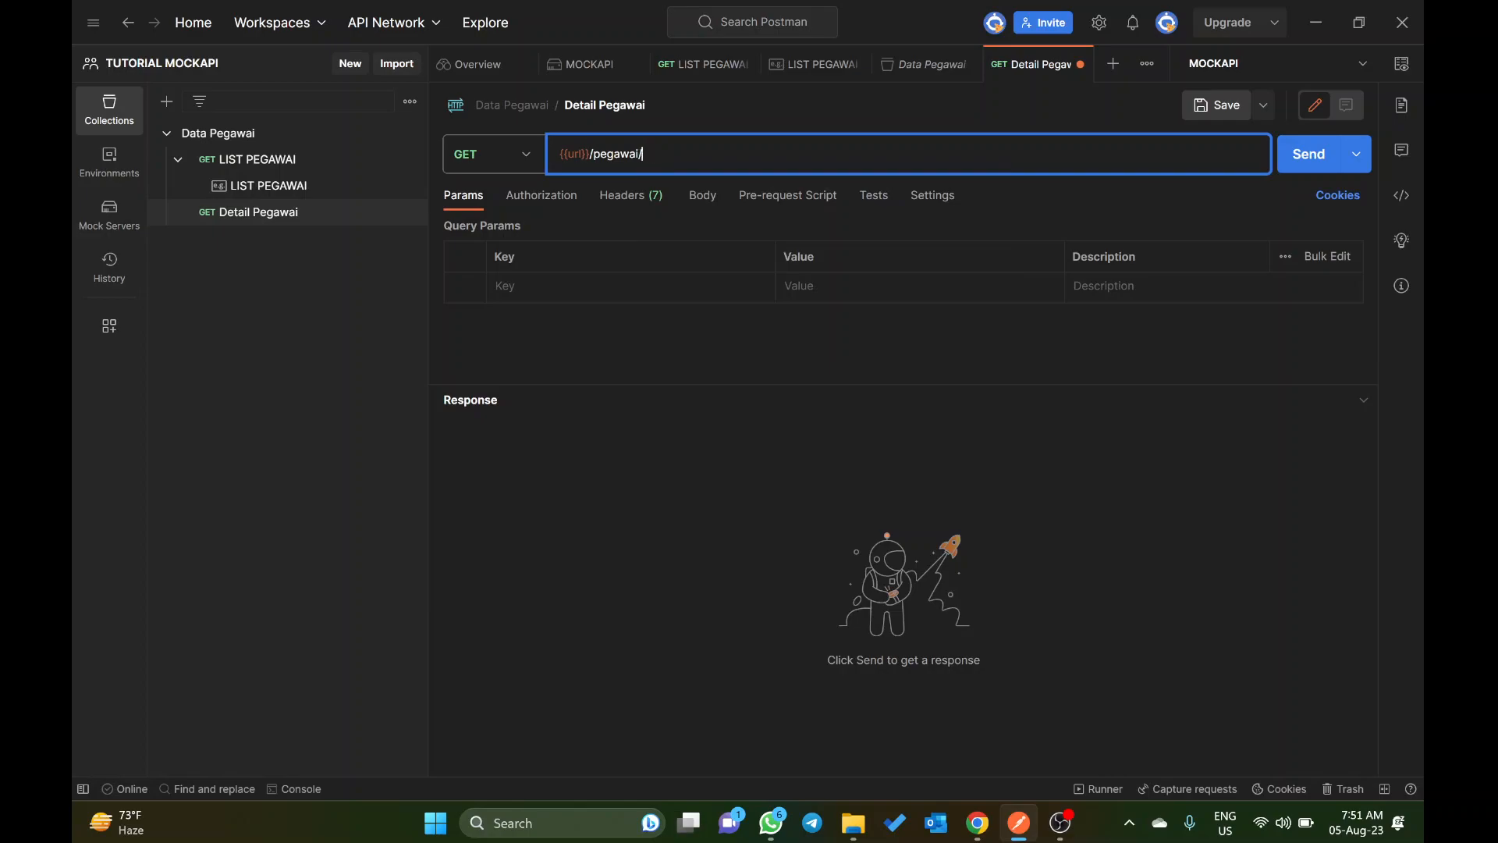
Step: Send the Detail Pegawai request and give it a query parameter pegawai_id with the value 1
key(ctrl+Return)
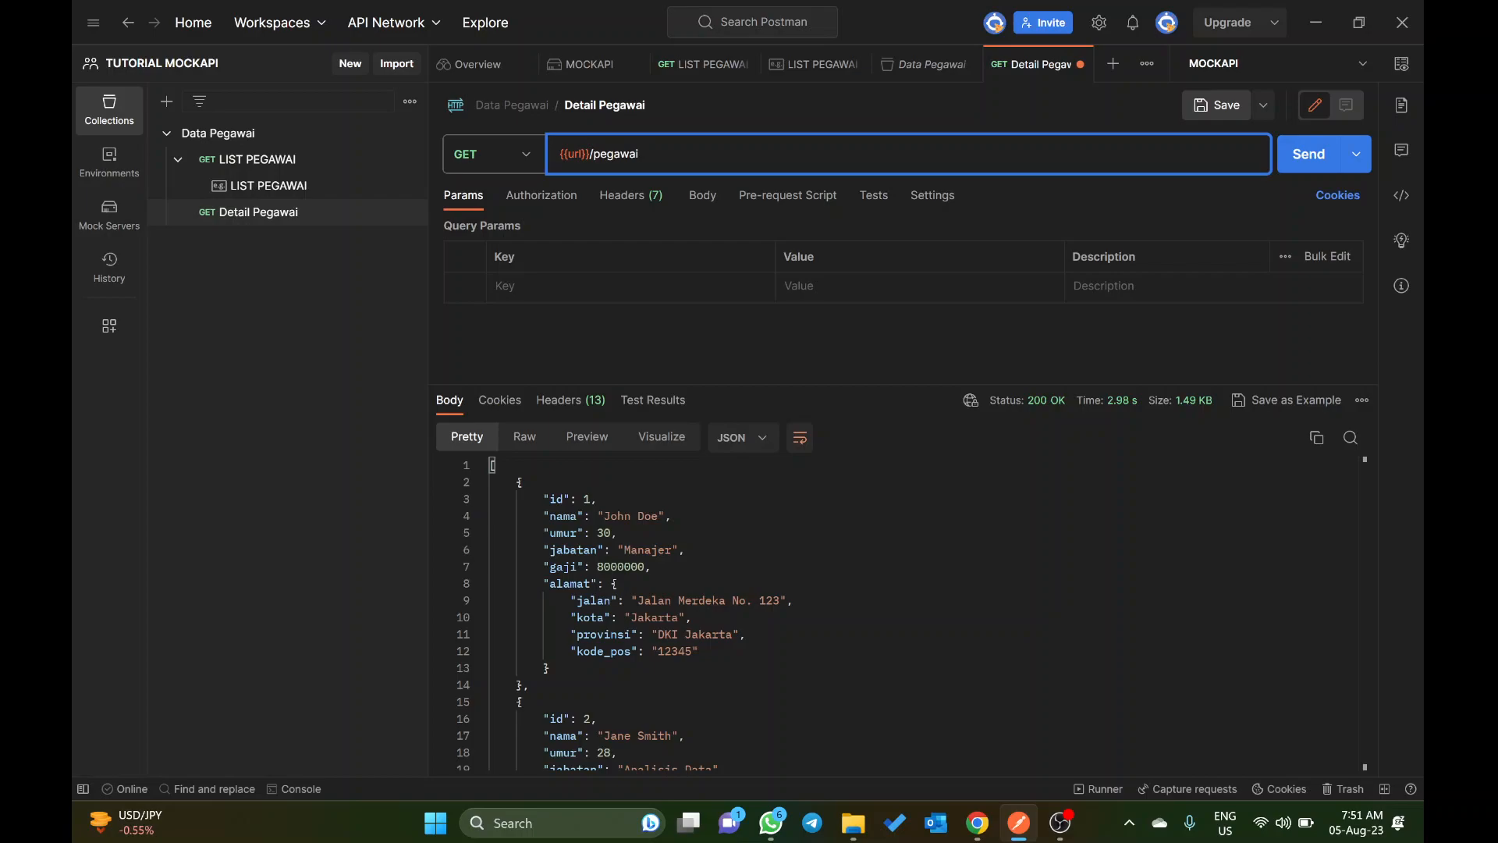
click(546, 286)
text(pegawai_id)
key(BackSpace)
key(BackSpace)
text(id)
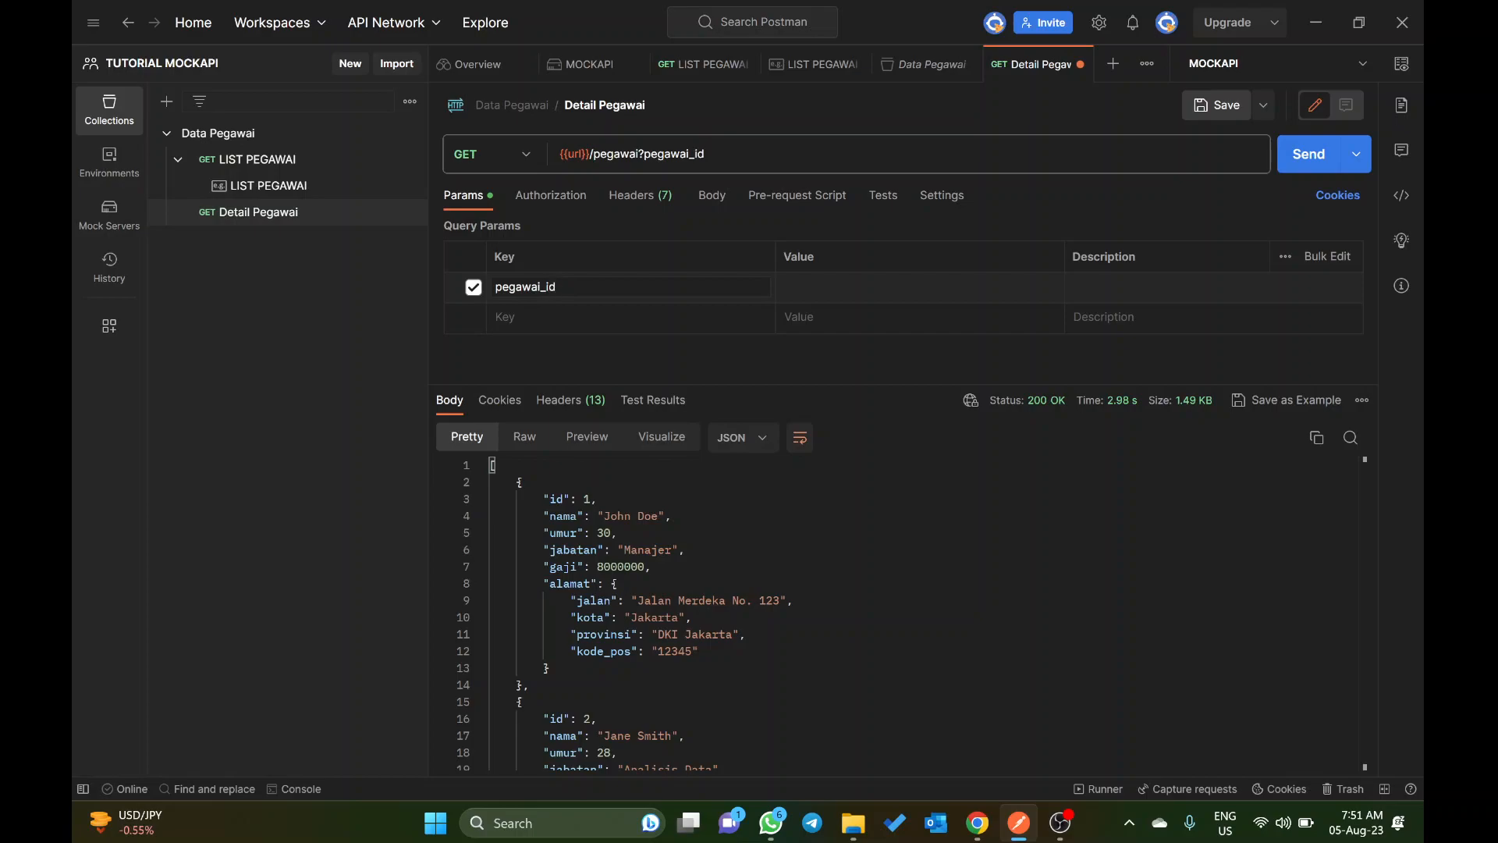
key(Tab)
text(1)
Step: Add an example to the Detail Pegawai request and rename it "Pegawai ID 1"
click(408, 213)
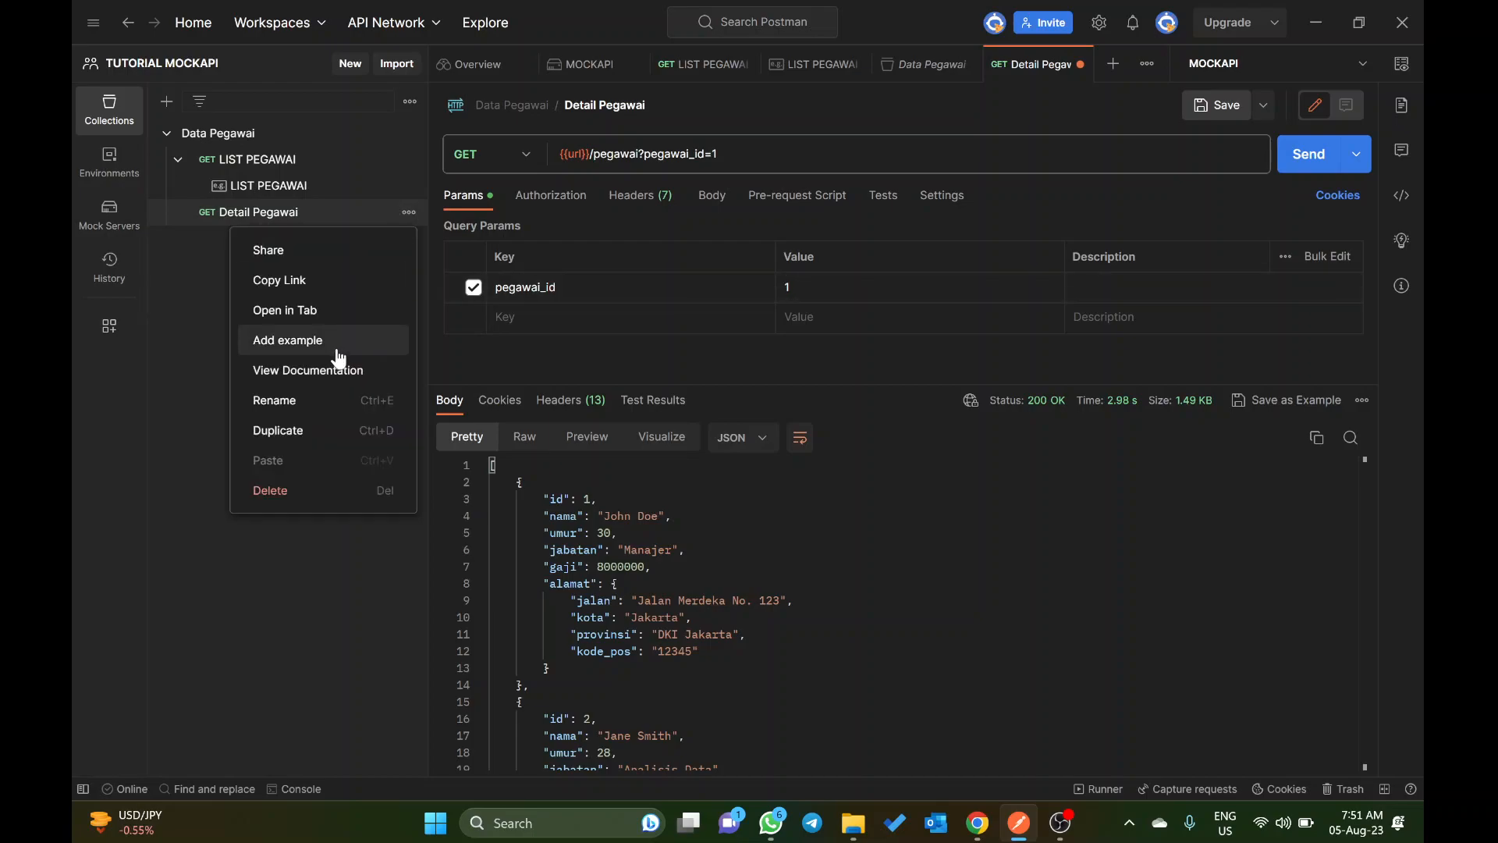
click(337, 341)
click(408, 239)
click(362, 281)
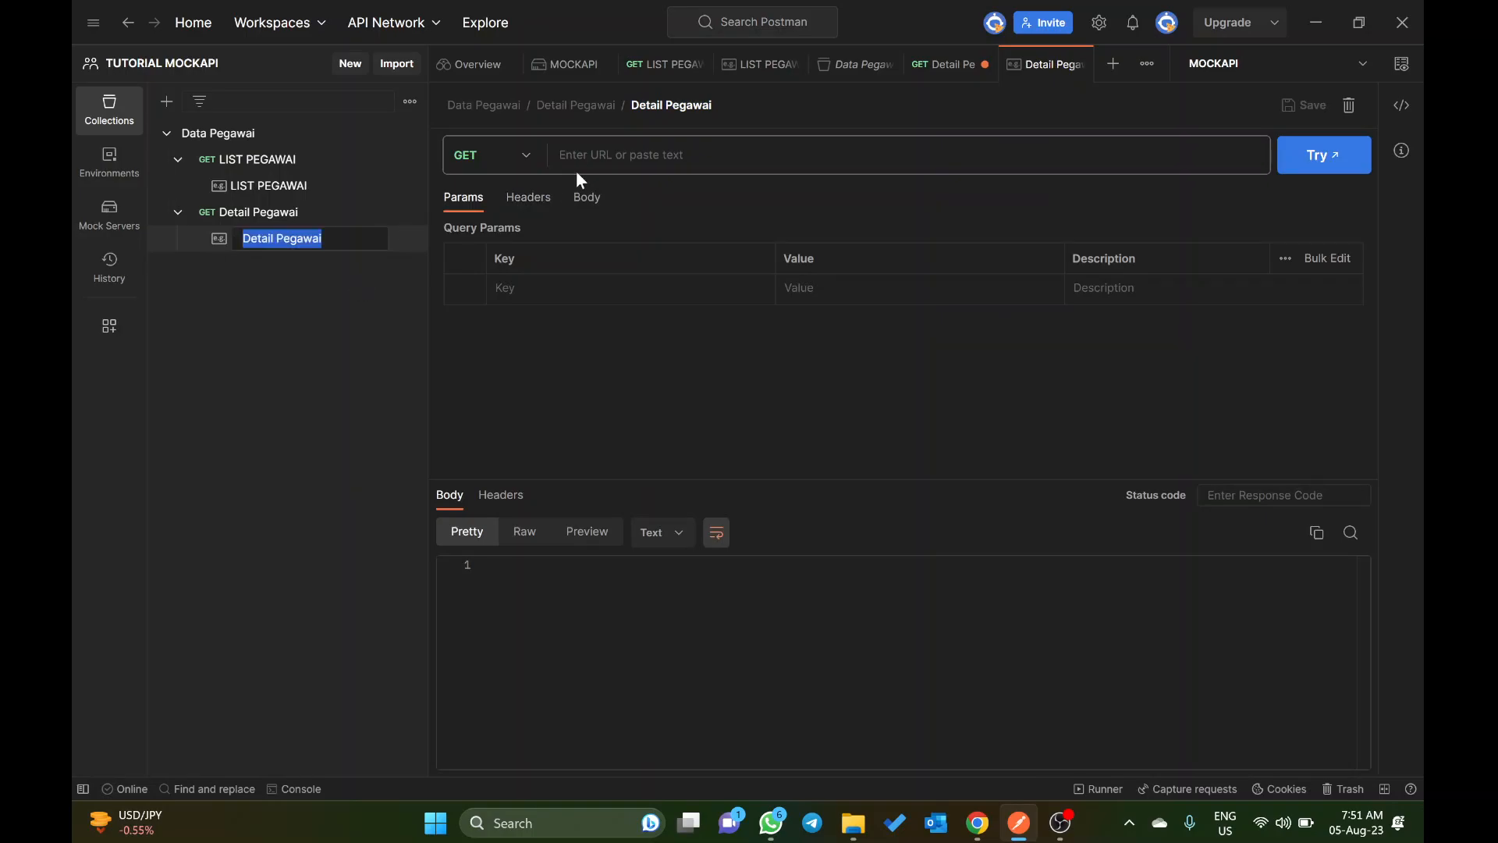
text(PAGAW)
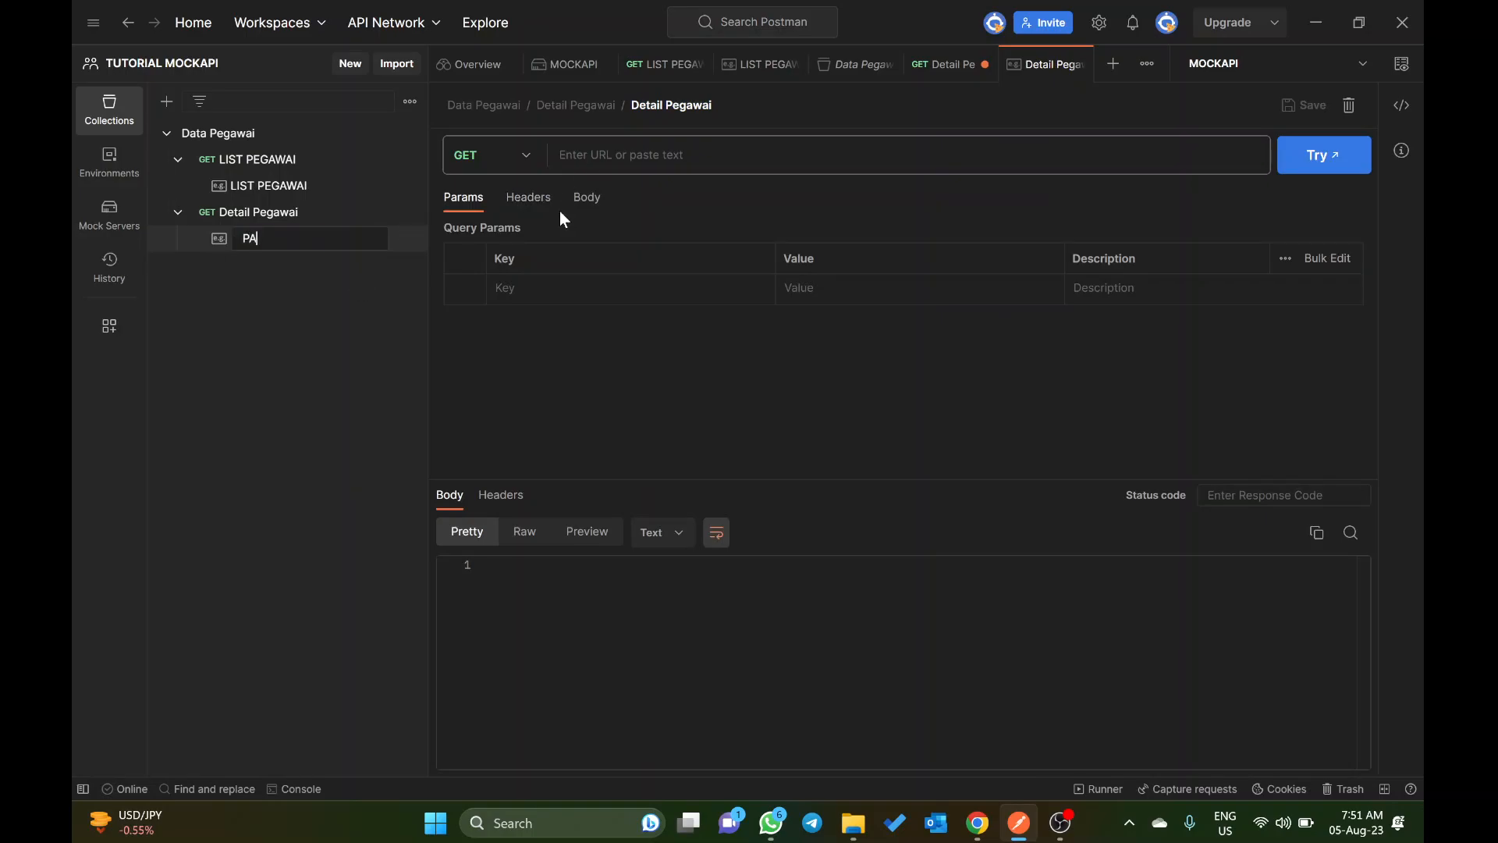
key(BackSpace)
key(BackSpace)
key(BackSpace)
key(BackSpace)
key(BackSpace)
text(Pegawai ID 1)
key(Return)
Step: Copy the path from the Detail Pegawai URL, set the Pegawai ID 1 example's URL to {{url}}/pegawai?pegawai_id=1, and save it
click(283, 220)
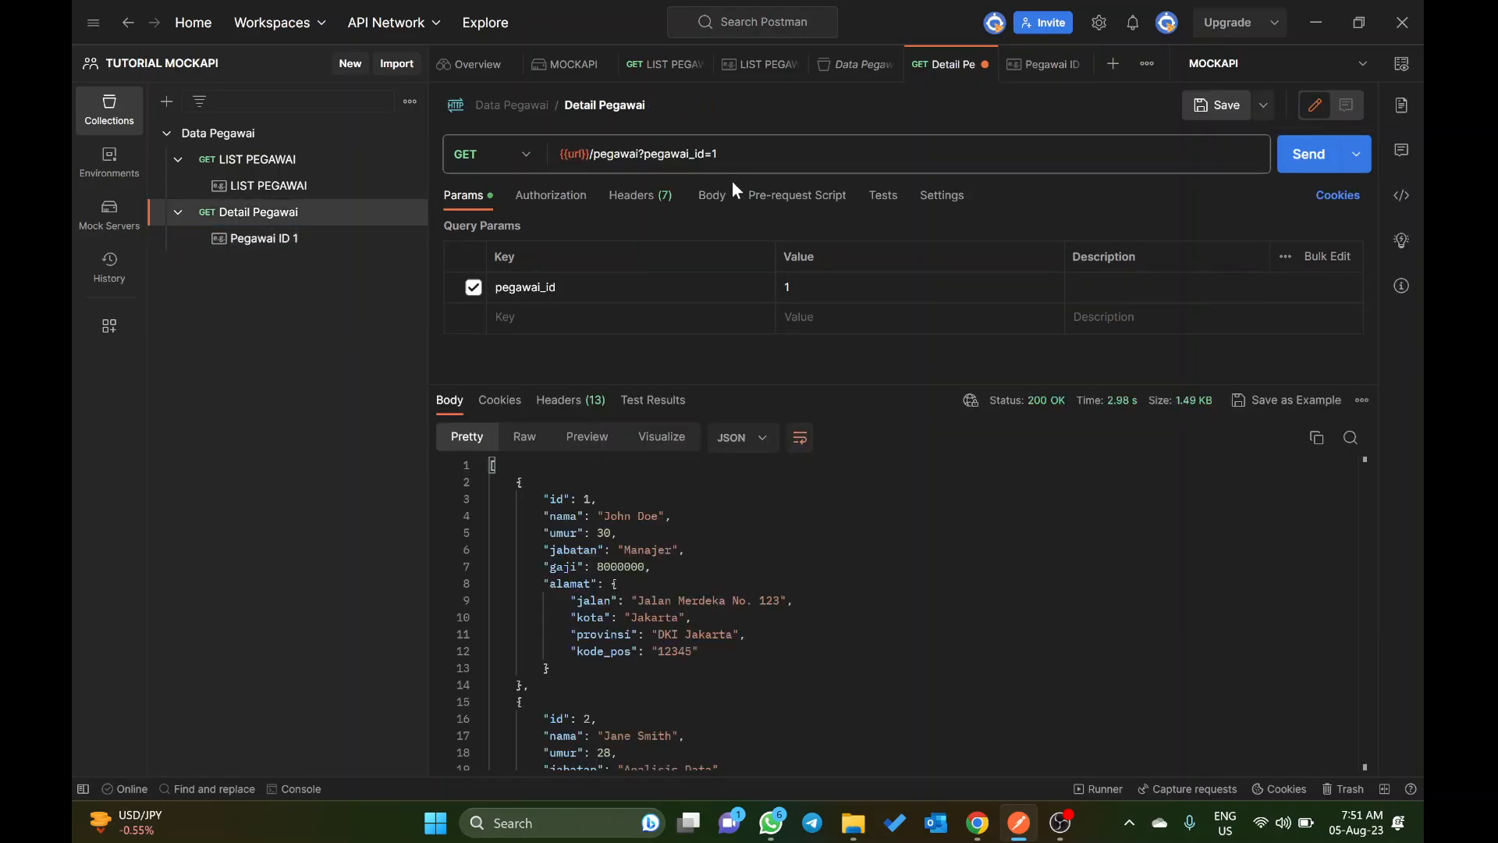
click(720, 154)
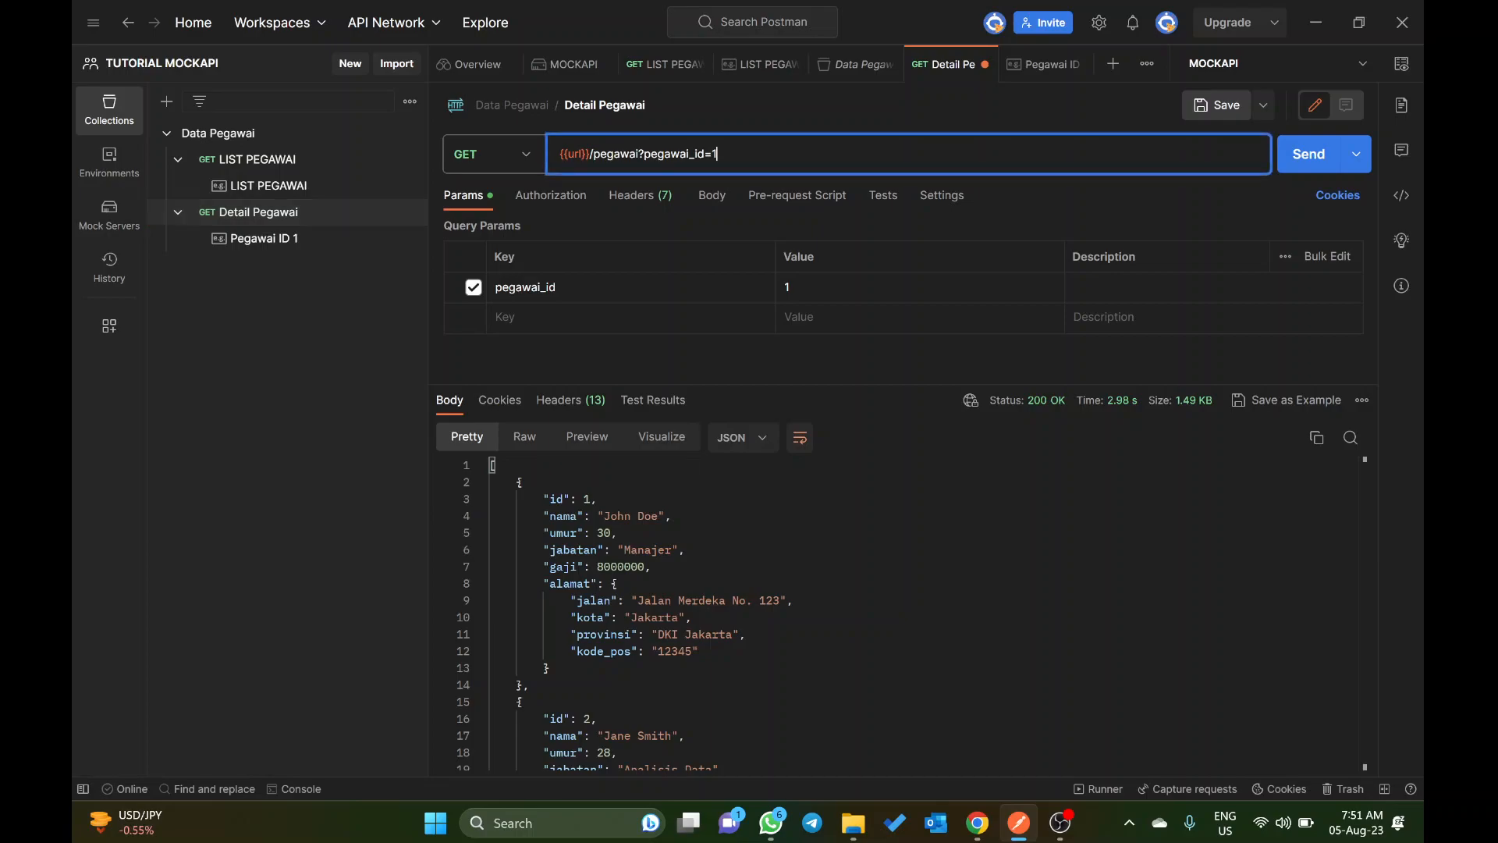
key(ctrl+shift+Left)
key(ctrl+shift+Left)
key(ctrl+shift+Left)
key(ctrl+shift+Left)
key(ctrl+shift+Left)
key(ctrl+c)
click(289, 235)
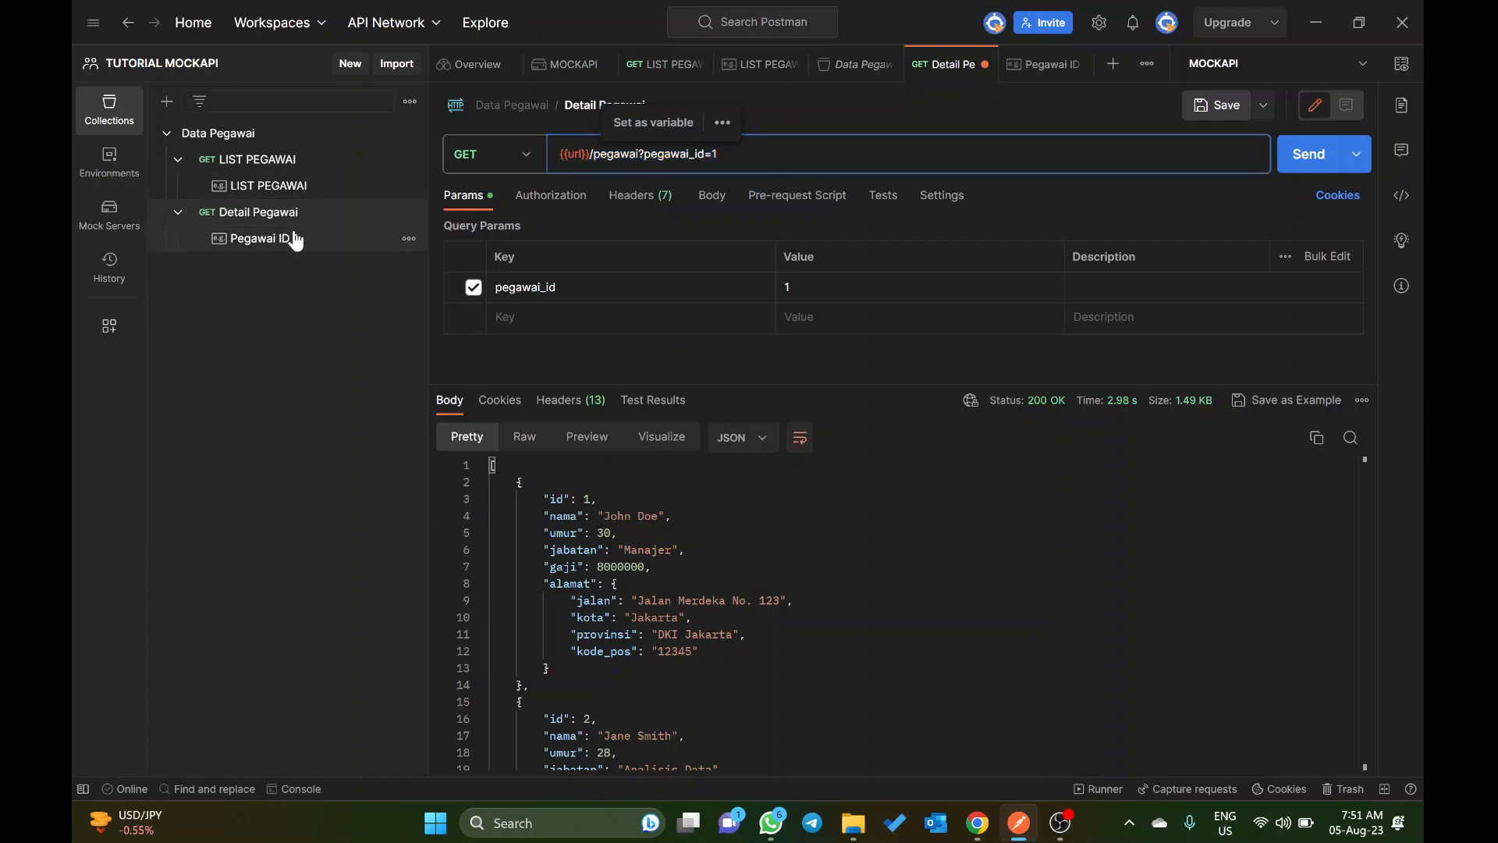
key(ctrl+v)
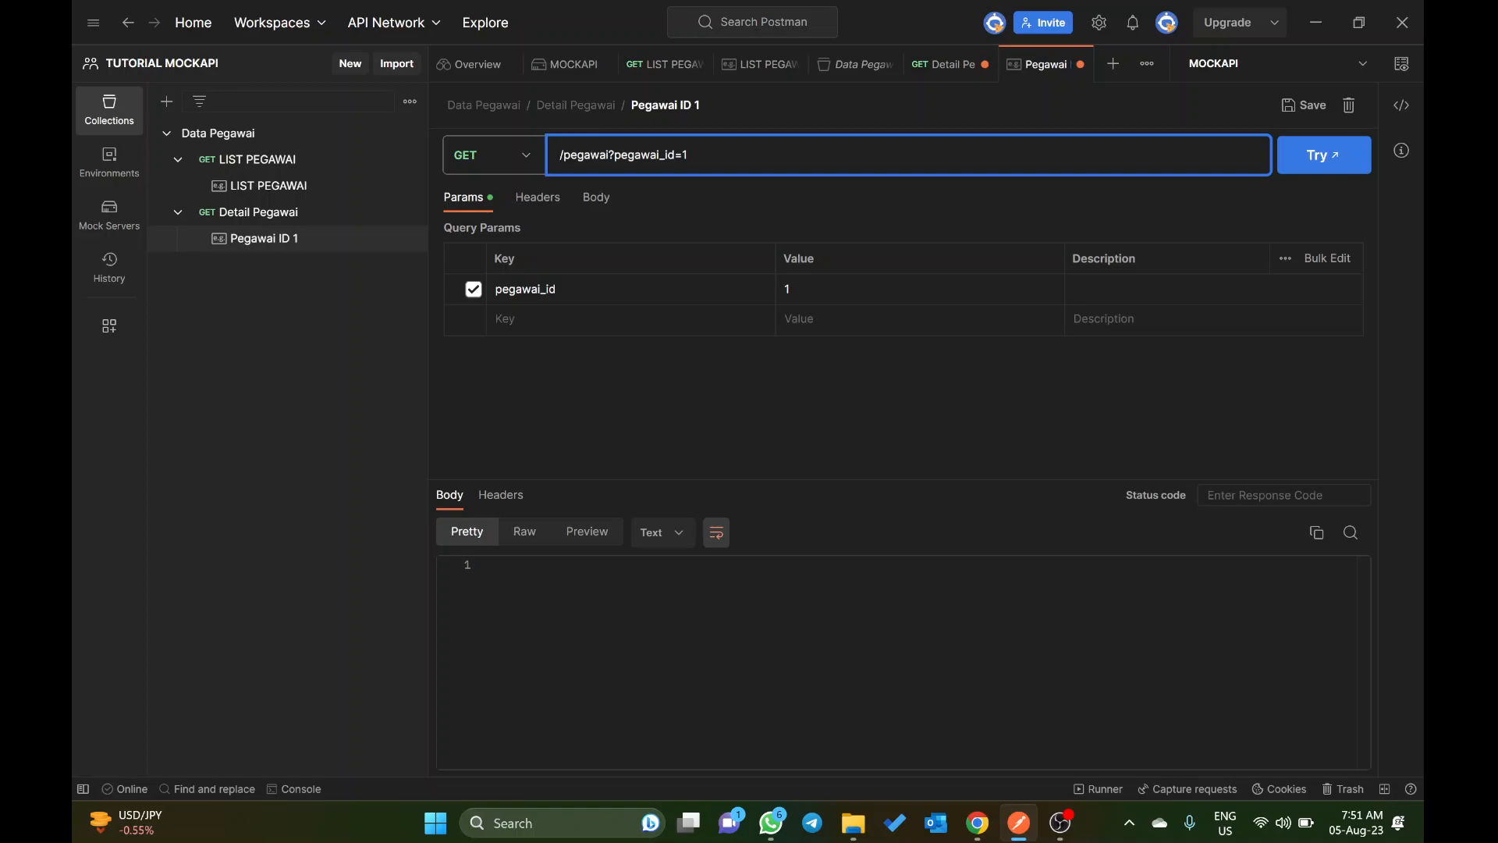
text({{url}})
key(ctrl+s)
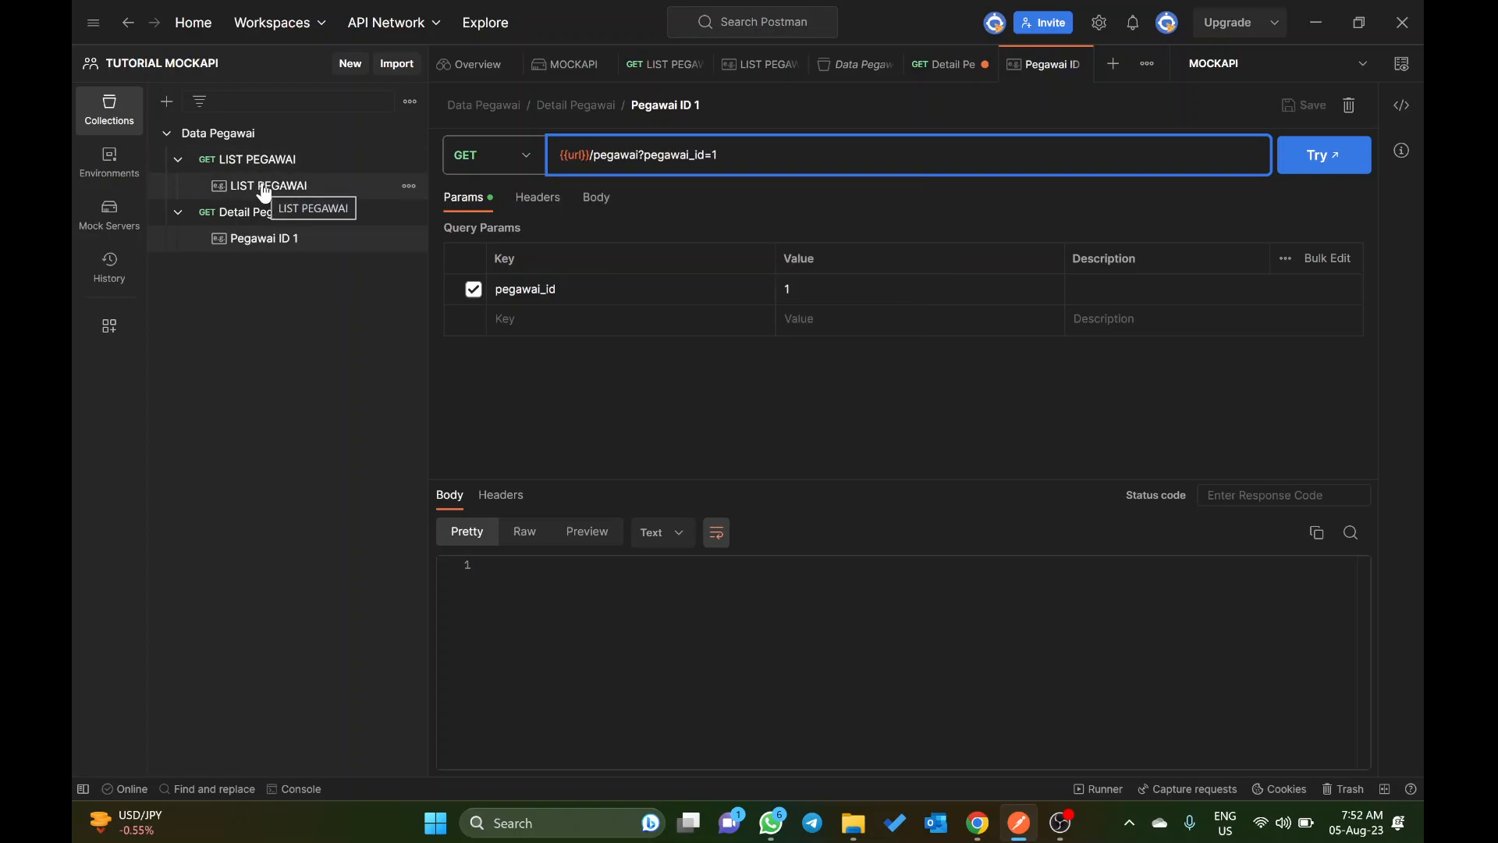
Step: Copy the complete JSON object of the employee with id 1 from the LIST PEGAWAI example's response body
click(264, 189)
scroll(585, 617, down, 7)
scroll(586, 616, up, 10)
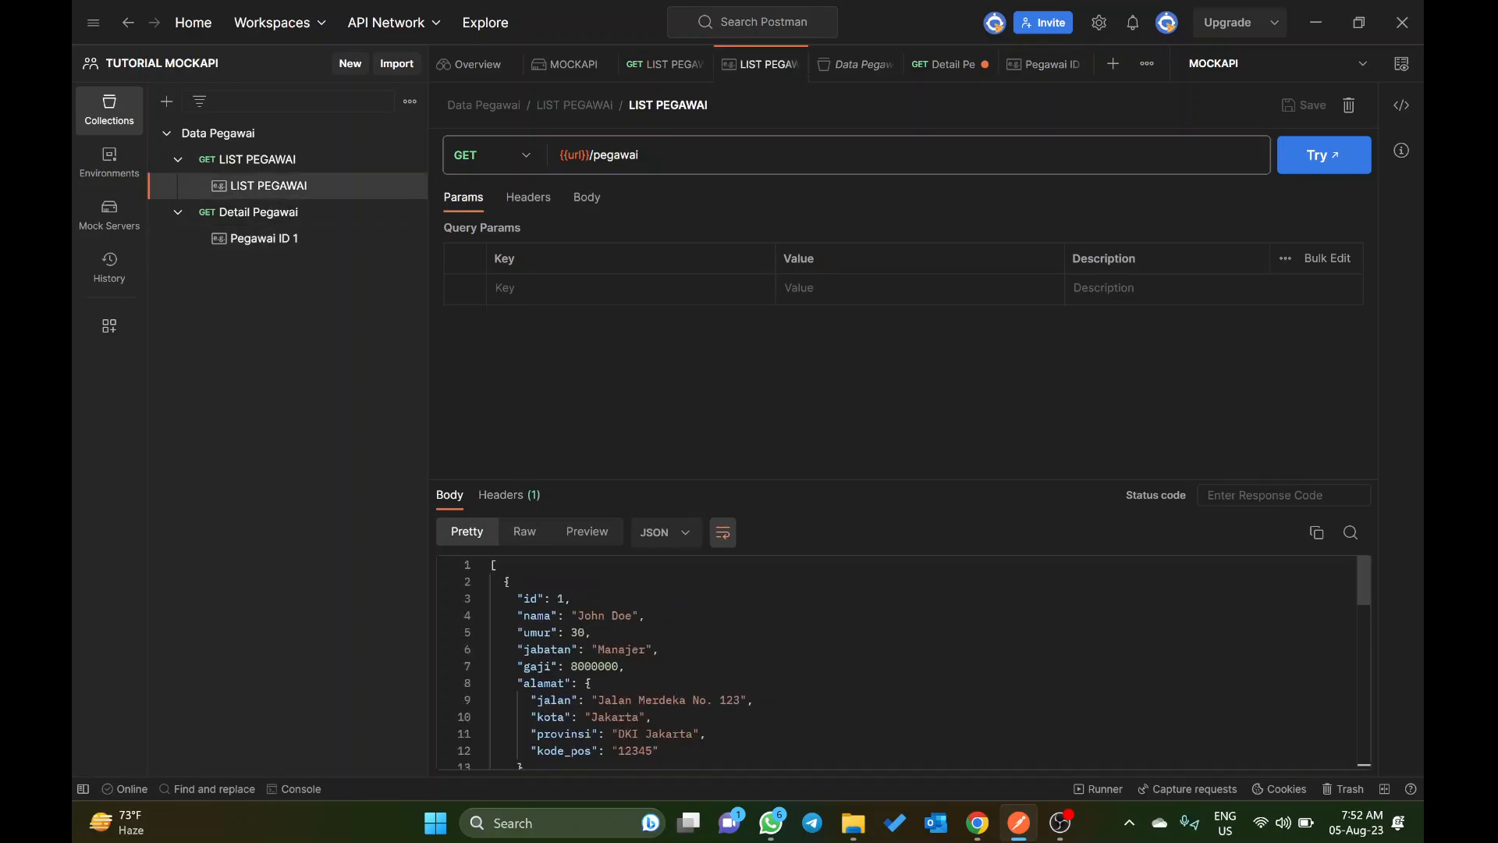
click(504, 583)
scroll(572, 690, down, 3)
scroll(572, 690, up, 2)
scroll(572, 691, up, 2)
scroll(572, 691, down, 2)
shift+click(510, 725)
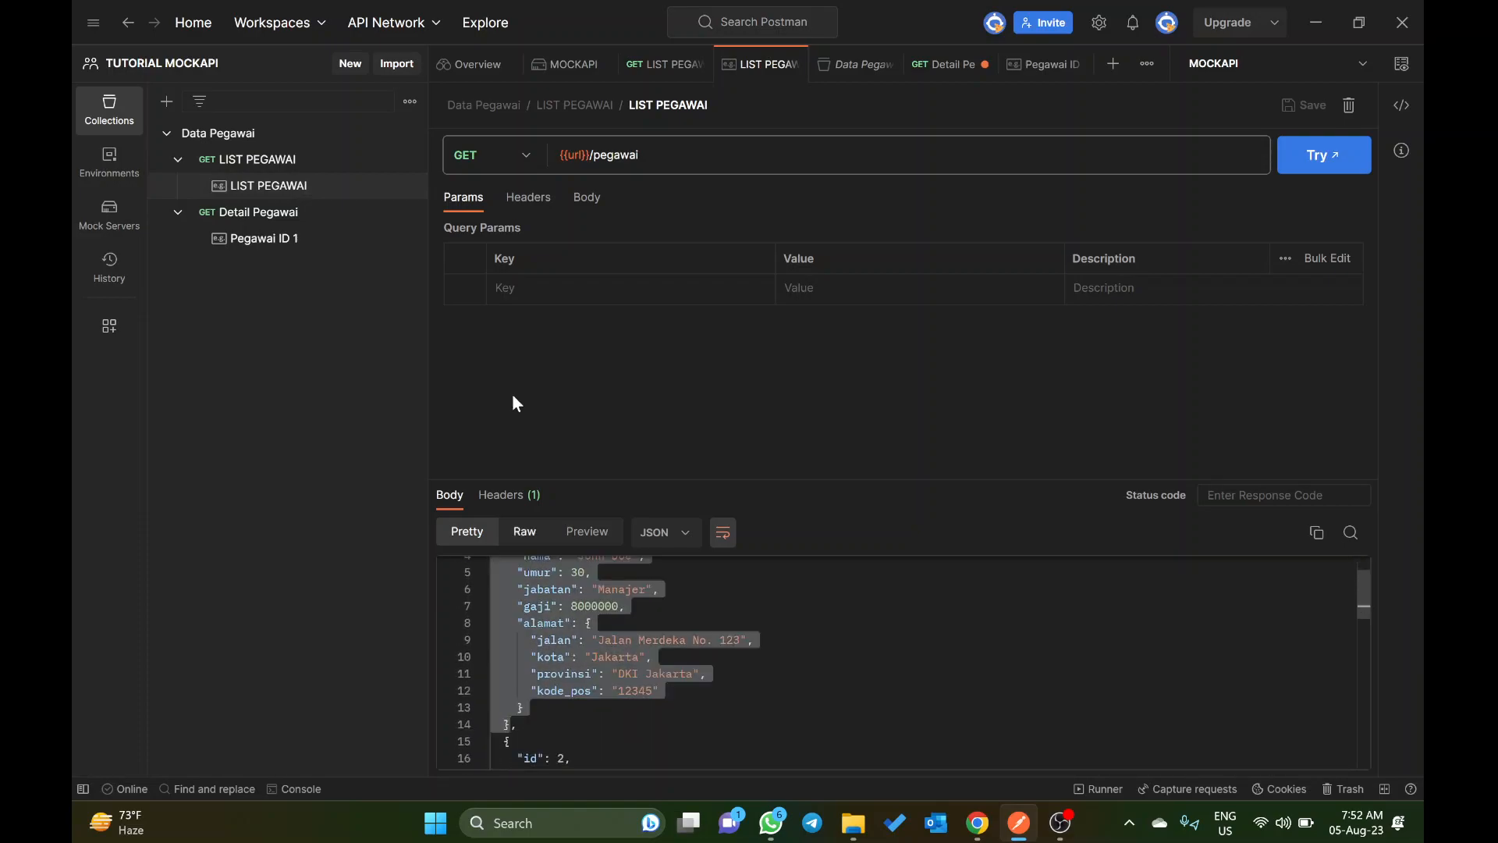
Step: Use the copied employee object as the Pegawai ID 1 example's response body, formatted as JSON, and save it
click(272, 240)
click(492, 562)
key(ctrl+v)
click(660, 537)
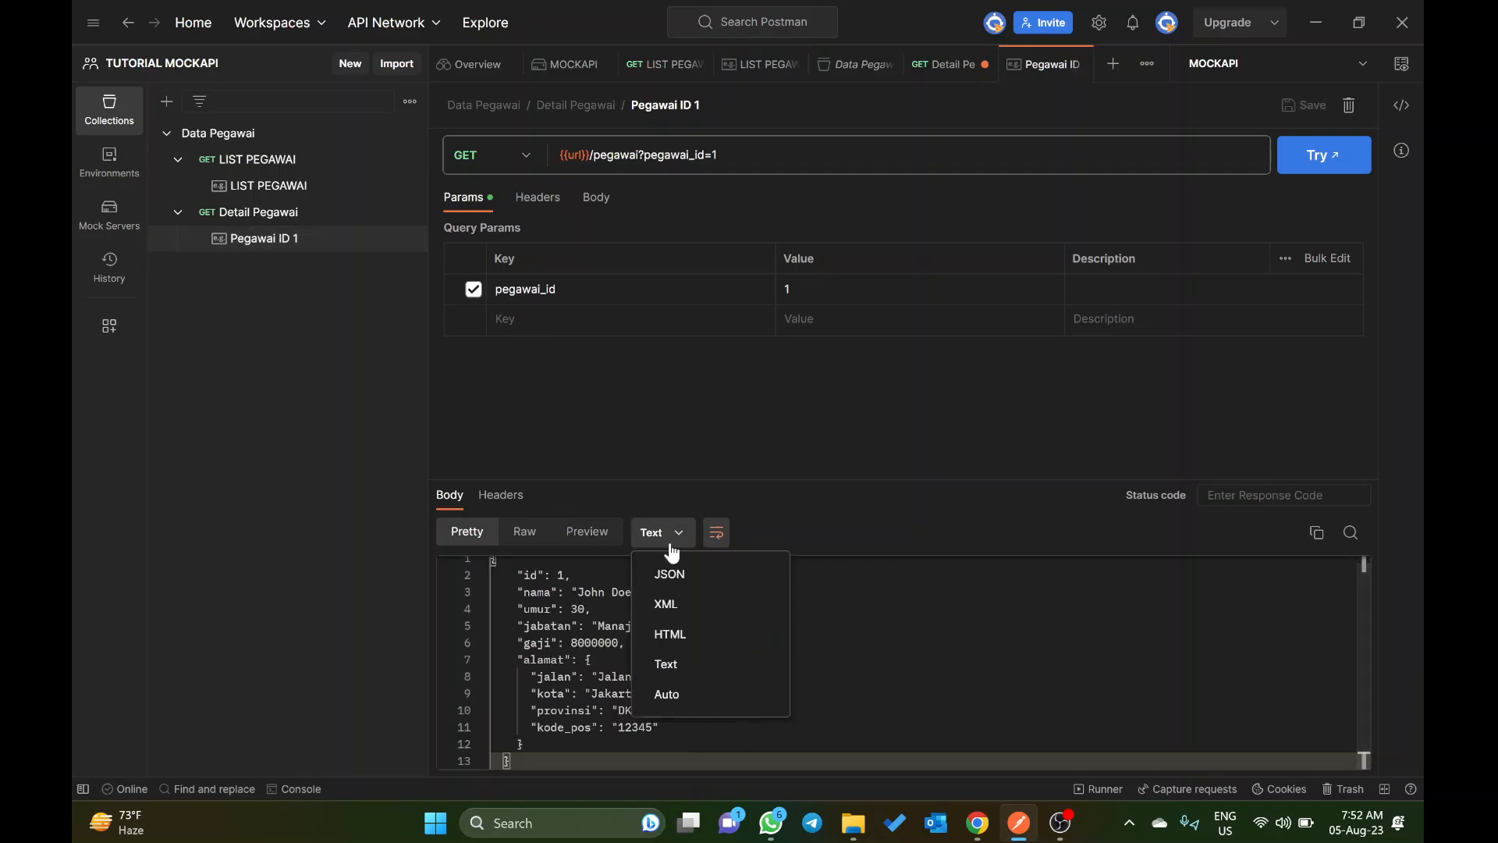
click(687, 574)
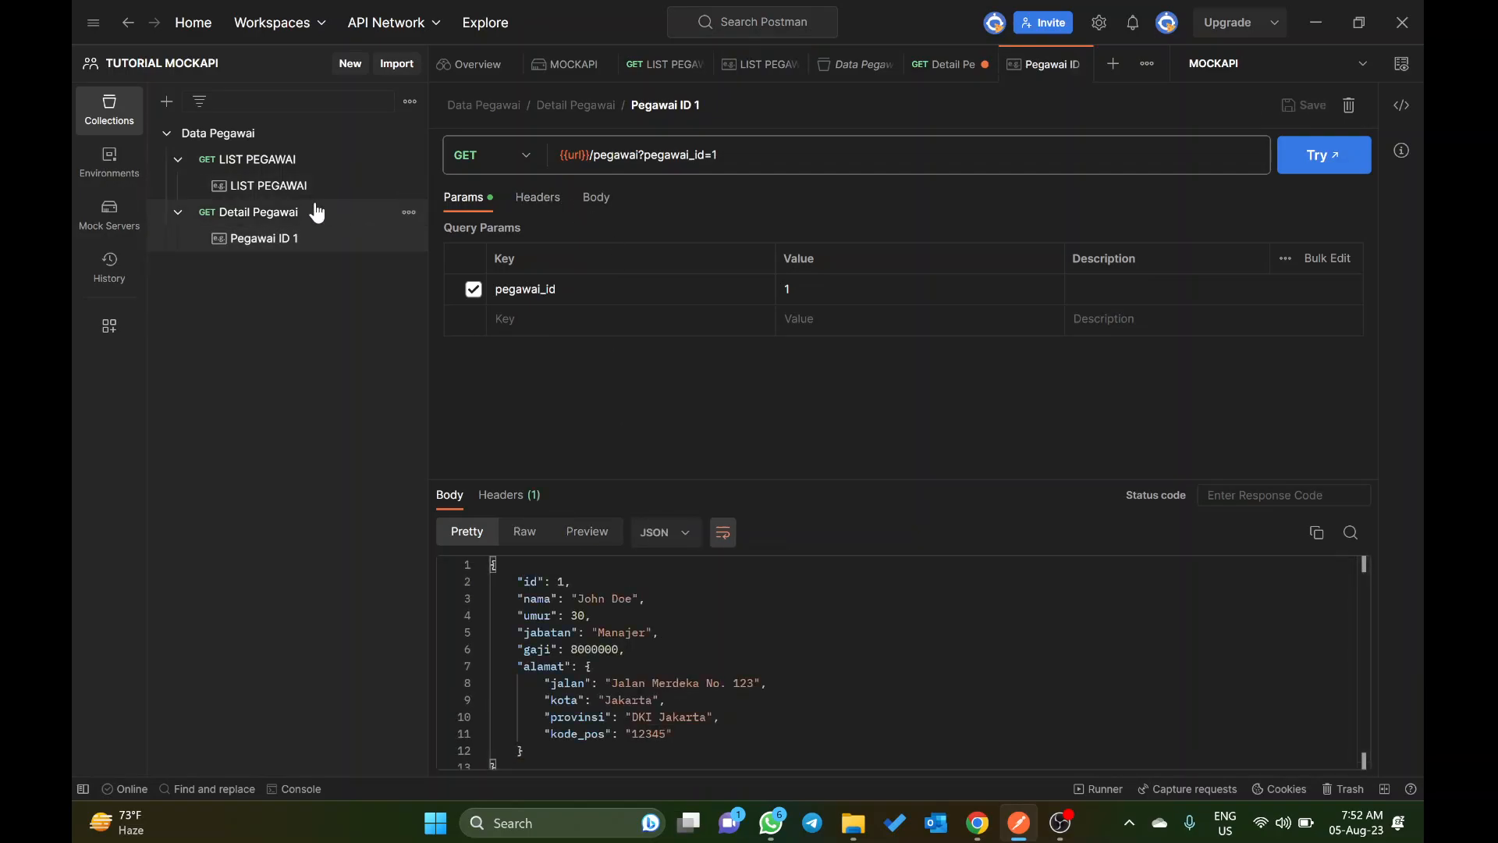
Step: Send the Detail Pegawai request with pegawai_id=1 to check the single employee's data
click(285, 212)
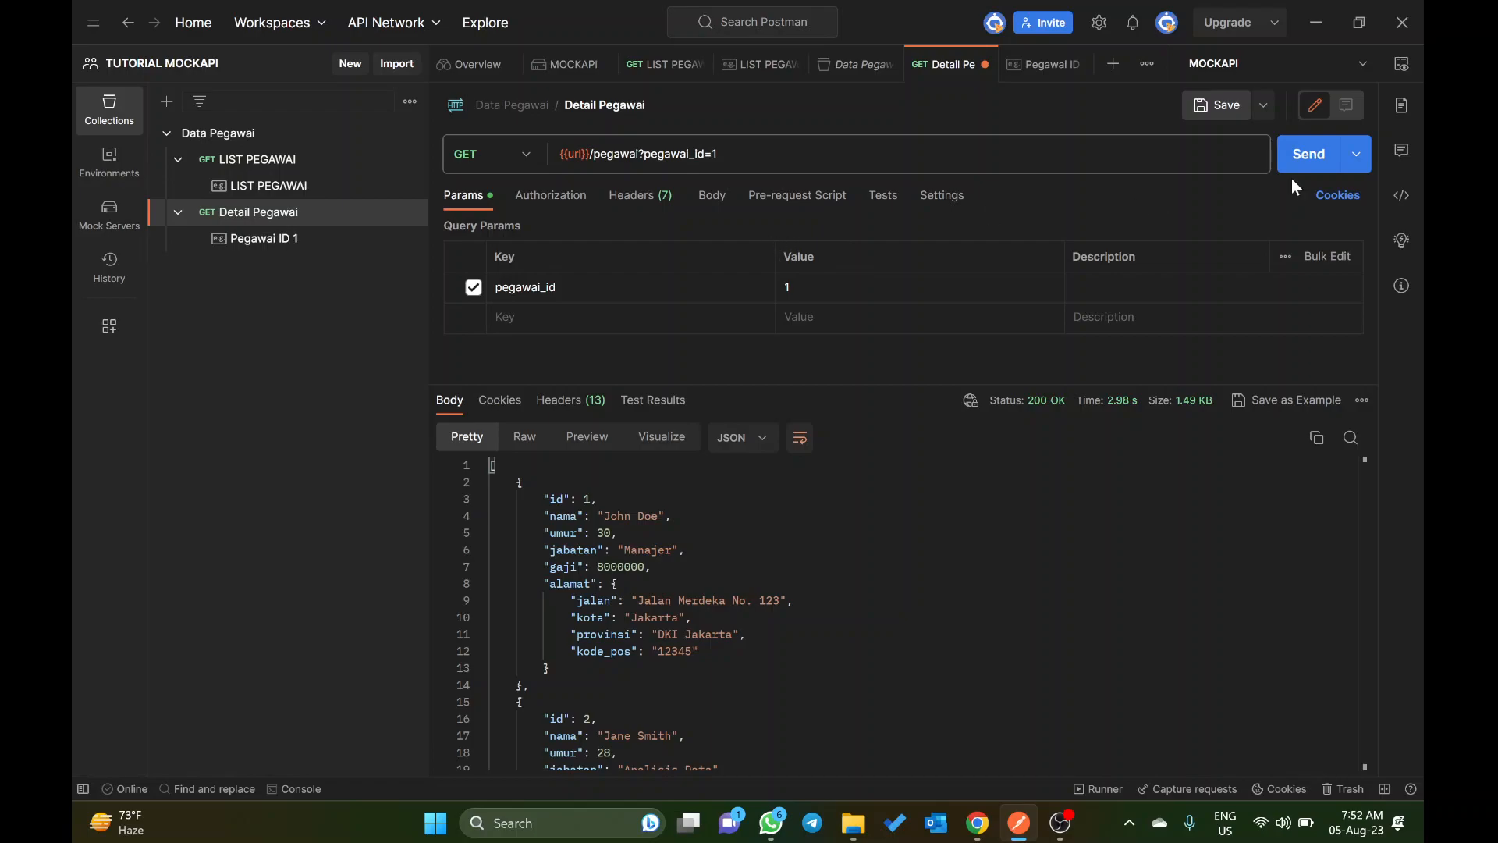
click(1305, 160)
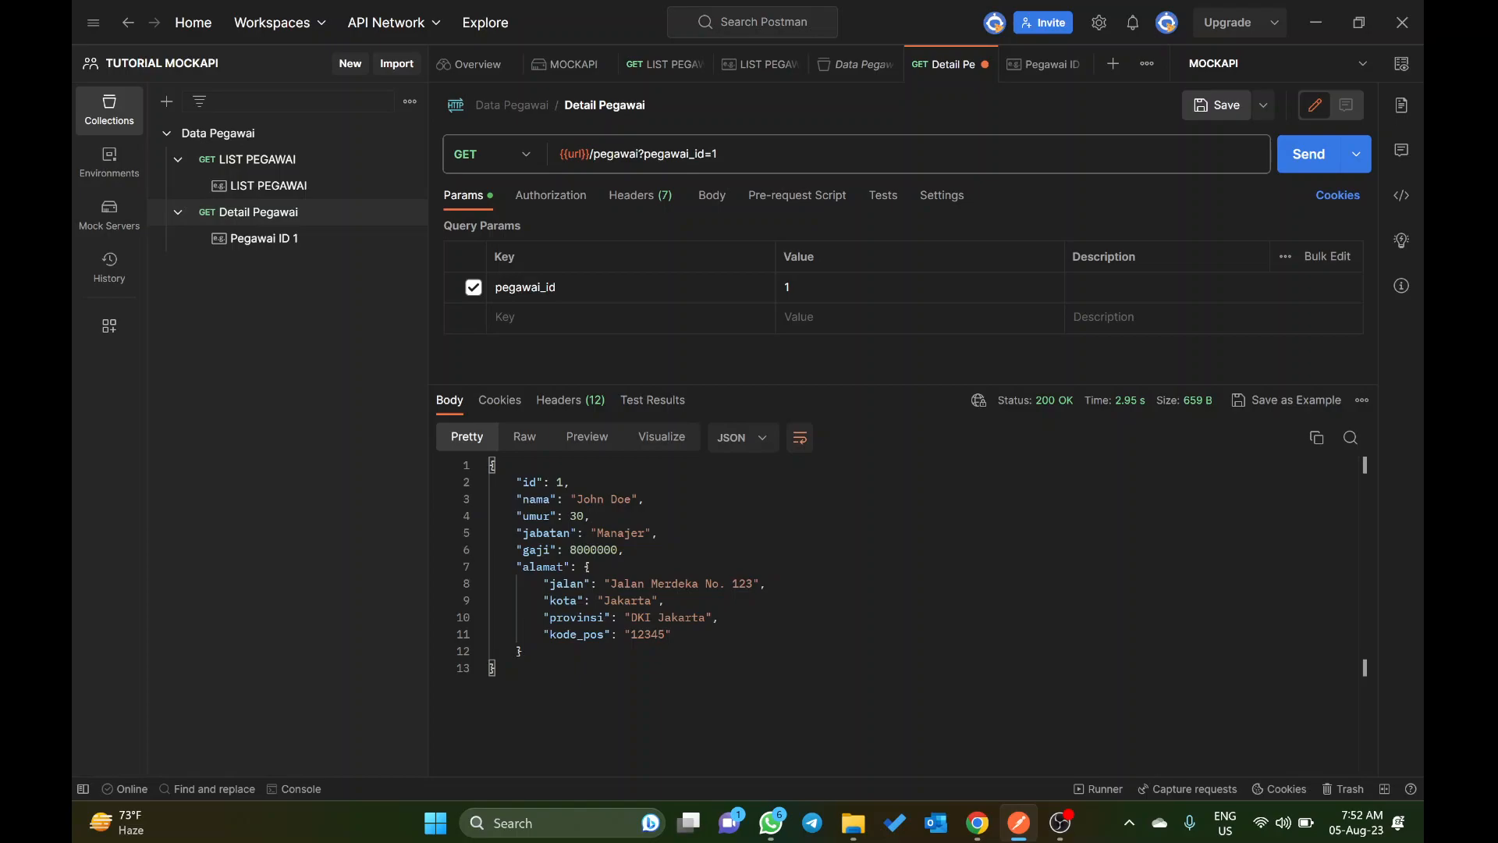
Step: Duplicate the Pegawai ID 1 example under Detail Pegawai and rename the copy as Pegawai ID 2
click(408, 238)
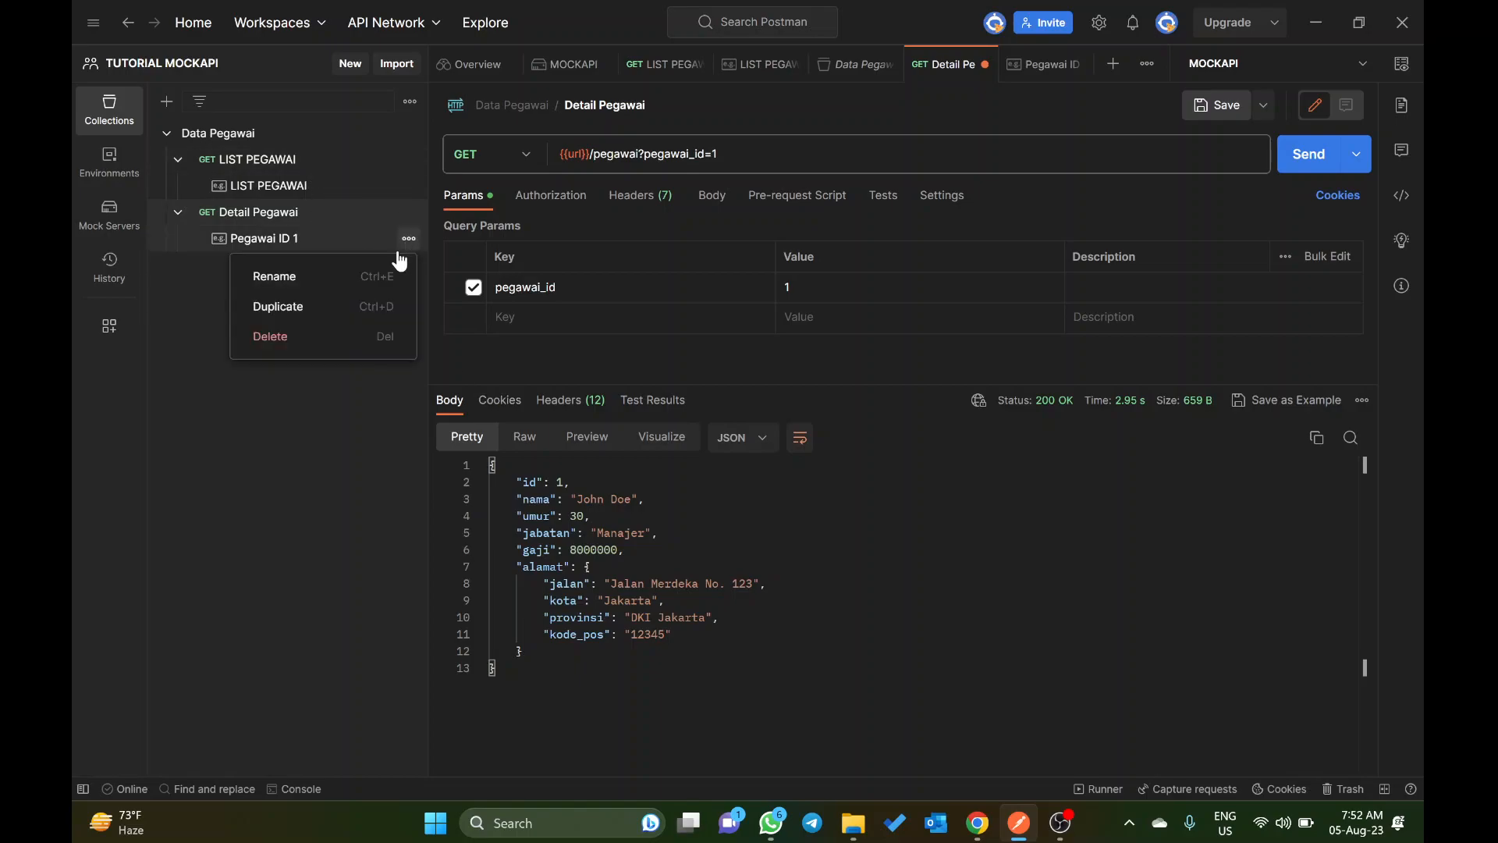
click(369, 306)
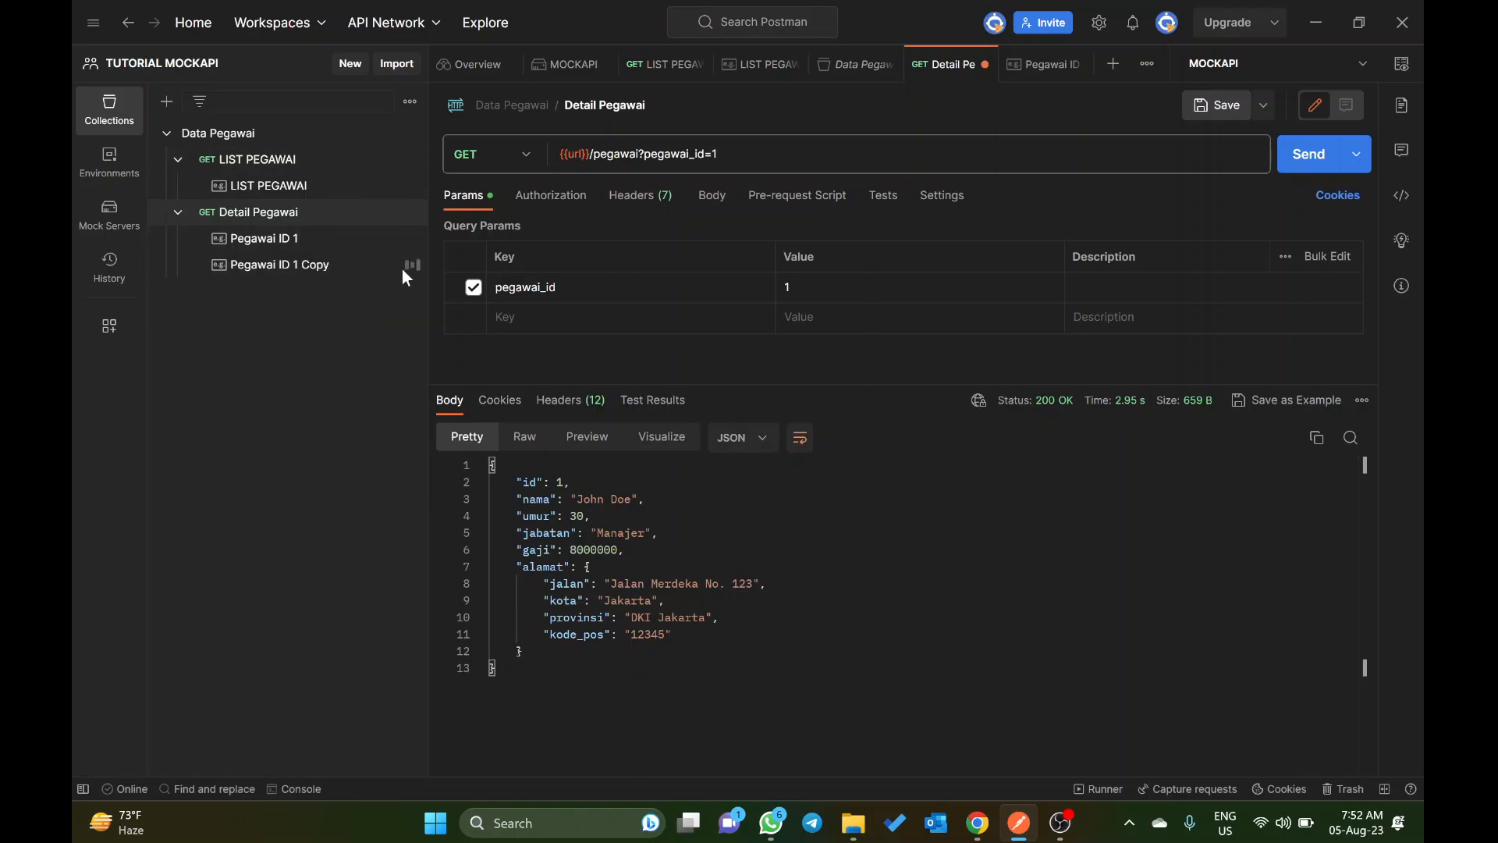
click(409, 264)
click(371, 305)
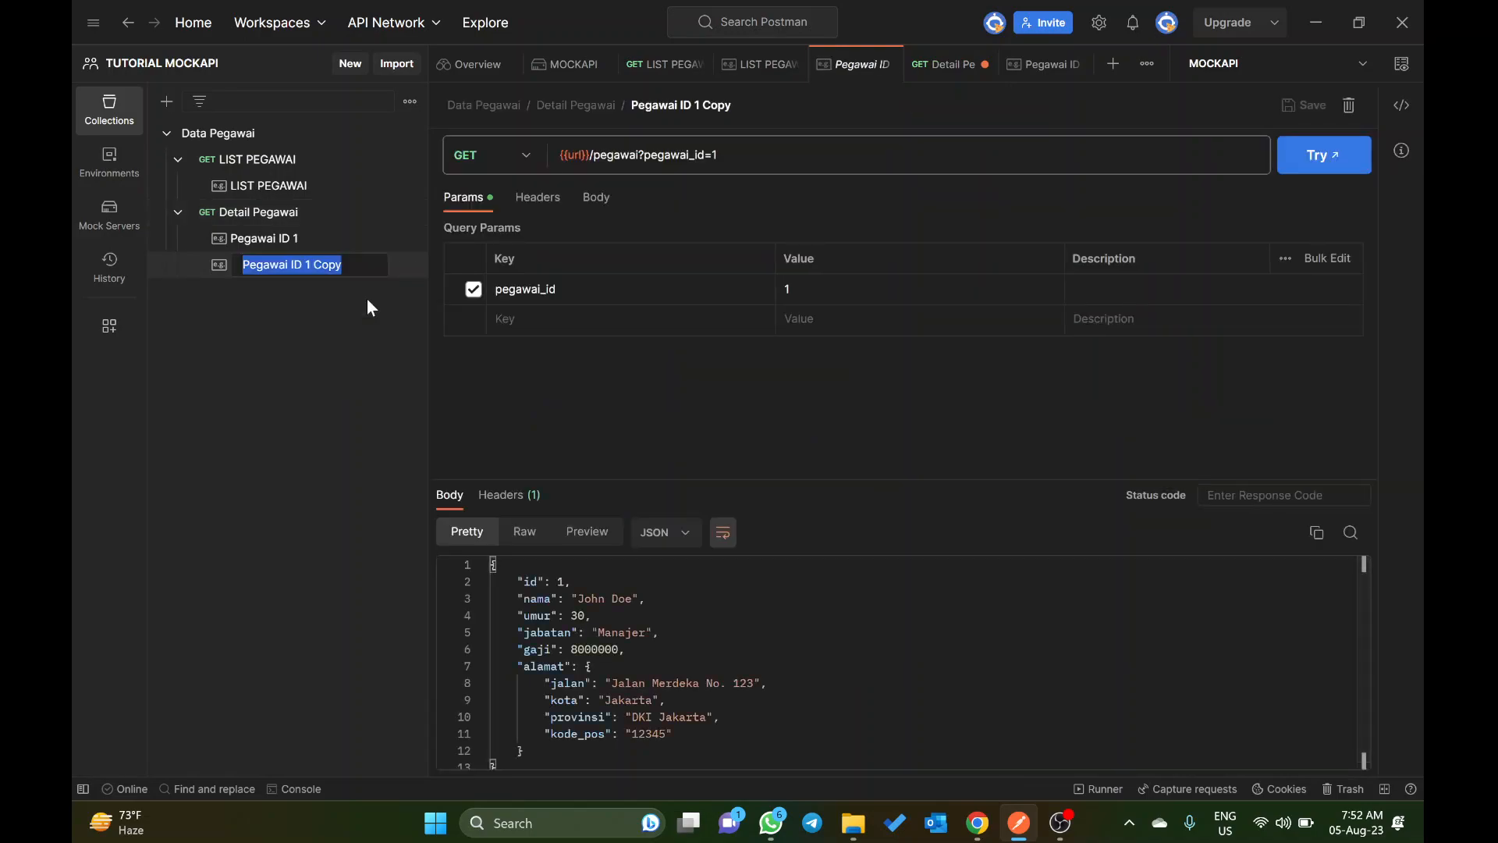
key(End)
key(BackSpace)
key(BackSpace)
key(BackSpace)
key(BackSpace)
key(BackSpace)
key(BackSpace)
text(2)
key(Return)
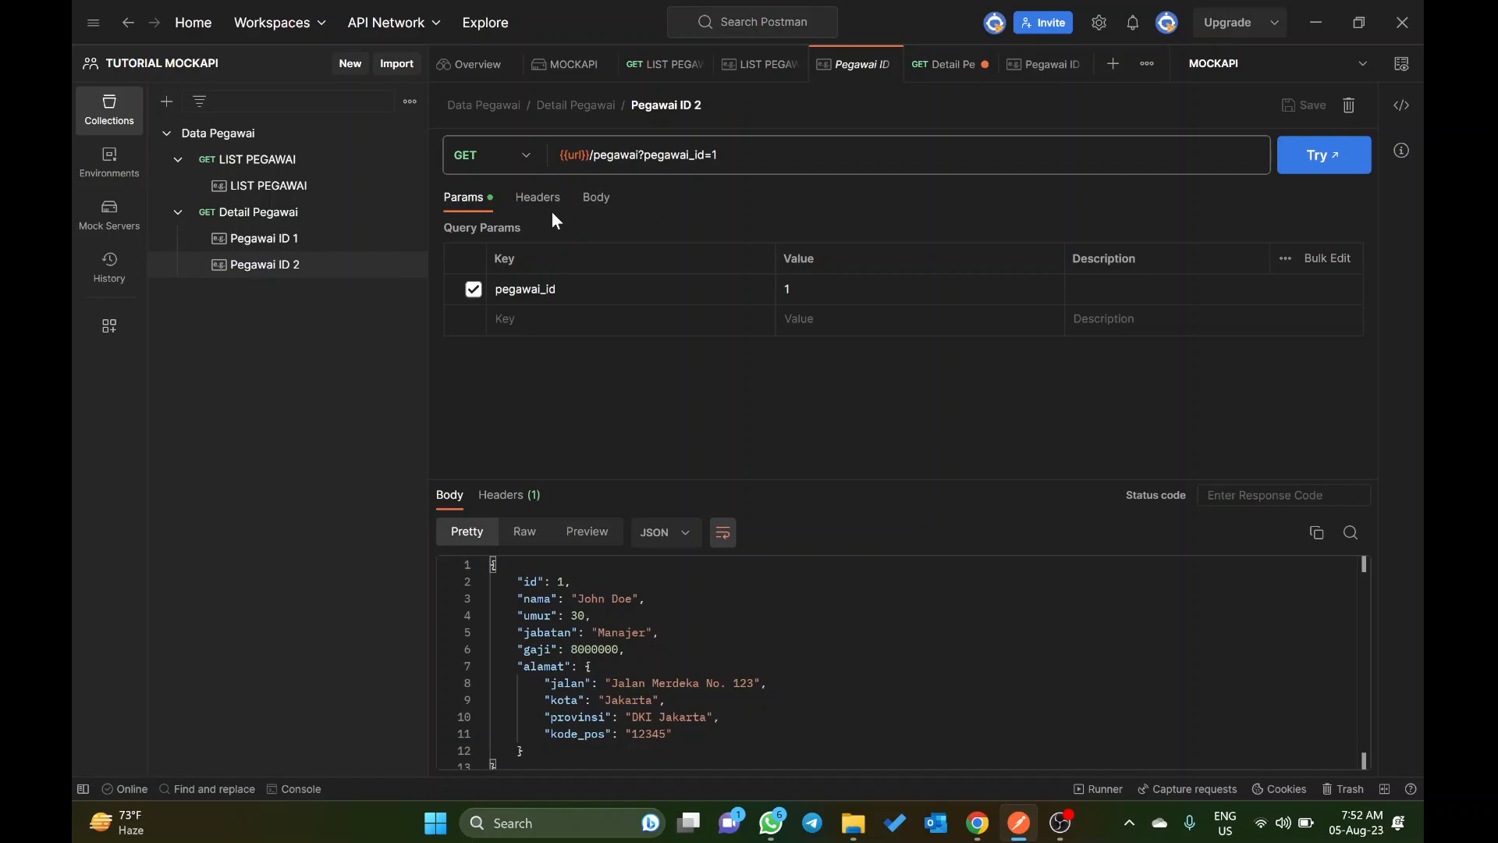
Step: Copy the complete JSON object of the employee with id 2 from the LIST PEGAWAI example's response body
click(343, 195)
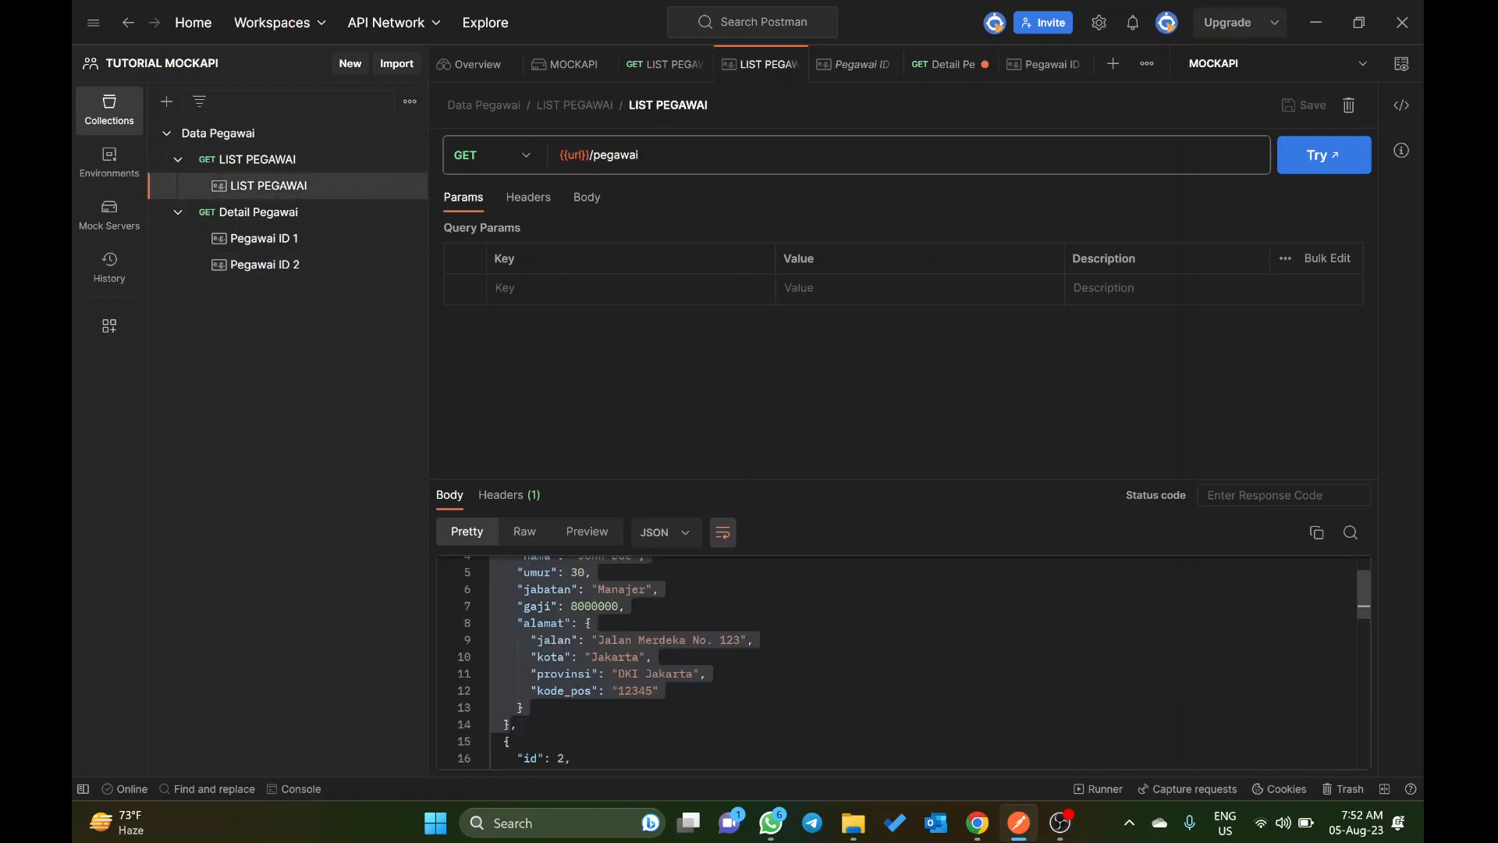
scroll(859, 664, down, 5)
scroll(859, 664, up, 1)
scroll(858, 663, down, 3)
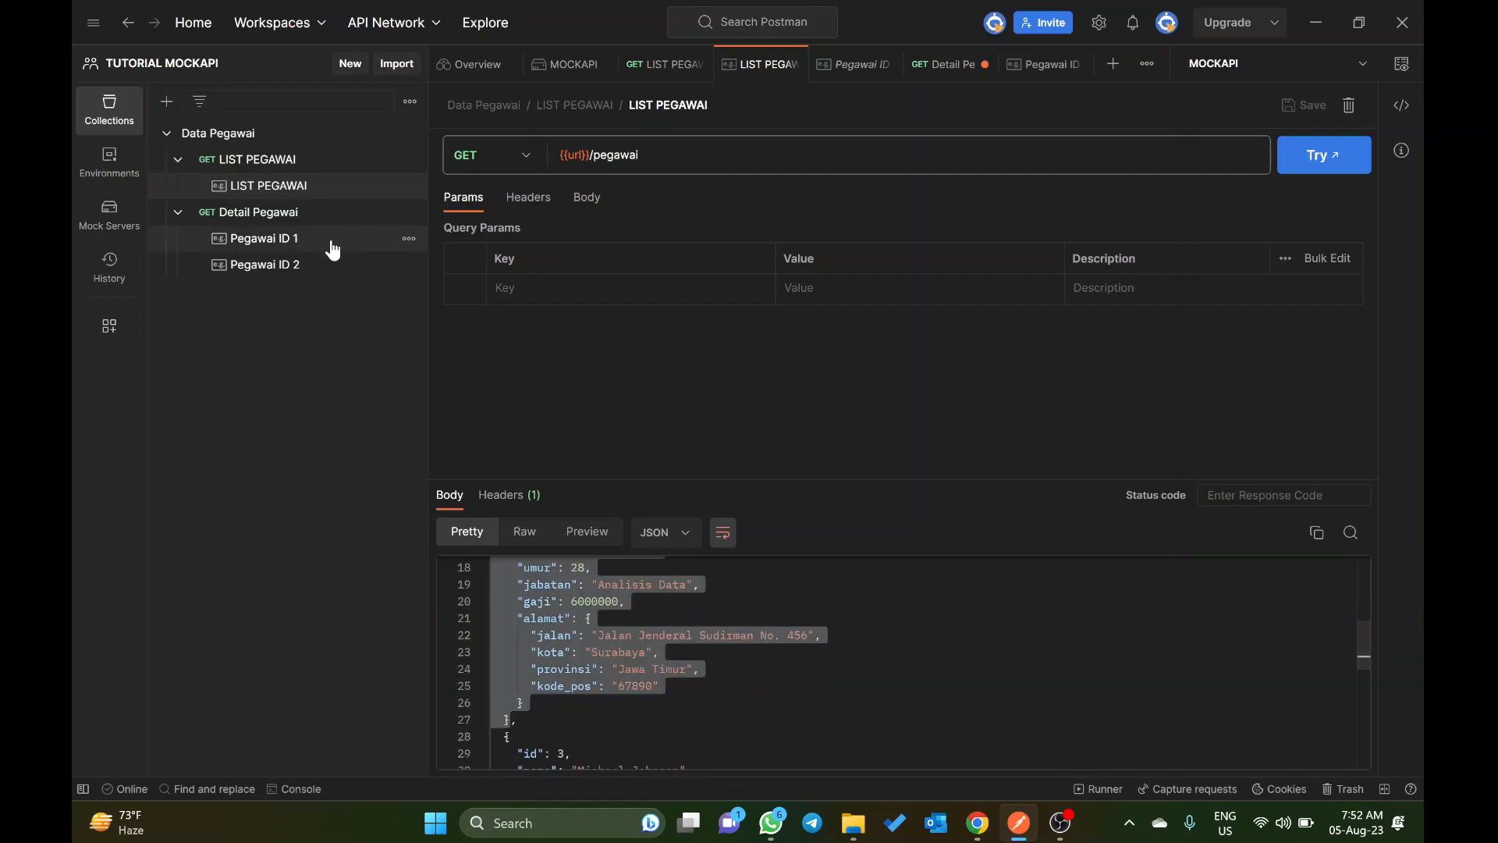
Step: Replace the Pegawai ID 2 example's response body with the copied employee object and save the example
click(305, 267)
click(639, 649)
key(ctrl+a)
key(ctrl+v)
key(ctrl+s)
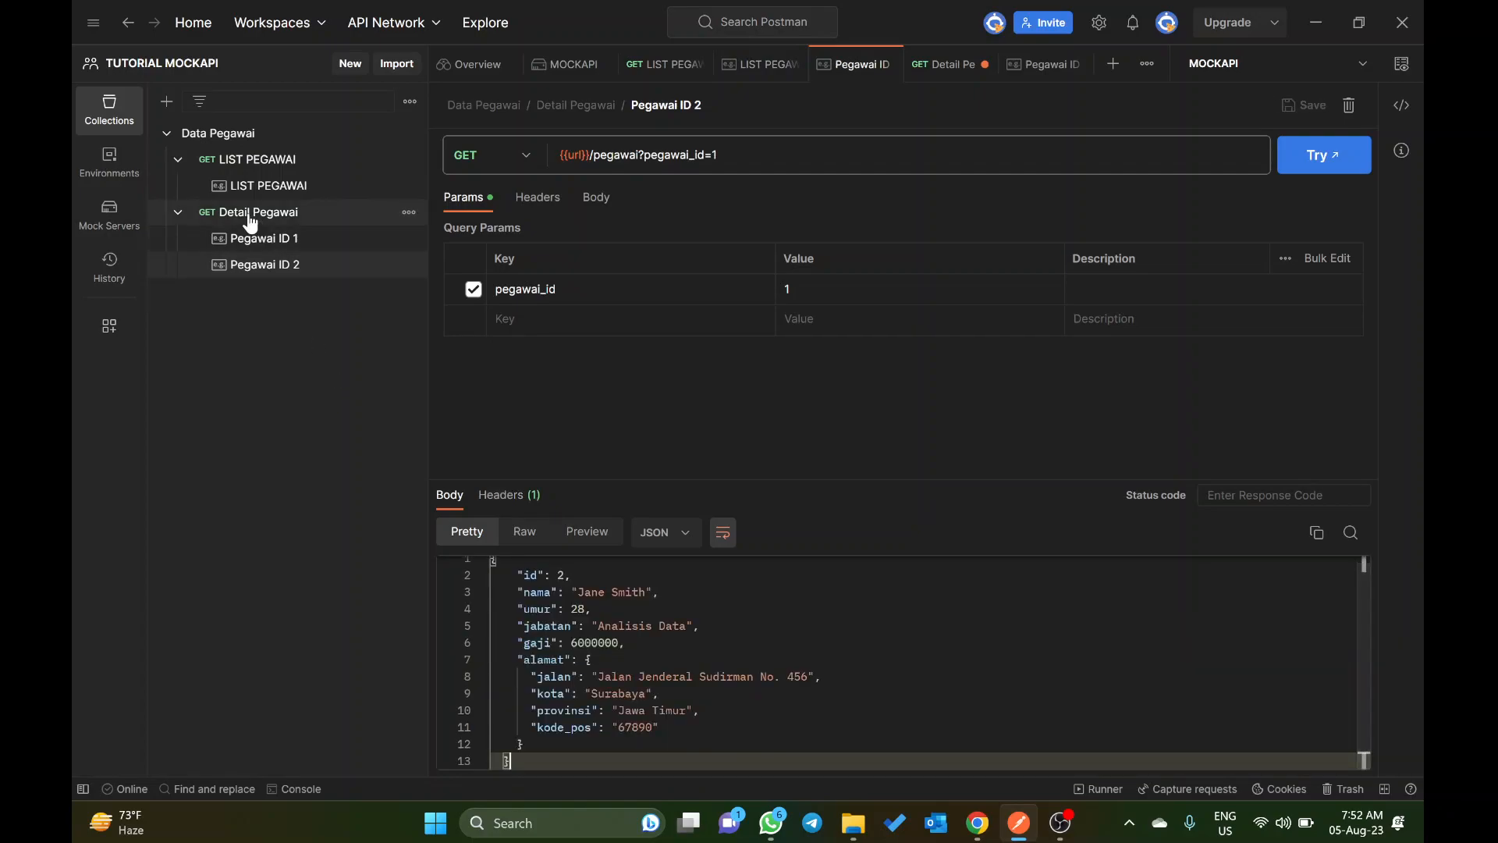
Step: Set the Detail Pegawai request's pegawai_id parameter to 2, then save and send the request
click(250, 214)
double_click(788, 286)
text(2)
click(1296, 160)
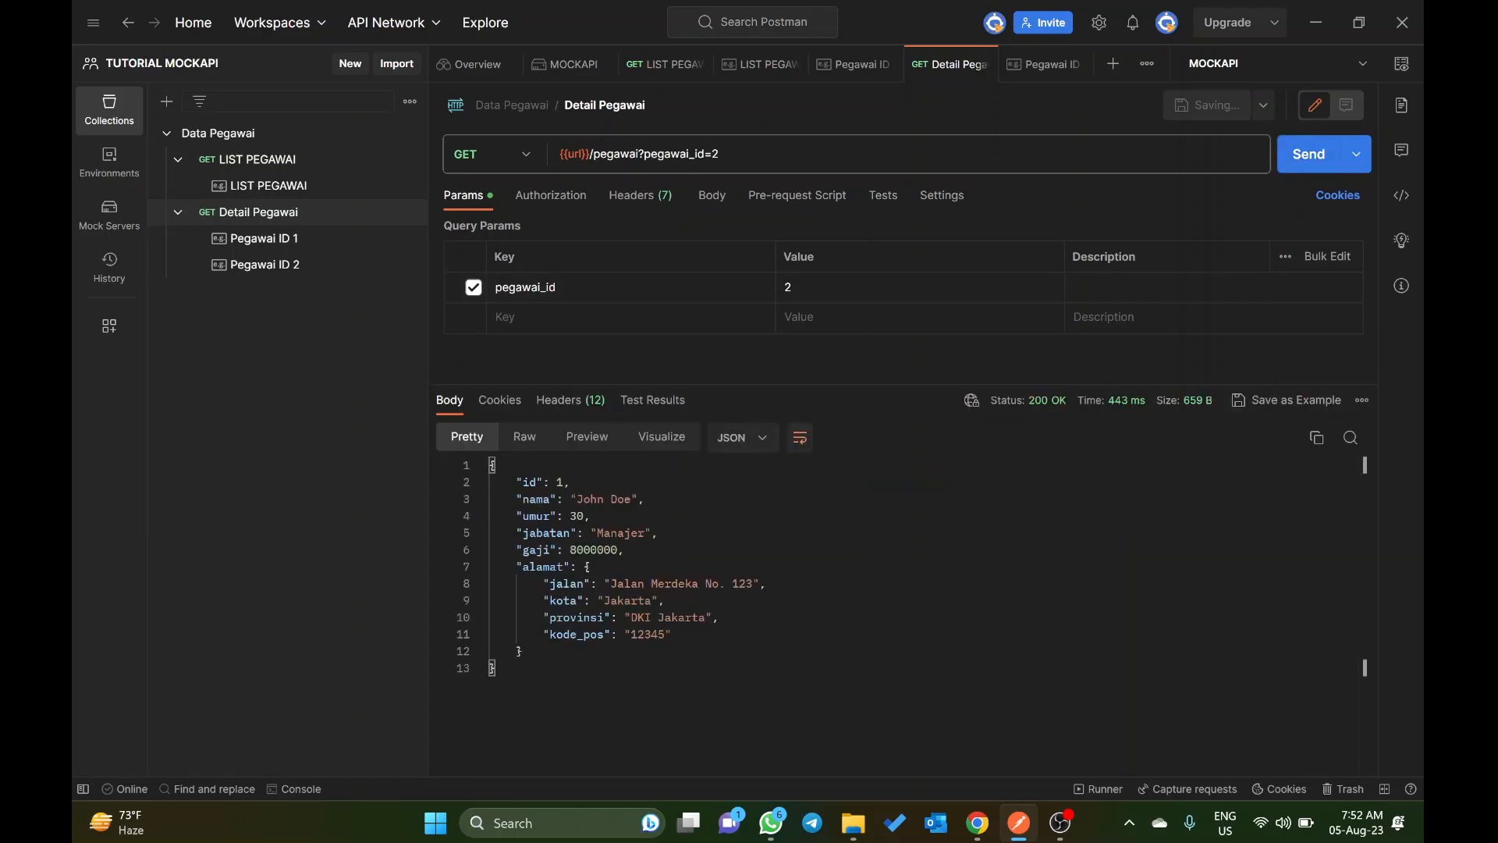
Step: Set the pegawai_id parameter of the saved Pegawai ID 2 example to 2 and resend the Detail Pegawai request
click(301, 269)
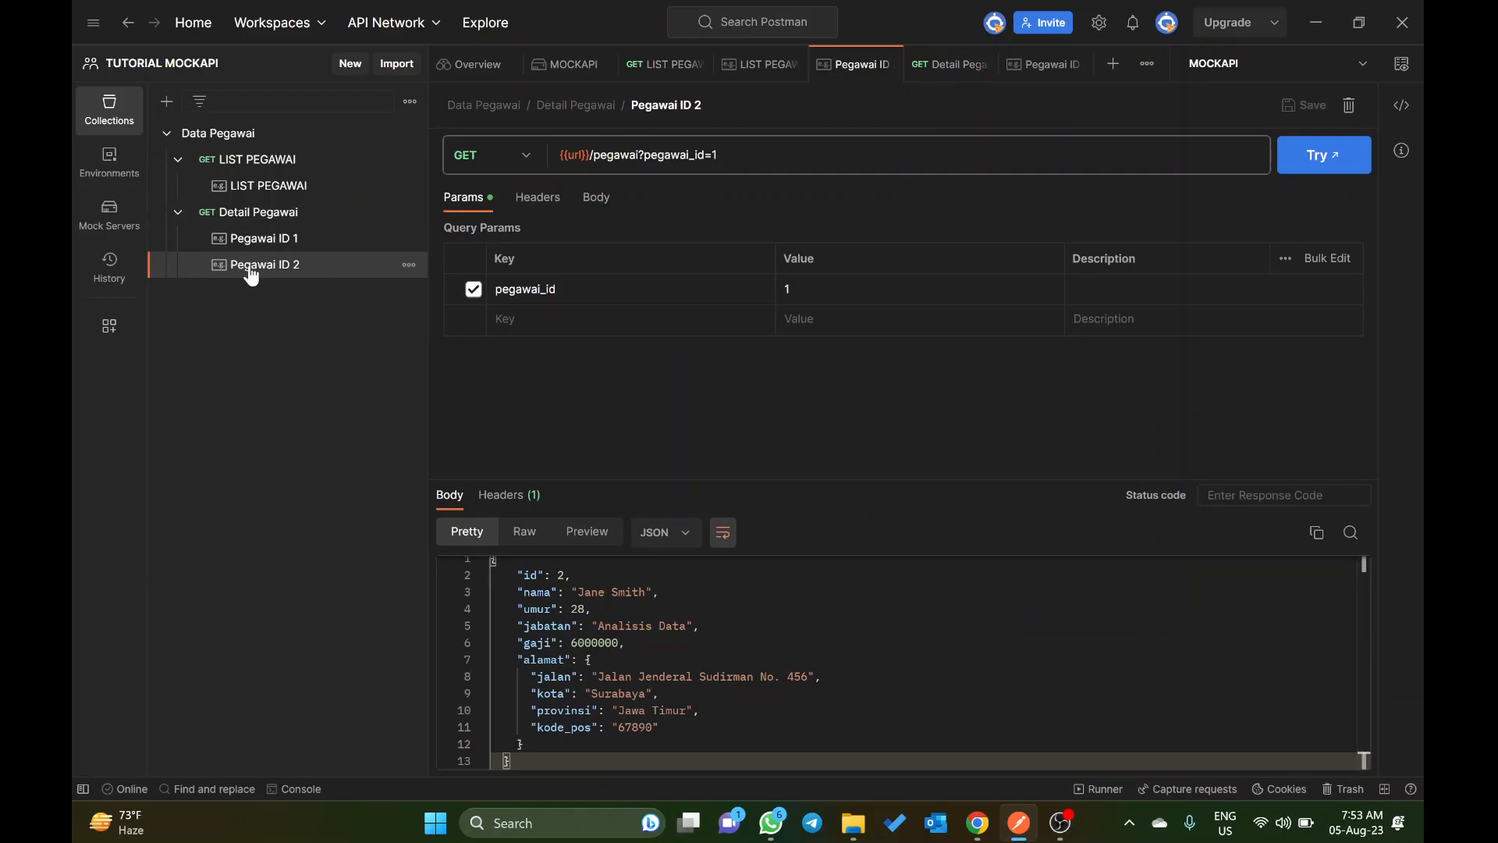
click(788, 289)
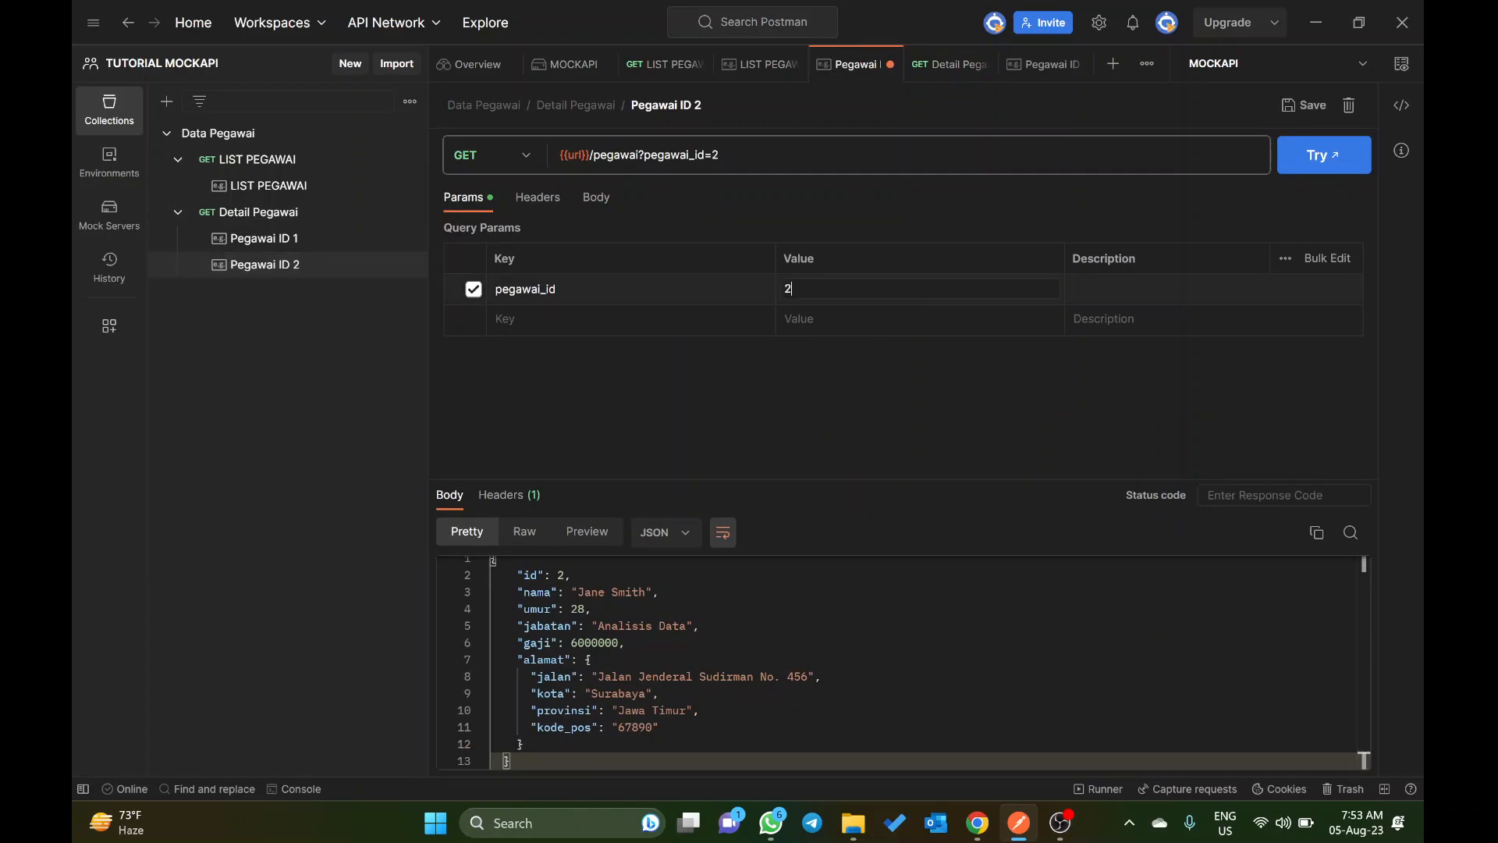
click(248, 217)
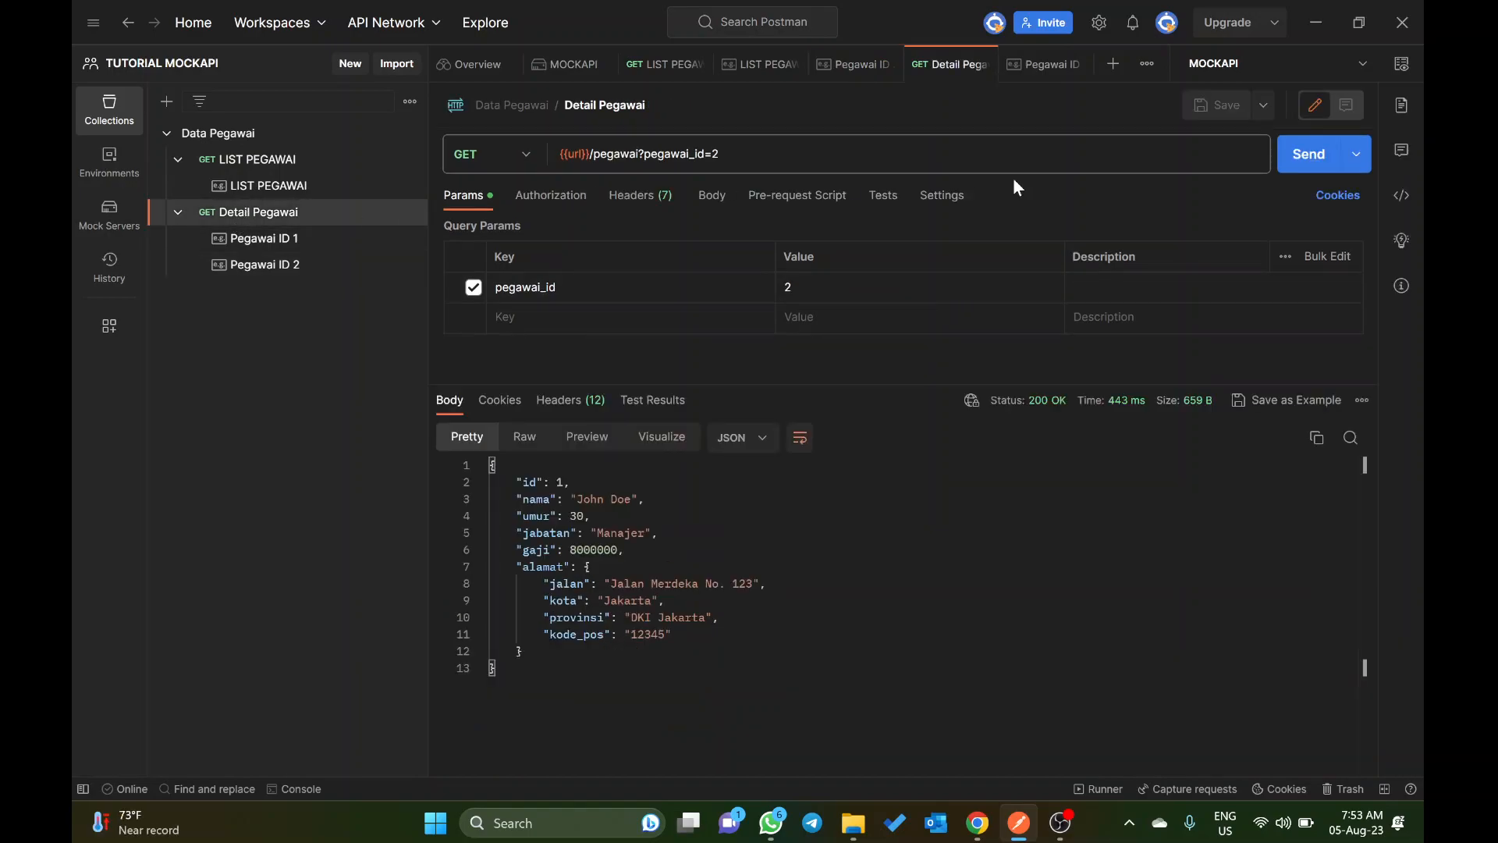
click(1304, 162)
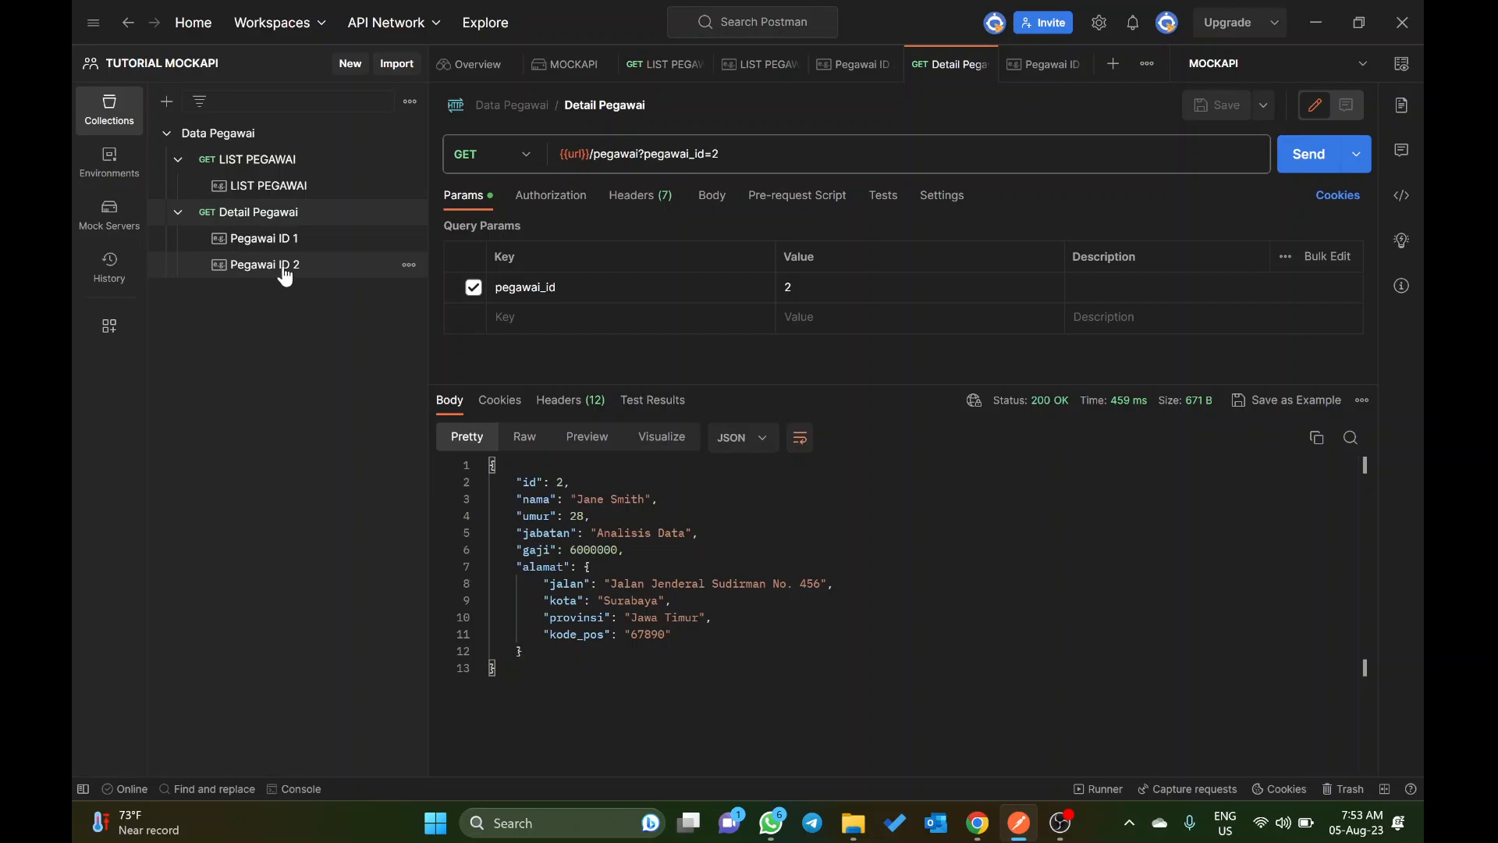
Step: Change pegawai_id to 1 in the Detail Pegawai request URL and send it to check the first employee's response
click(781, 155)
key(BackSpace)
text(1)
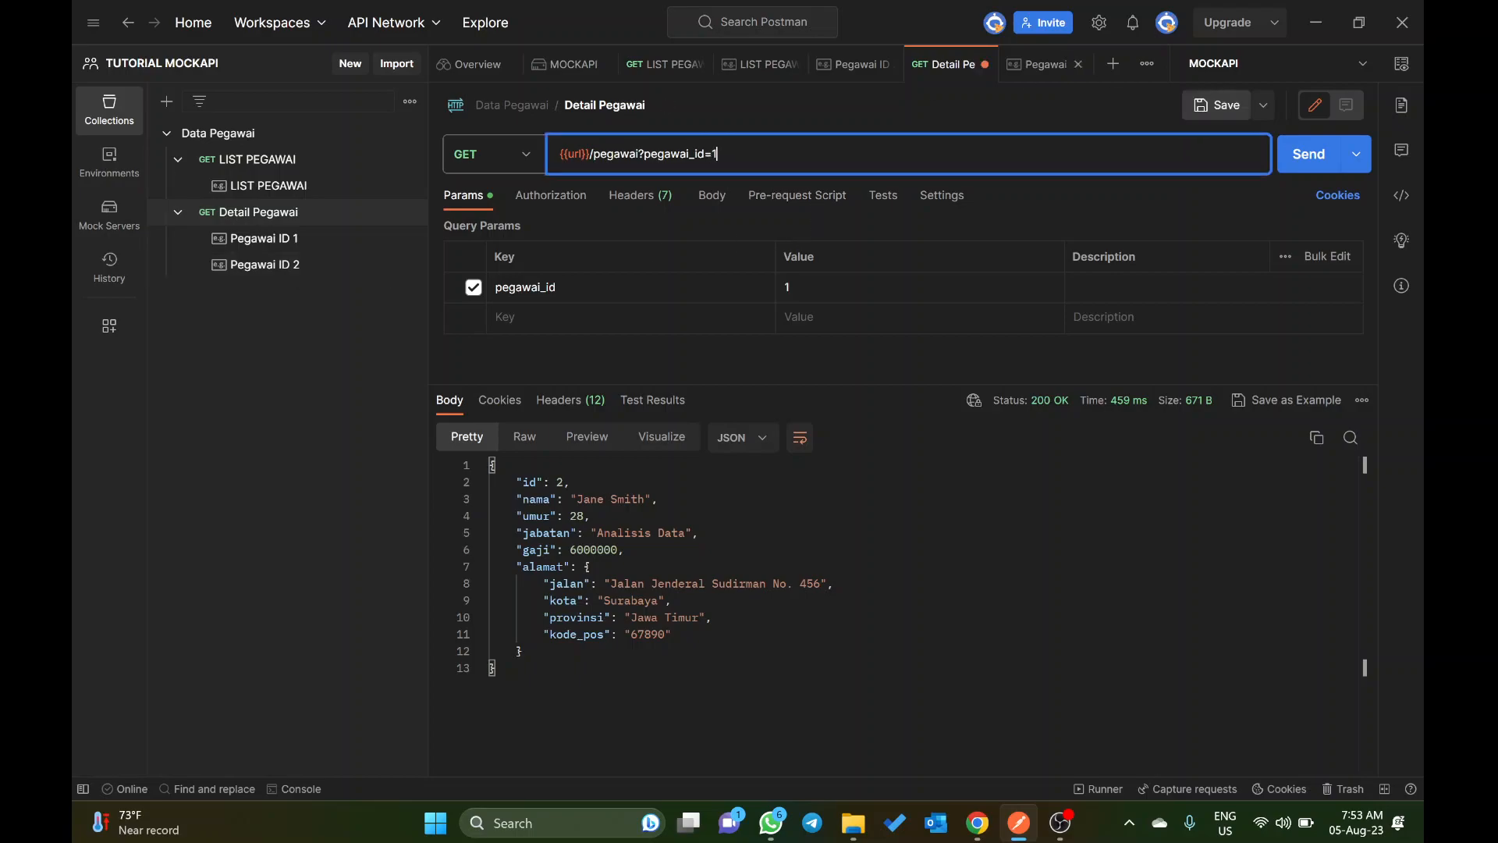
click(1311, 159)
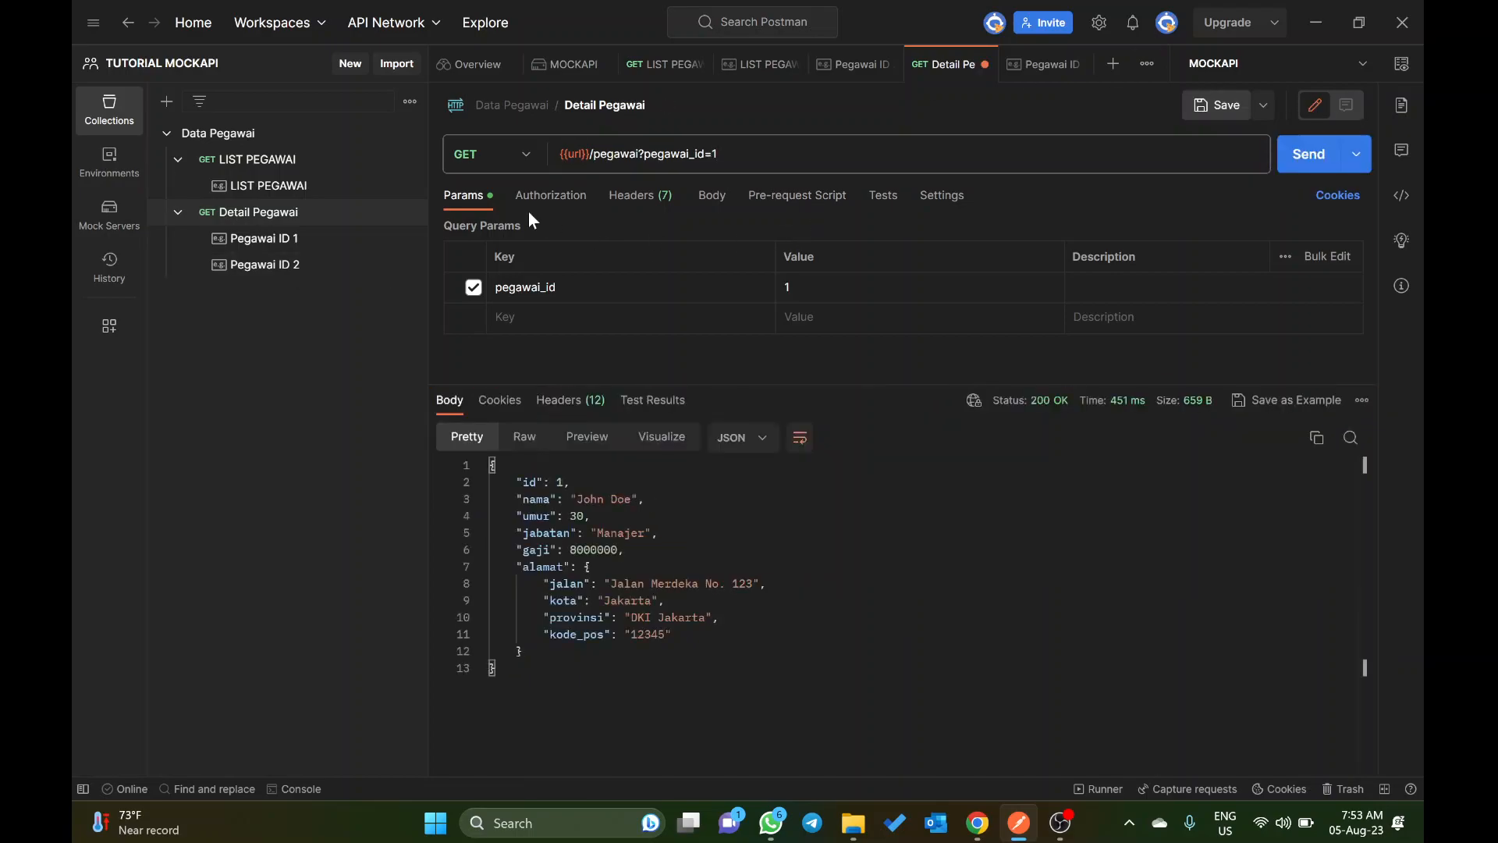